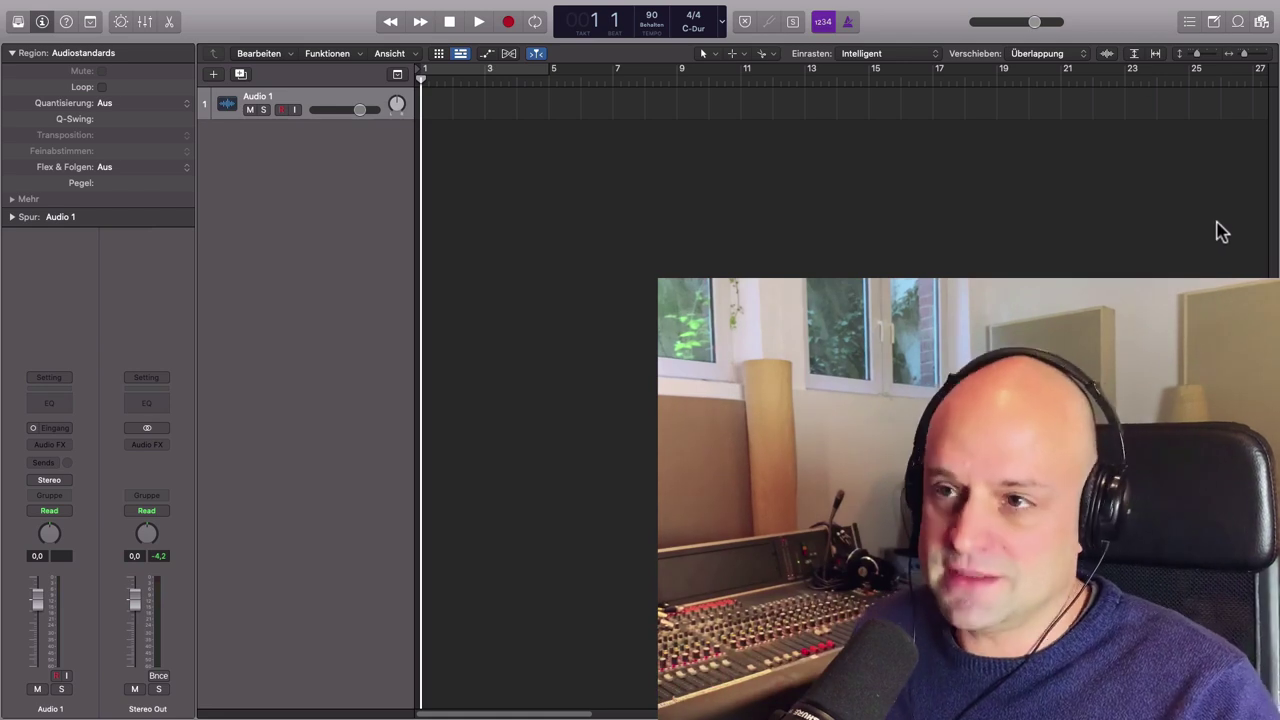
- Add a new Drummer track using the Rock genre and Output 1 + 2
left_click(213, 75)
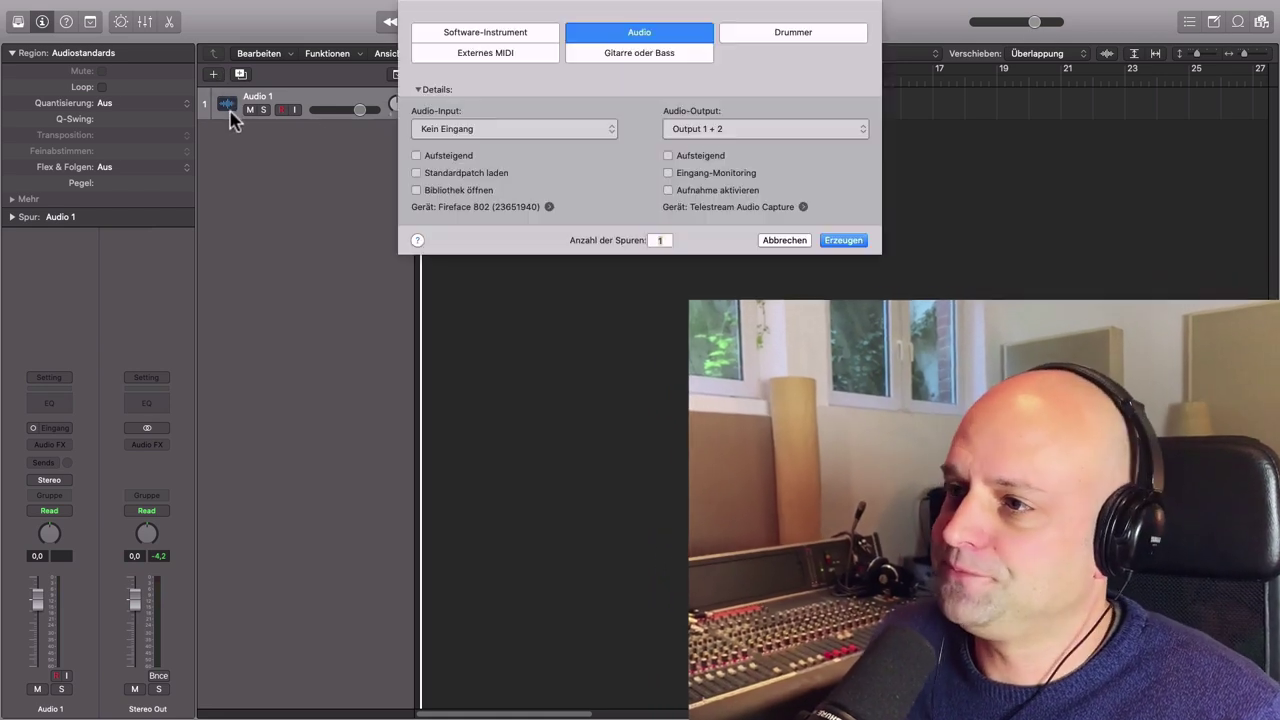
left_click(728, 34)
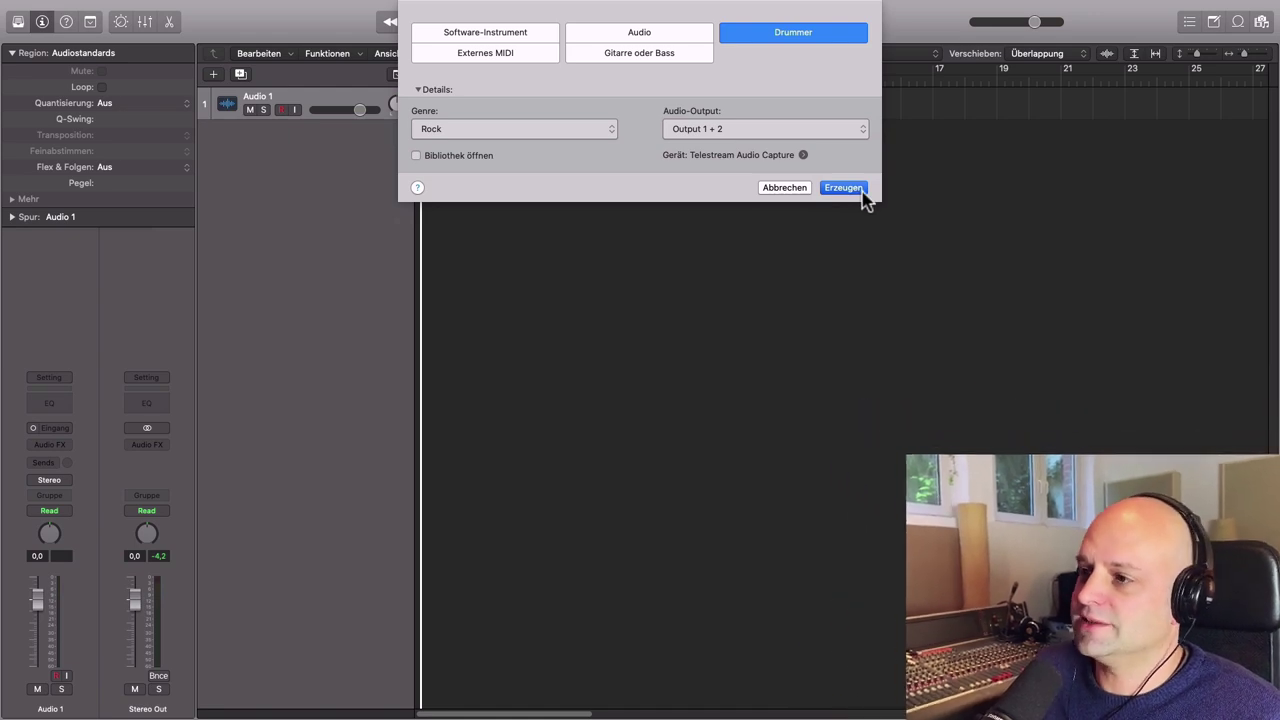
left_click(843, 188)
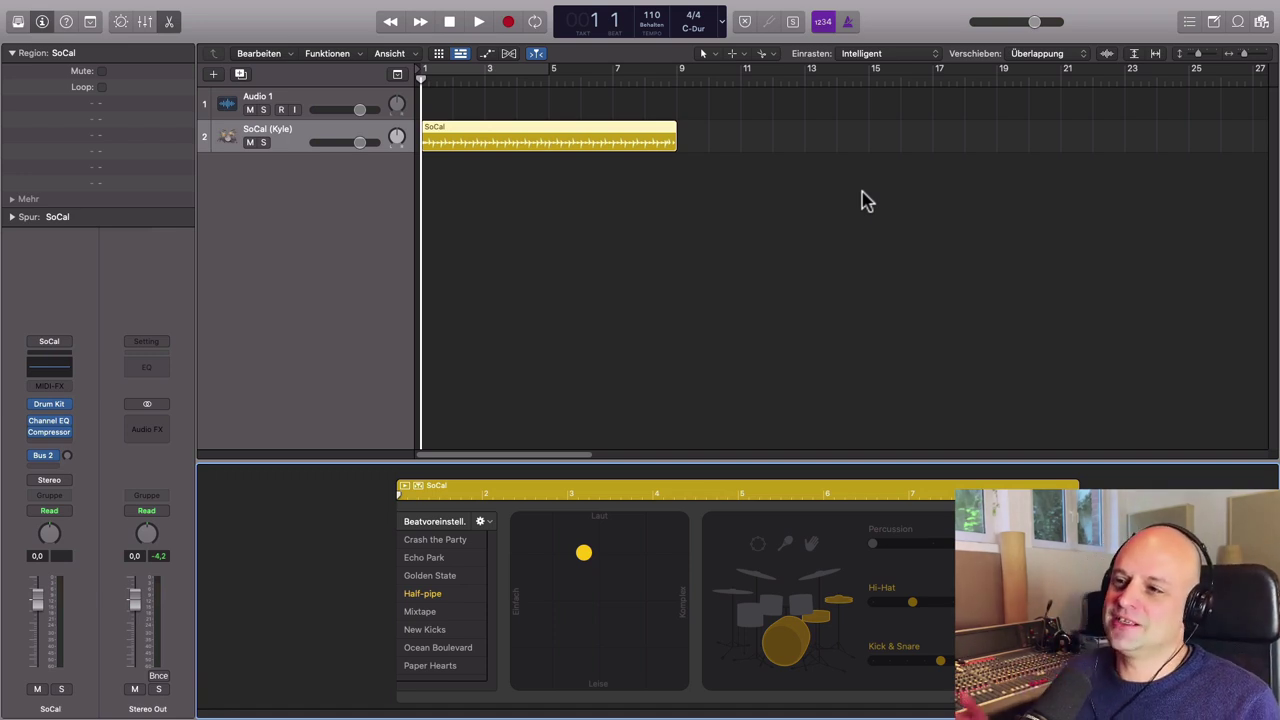
- Listen to the start of the drummer region and return the playhead to bar 1
key("space")
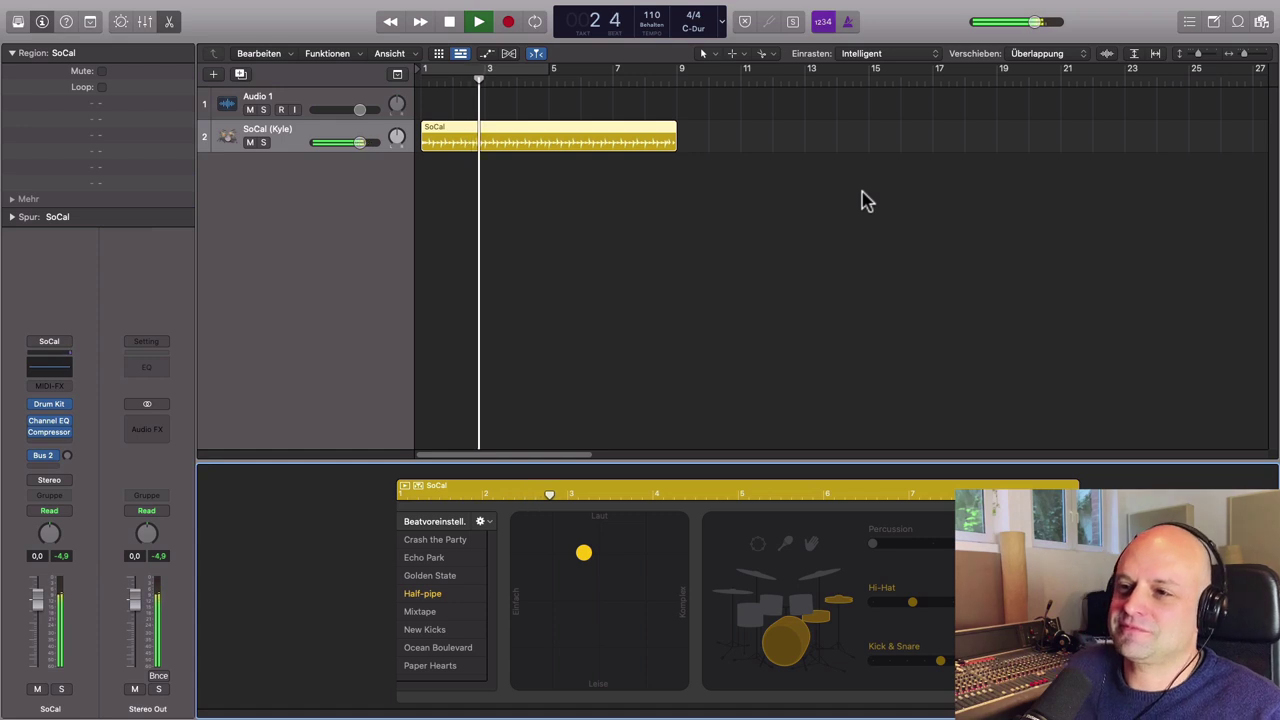
key("space")
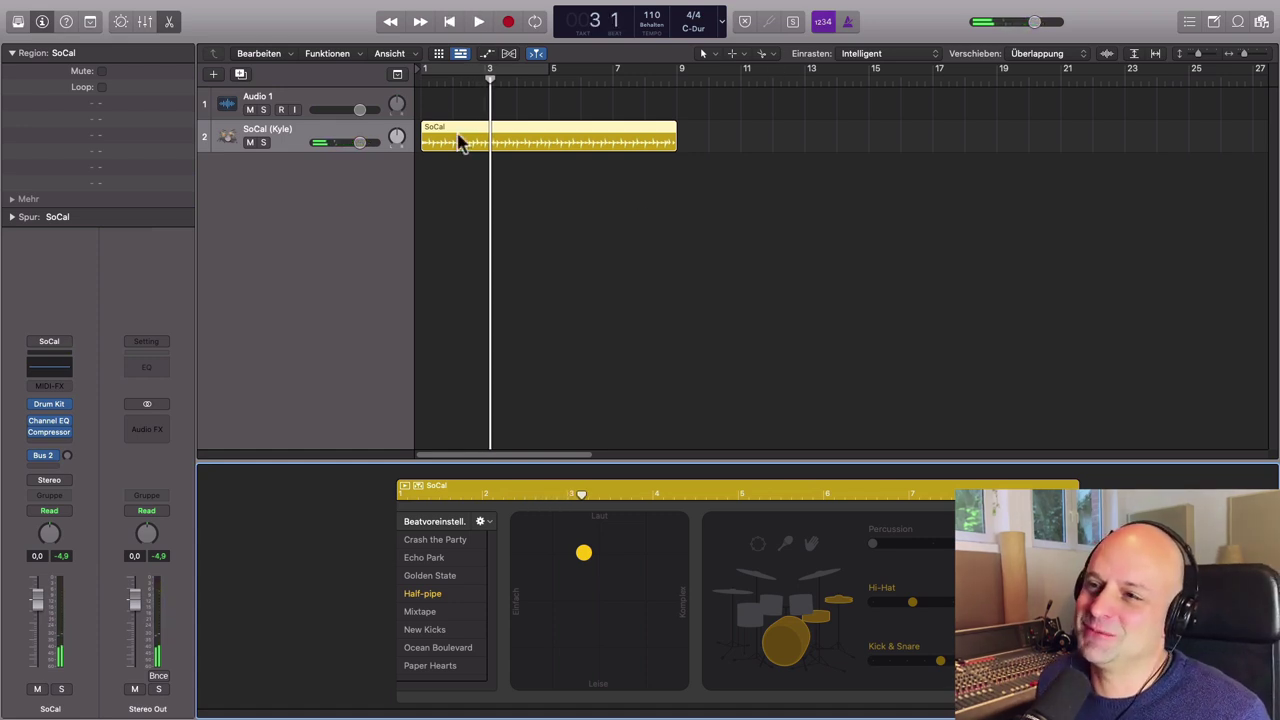
left_click(421, 80)
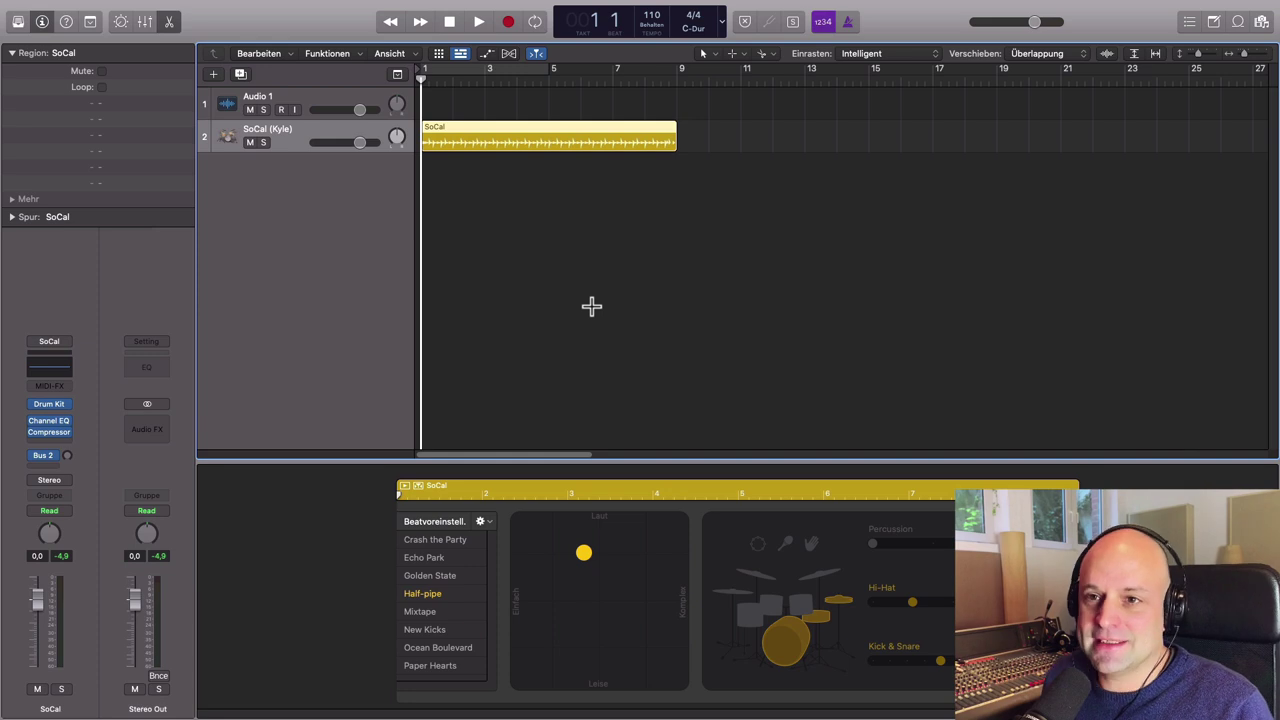
- Show the sound library and enable keeping the drum kit when changing drummers
left_click(18, 22)
left_click(18, 22)
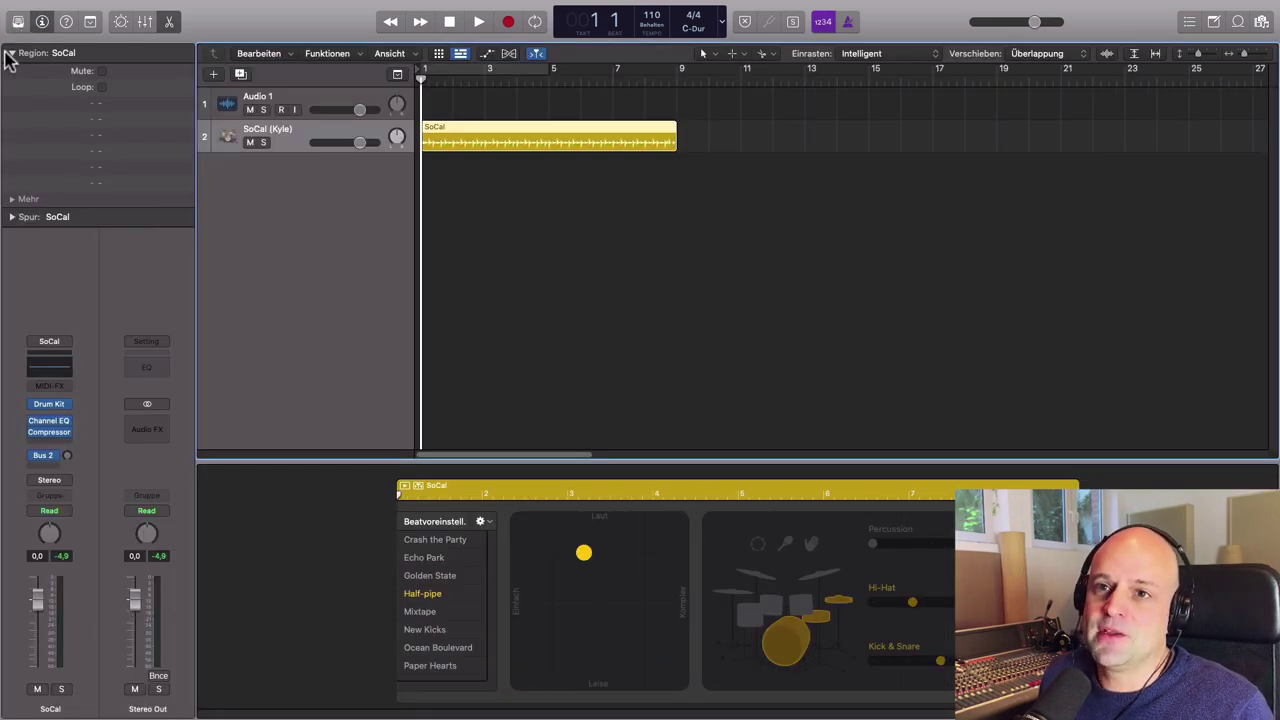
key("y")
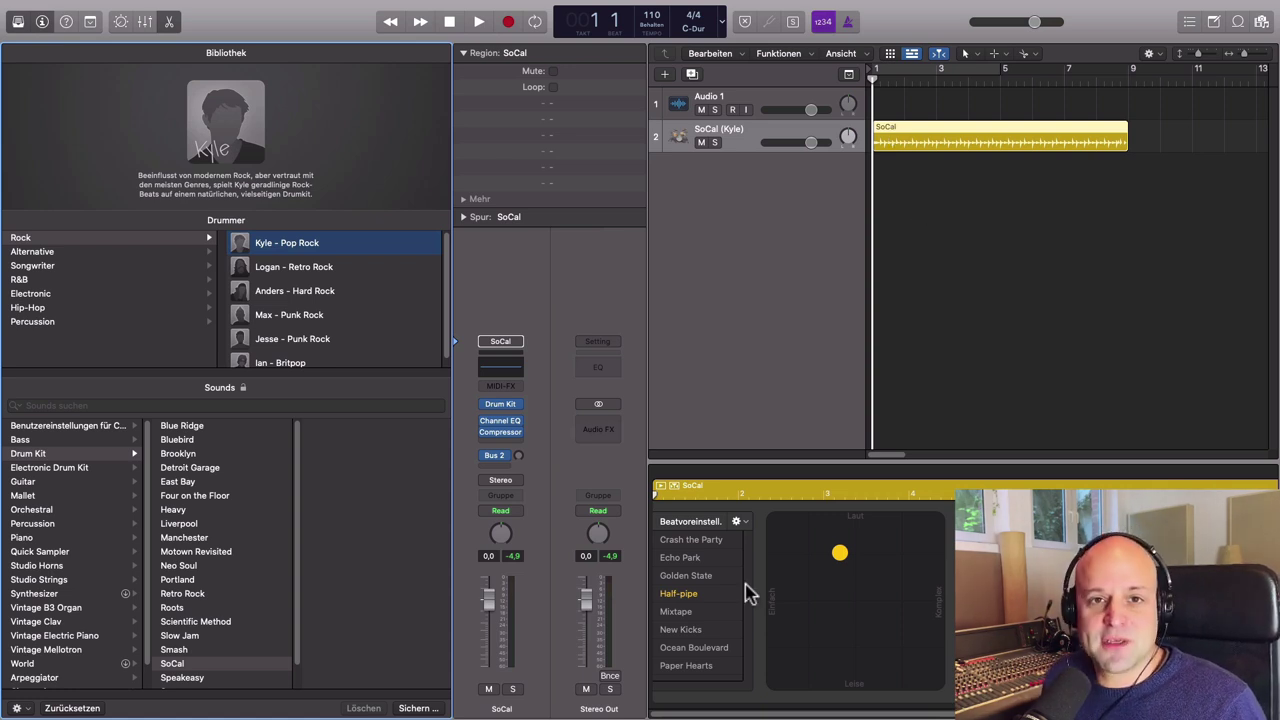
left_click(743, 520)
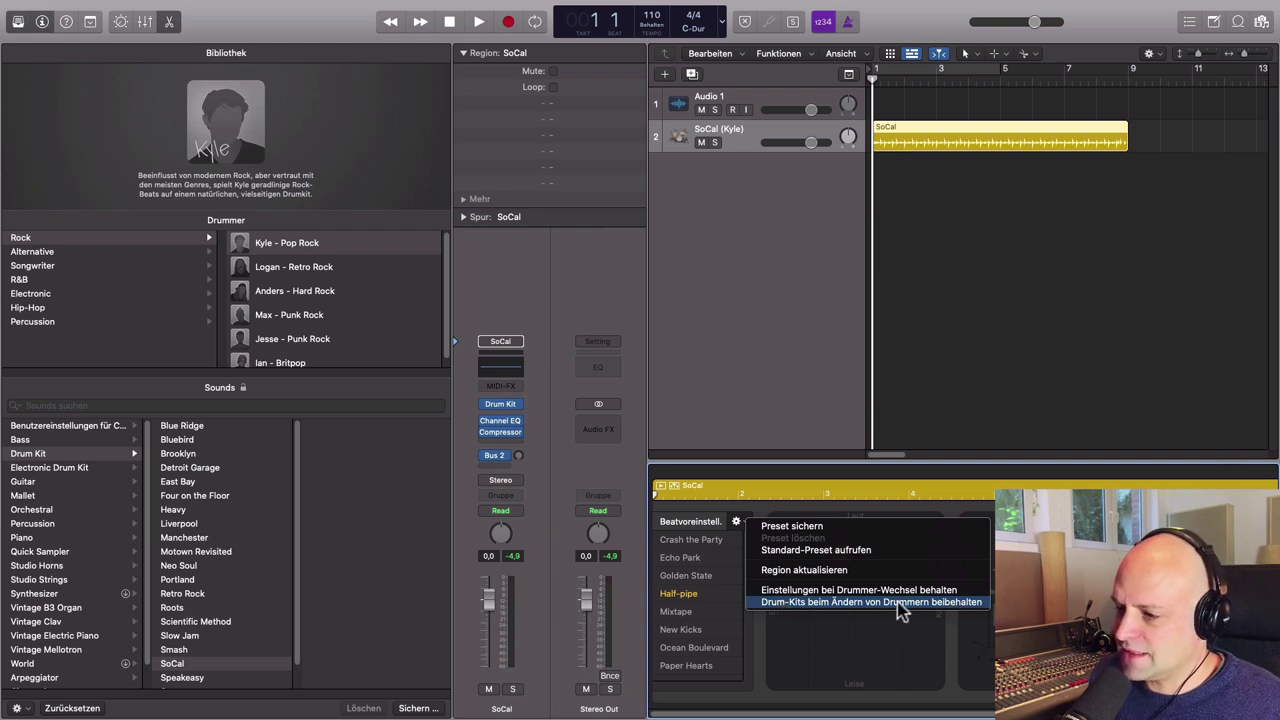
left_click(866, 606)
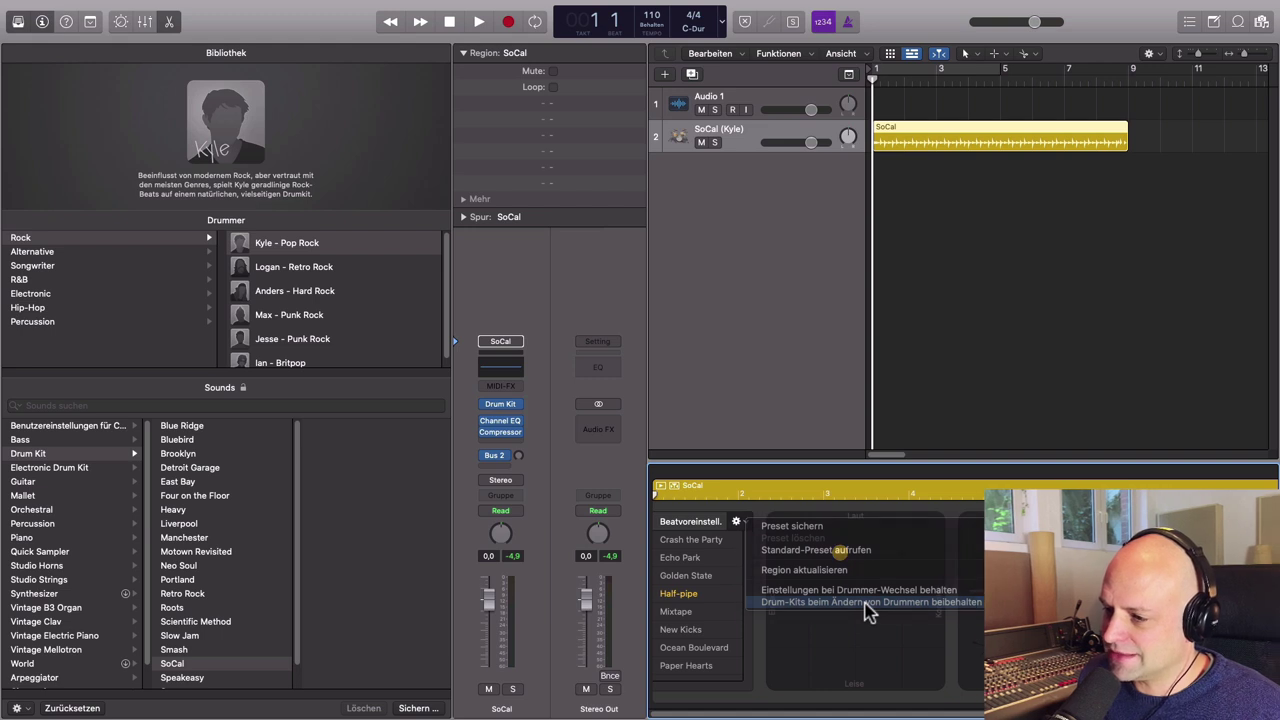
left_click(737, 522)
left_click(812, 357)
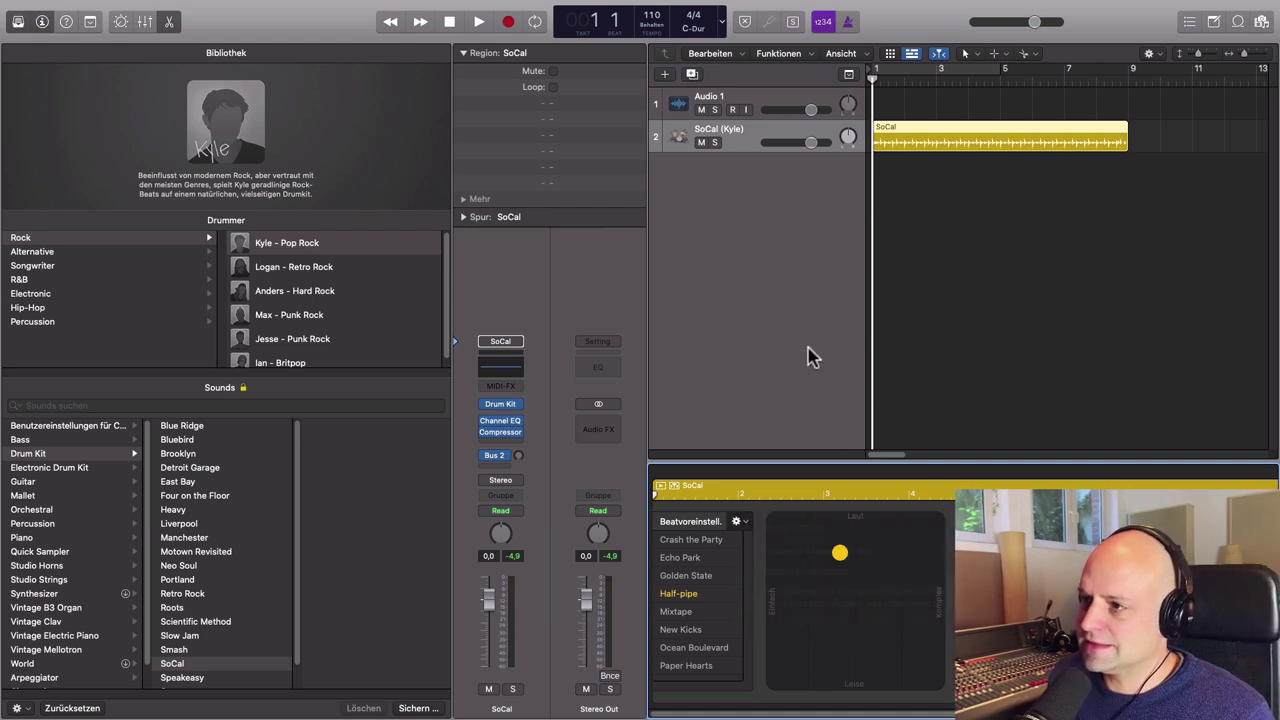
- Change the drummer to Rose - Modern R&B from the R&B genre and listen to the groove
left_click(56, 283)
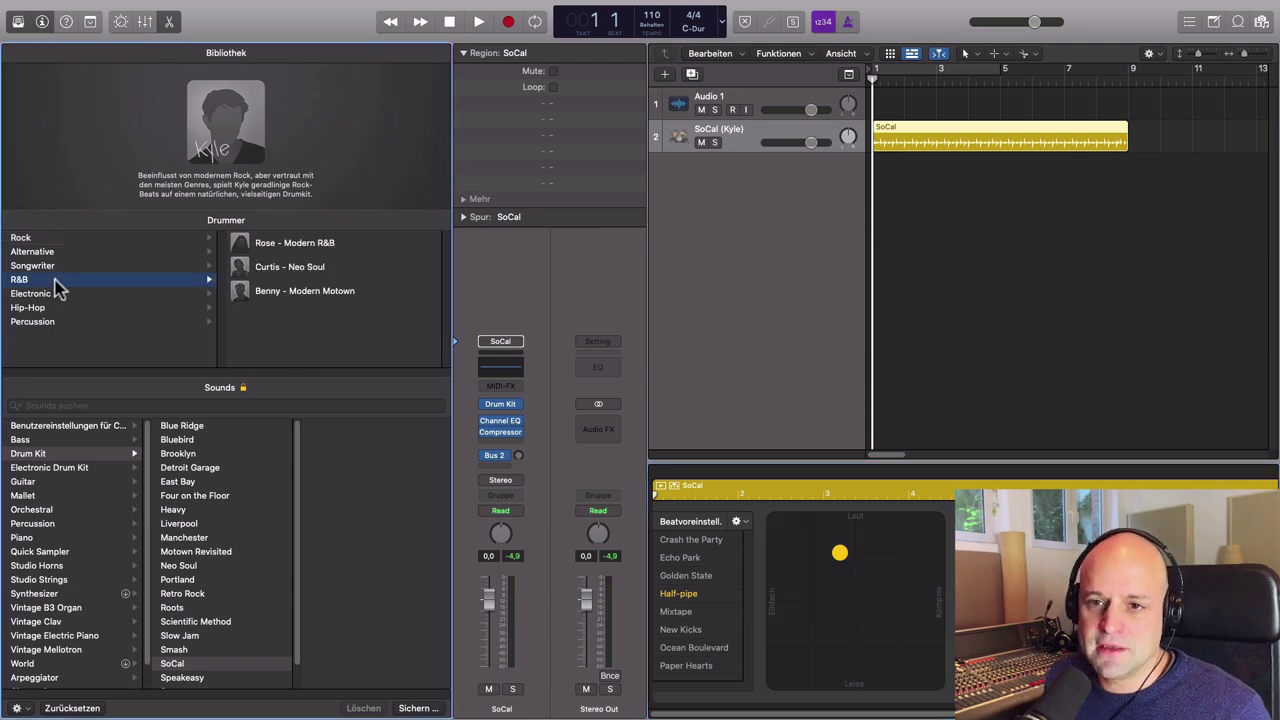
left_click(307, 249)
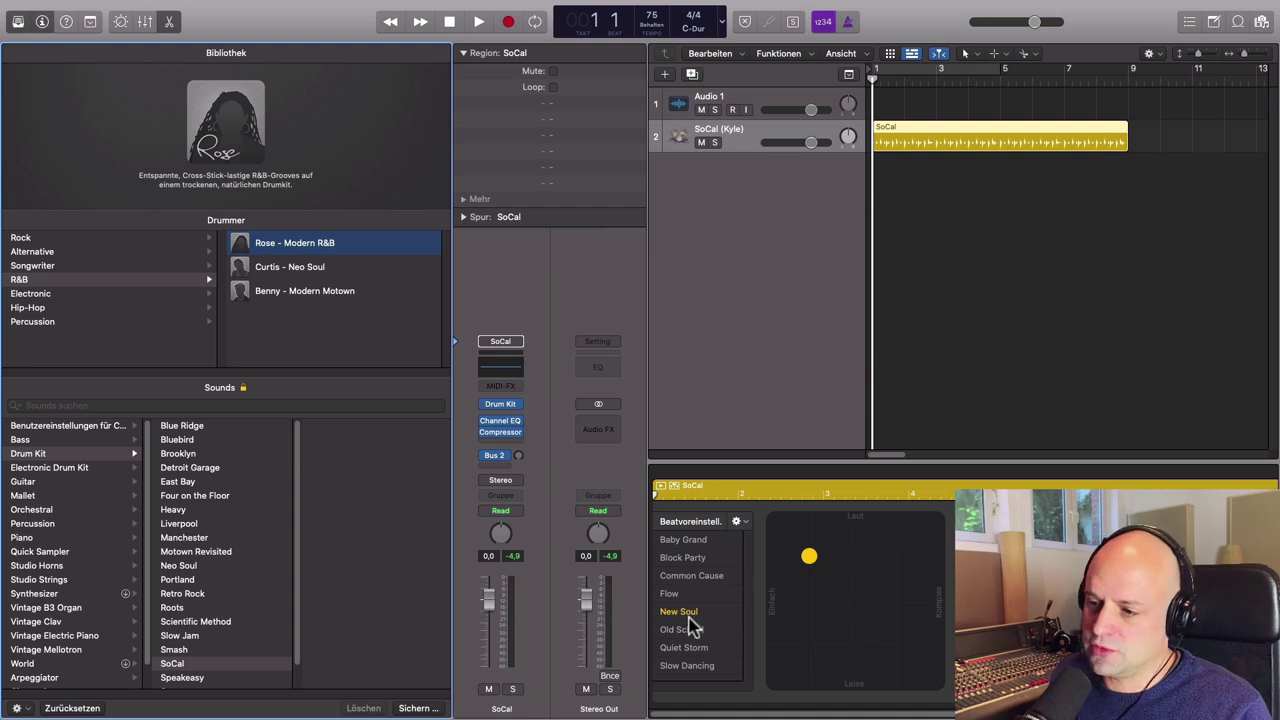
key("space")
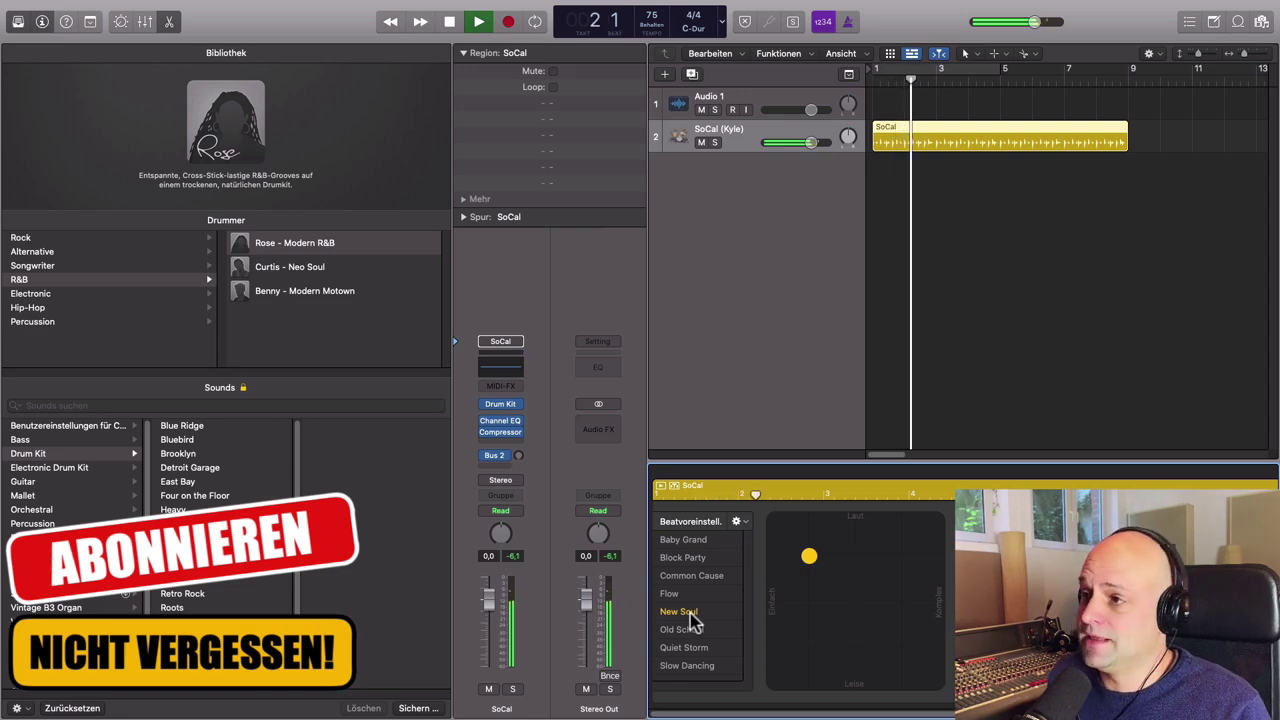
- Try the Quiet Storm beat preset on the drummer region and switch back to New Soul
left_click(709, 646)
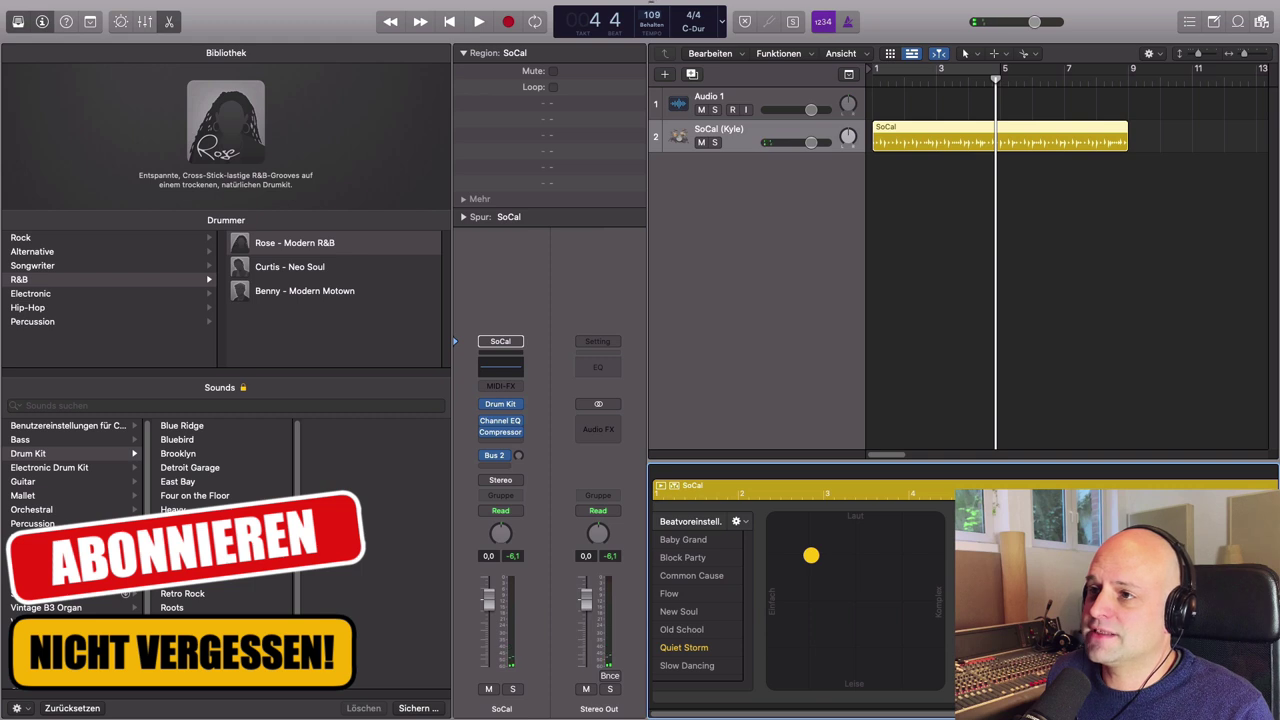
left_click(743, 521)
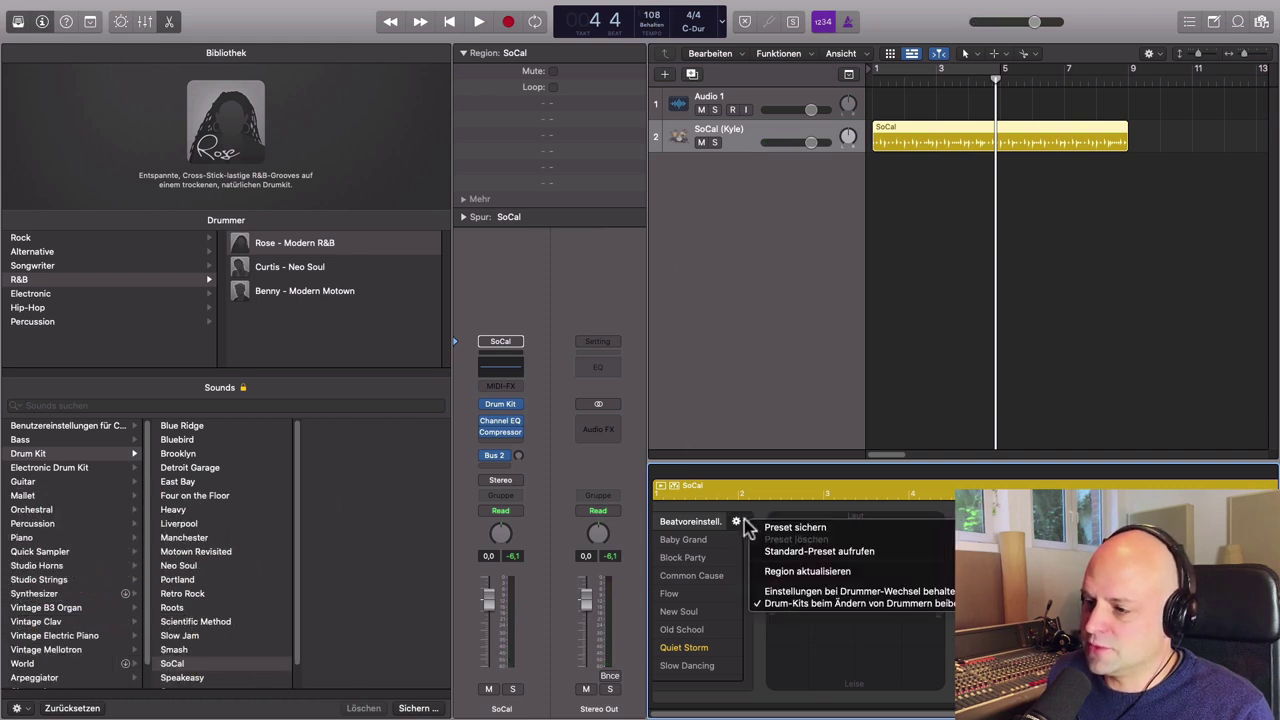
left_click(710, 392)
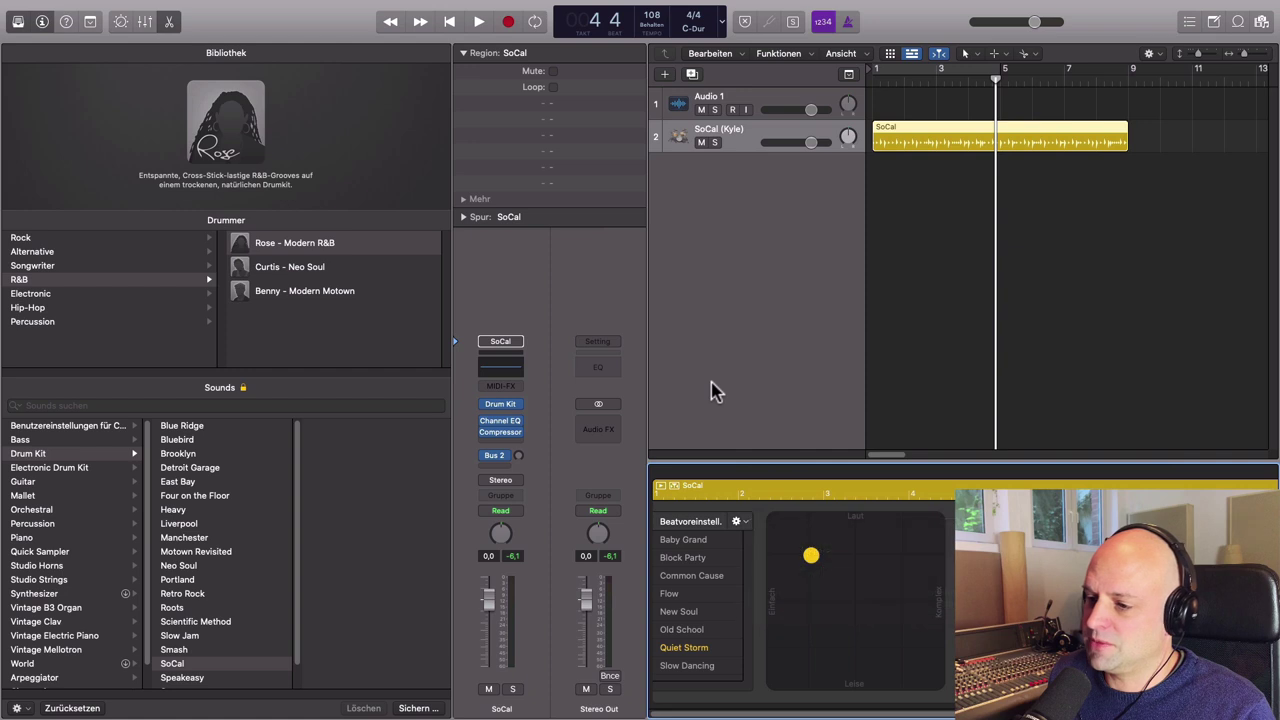
left_click(708, 611)
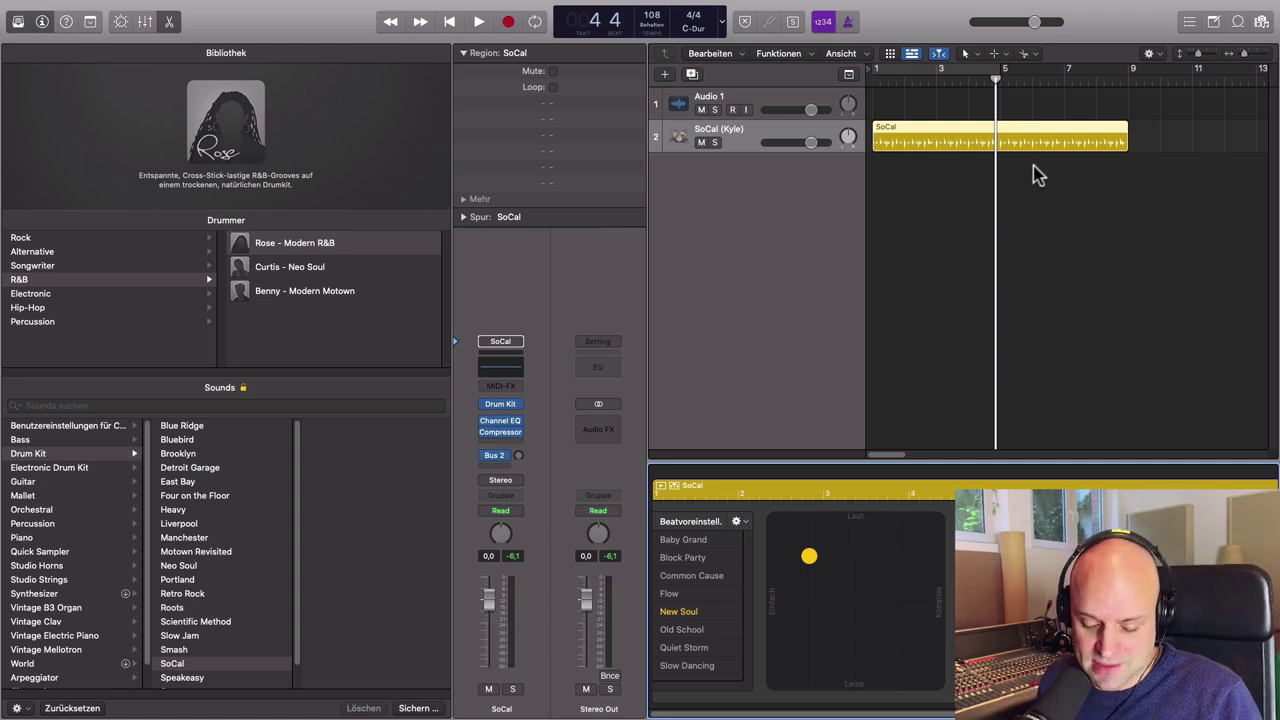
- Hide the sound library and convert the SoCal drummer region into a MIDI region
key("y")
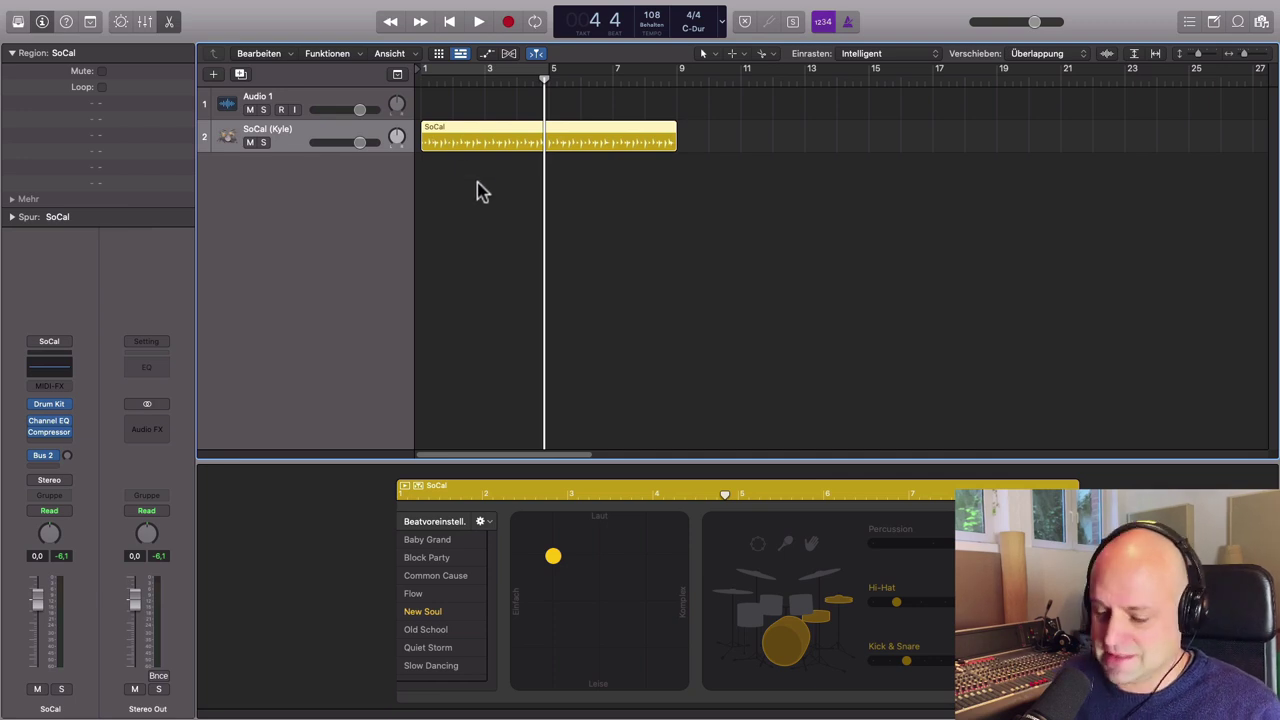
key("z")
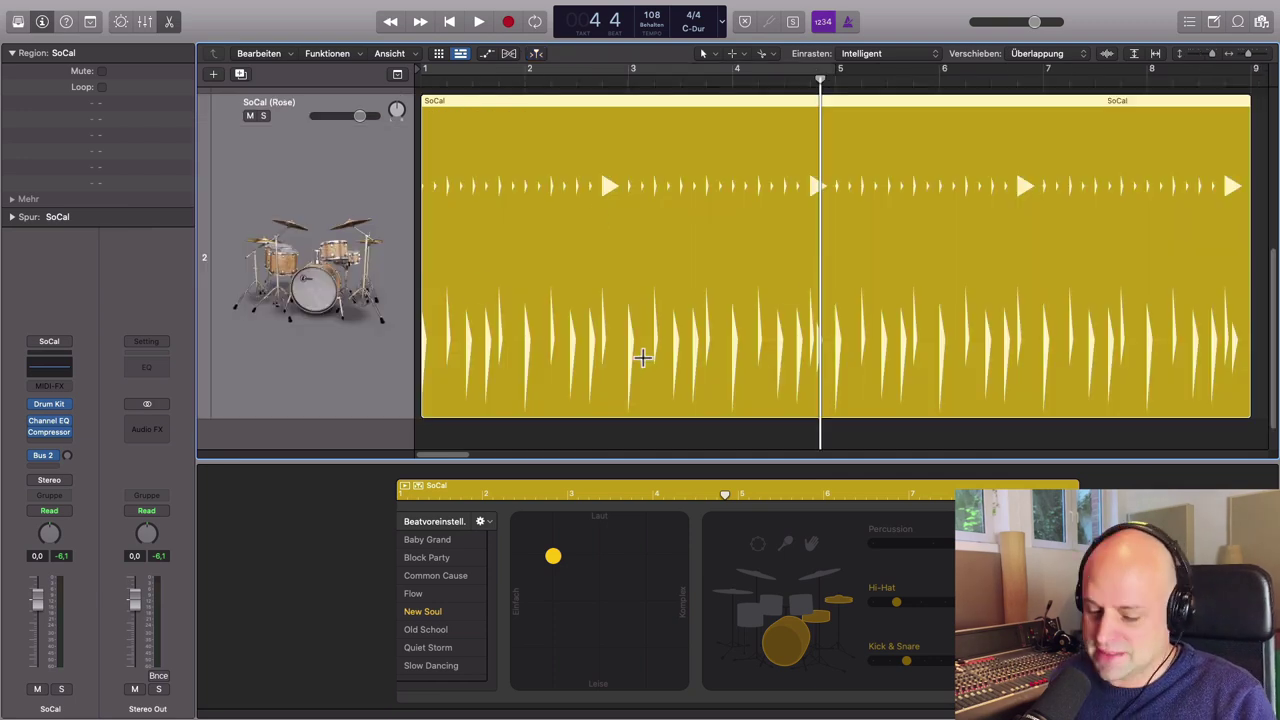
key("super+Left")
key("super+Left")
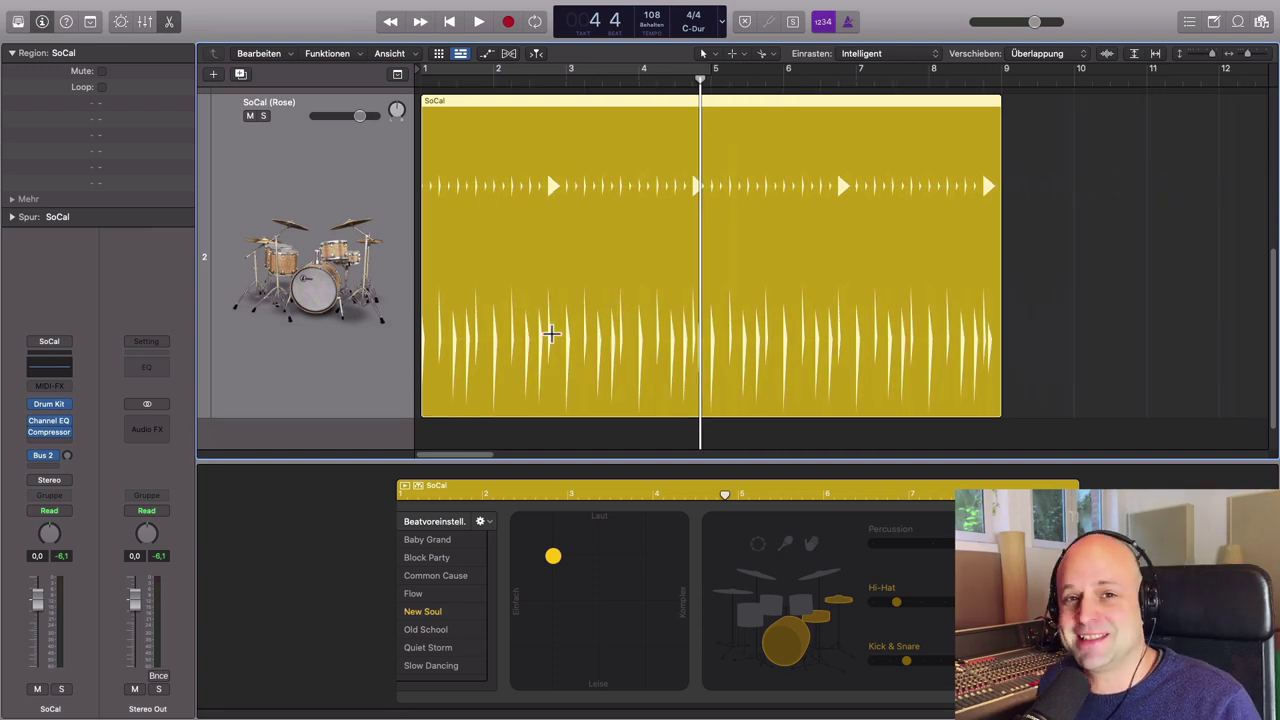
right_click(849, 107)
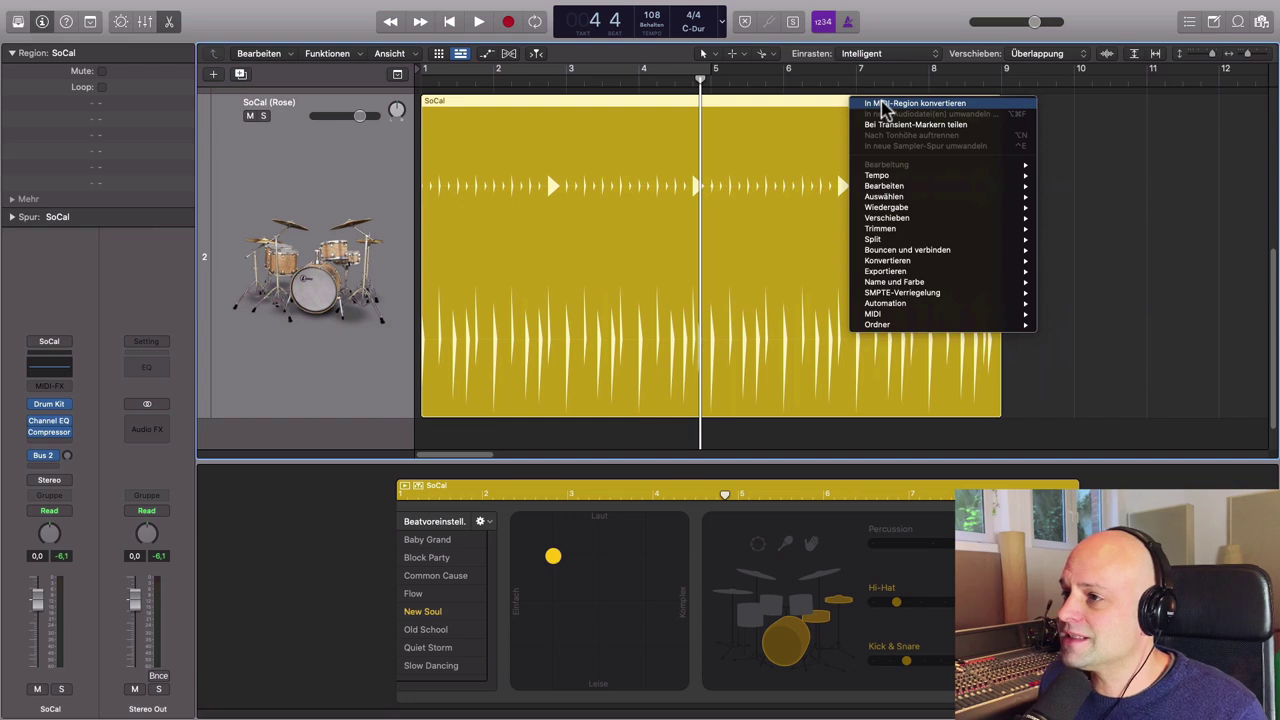
left_click(883, 104)
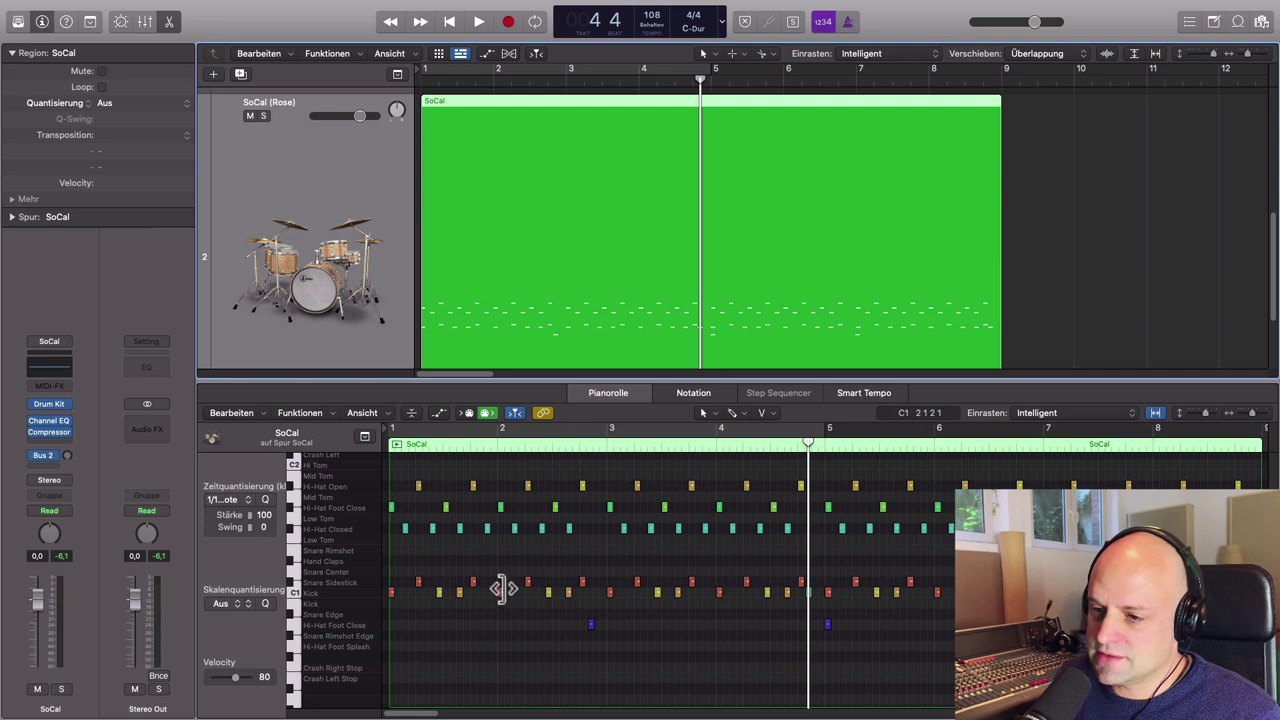
- Move all Snare Sidestick notes of the SoCal region up to Snare Center
left_click(360, 583)
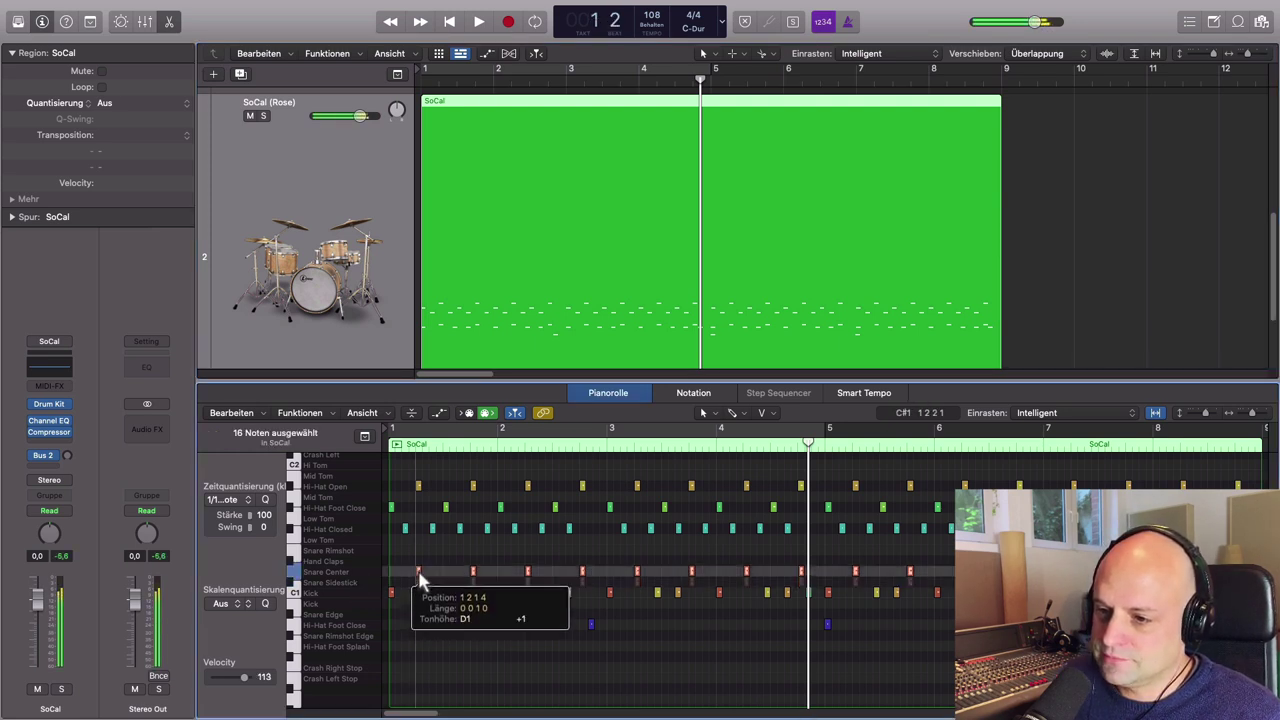
key("space")
key("super+Right")
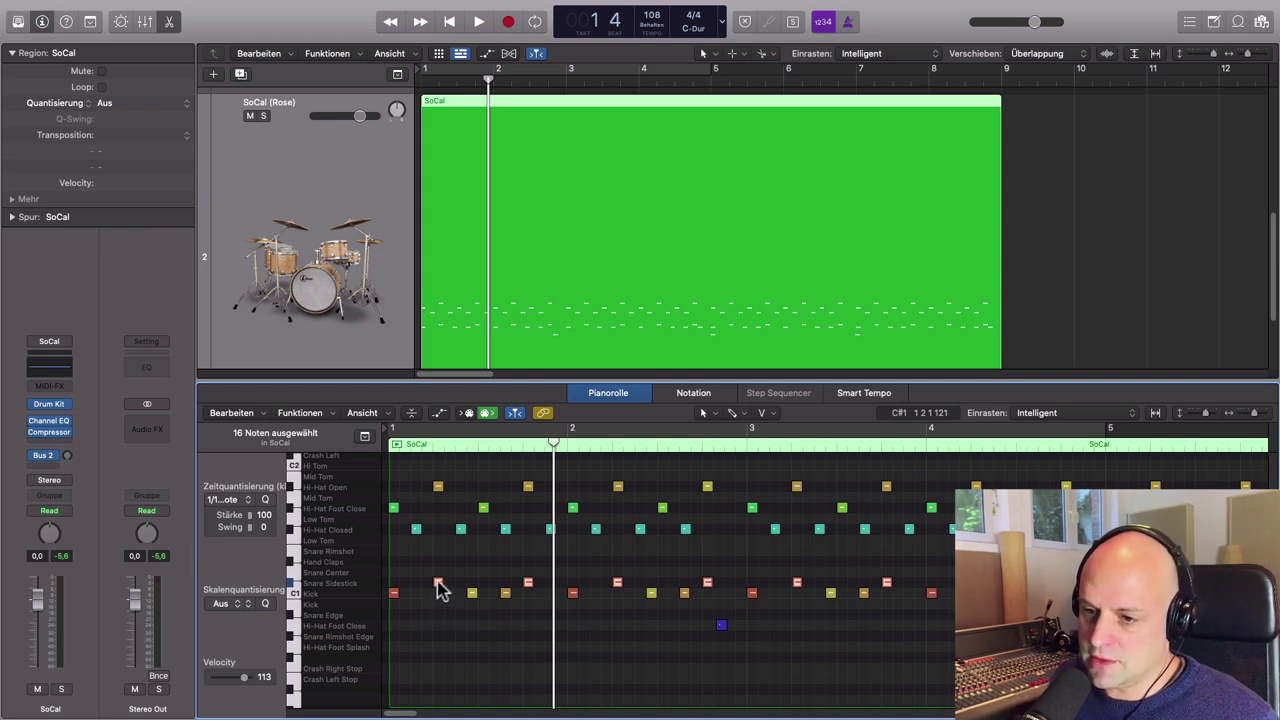
left_click_drag(440, 588, 438, 579)
left_click(445, 603)
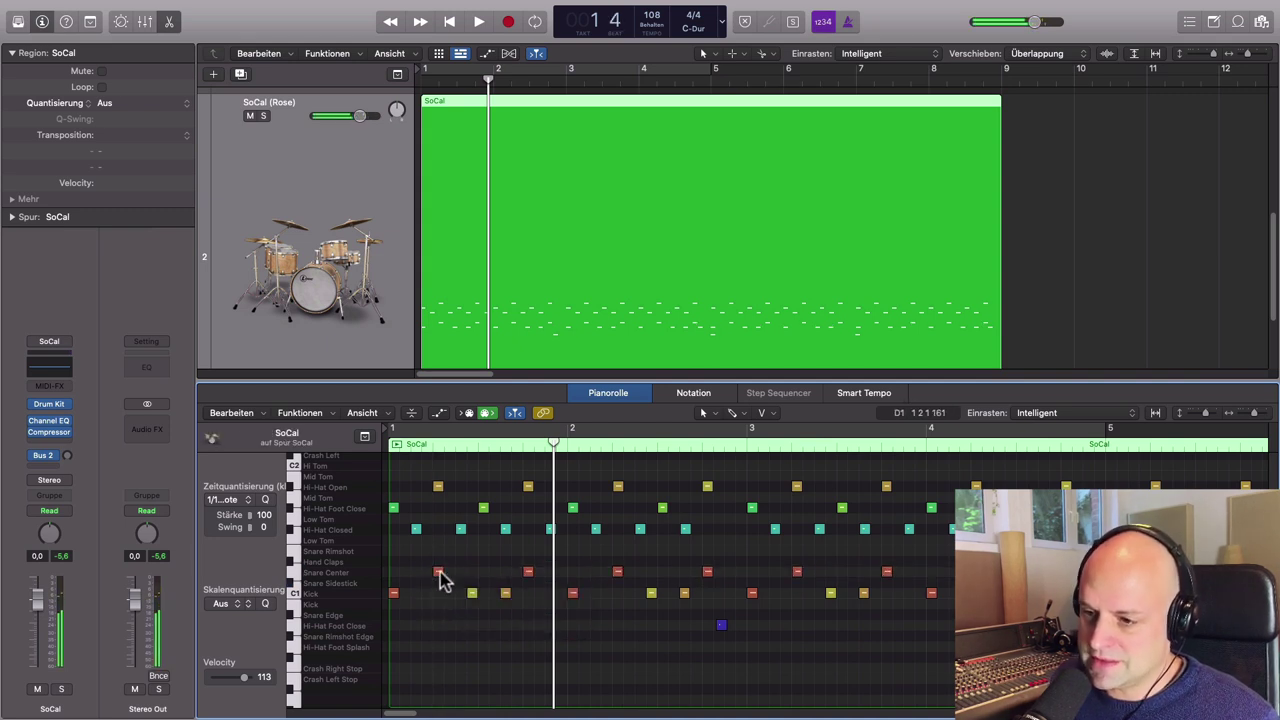
- Shift the beat-two Snare Center notes a sixteenth earlier and move bar 1's beat-four snare hit to the bar's last sixteenth
left_click(438, 571)
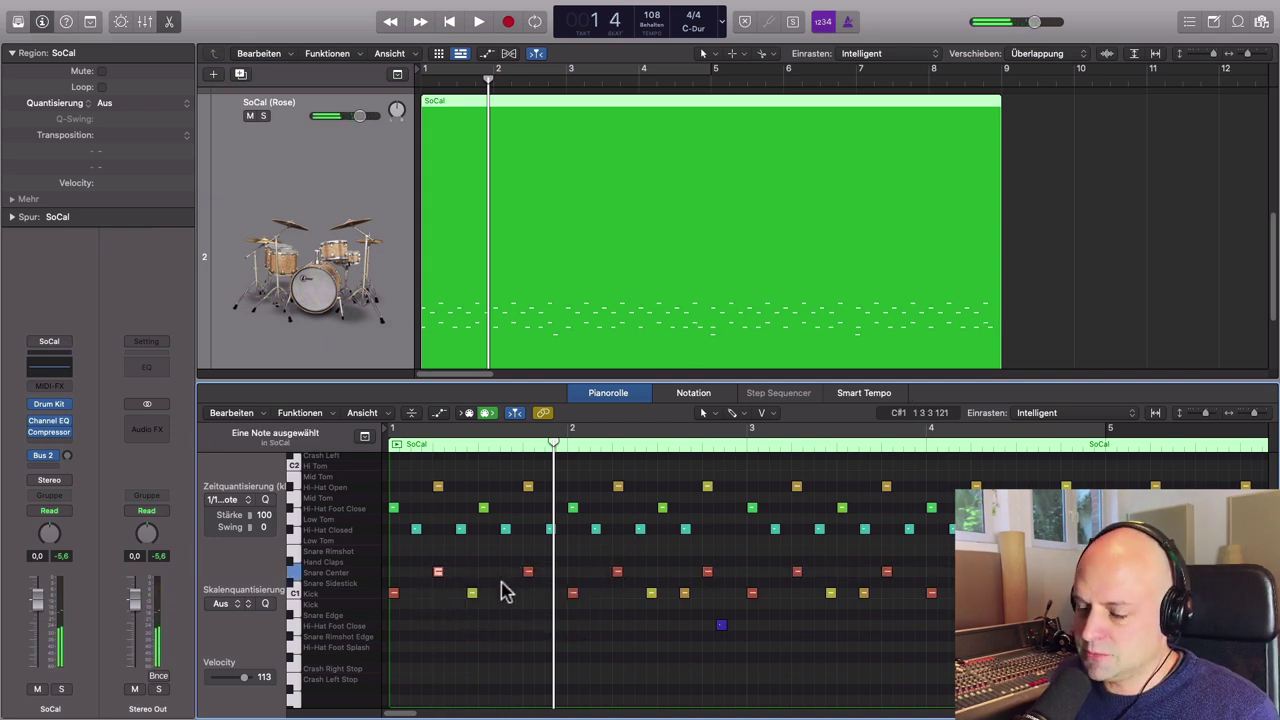
left_click(617, 572, "shift")
left_click(797, 572, "shift")
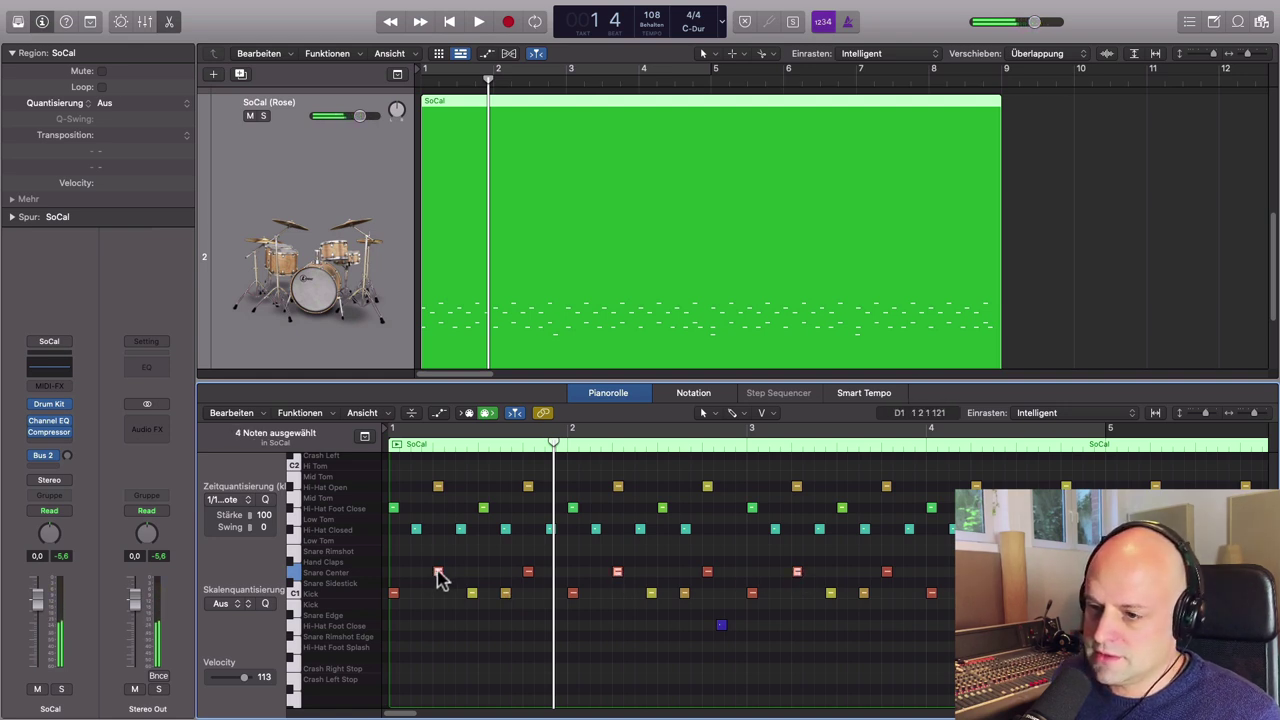
mouse_move(436, 575)
left_click_drag(436, 575, 429, 578)
left_click(512, 610)
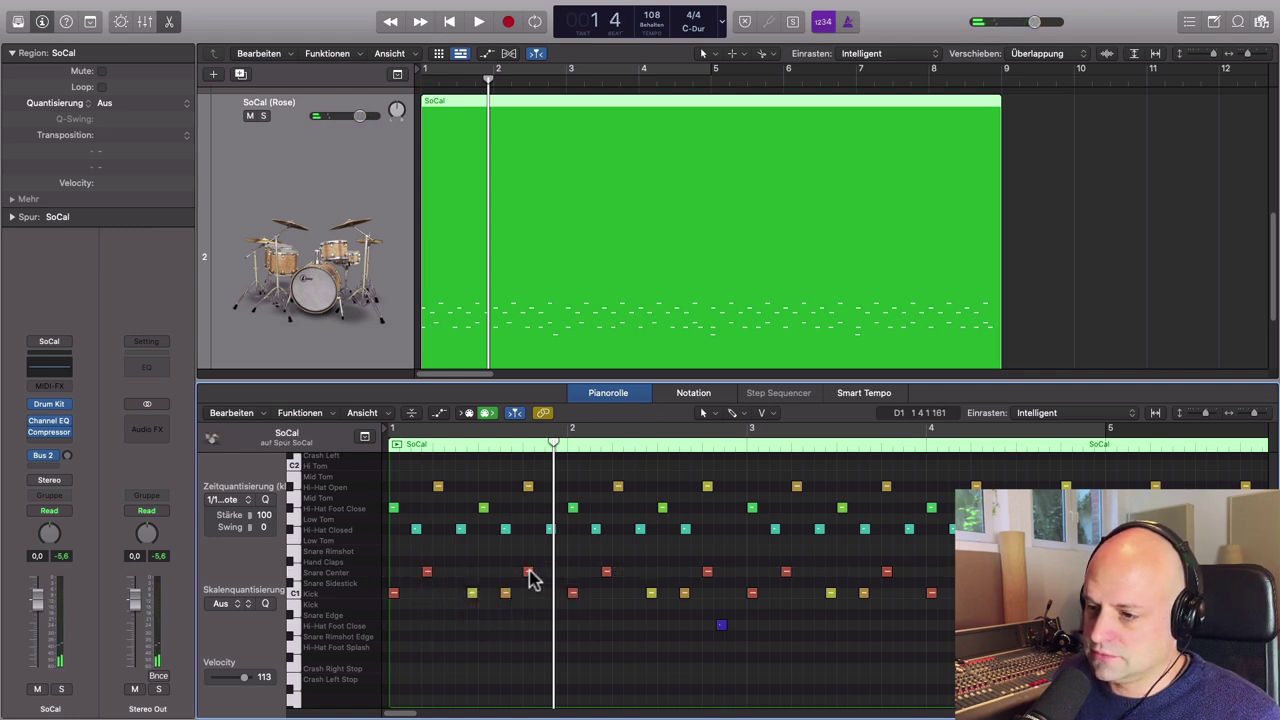
left_click_drag(529, 575, 562, 578)
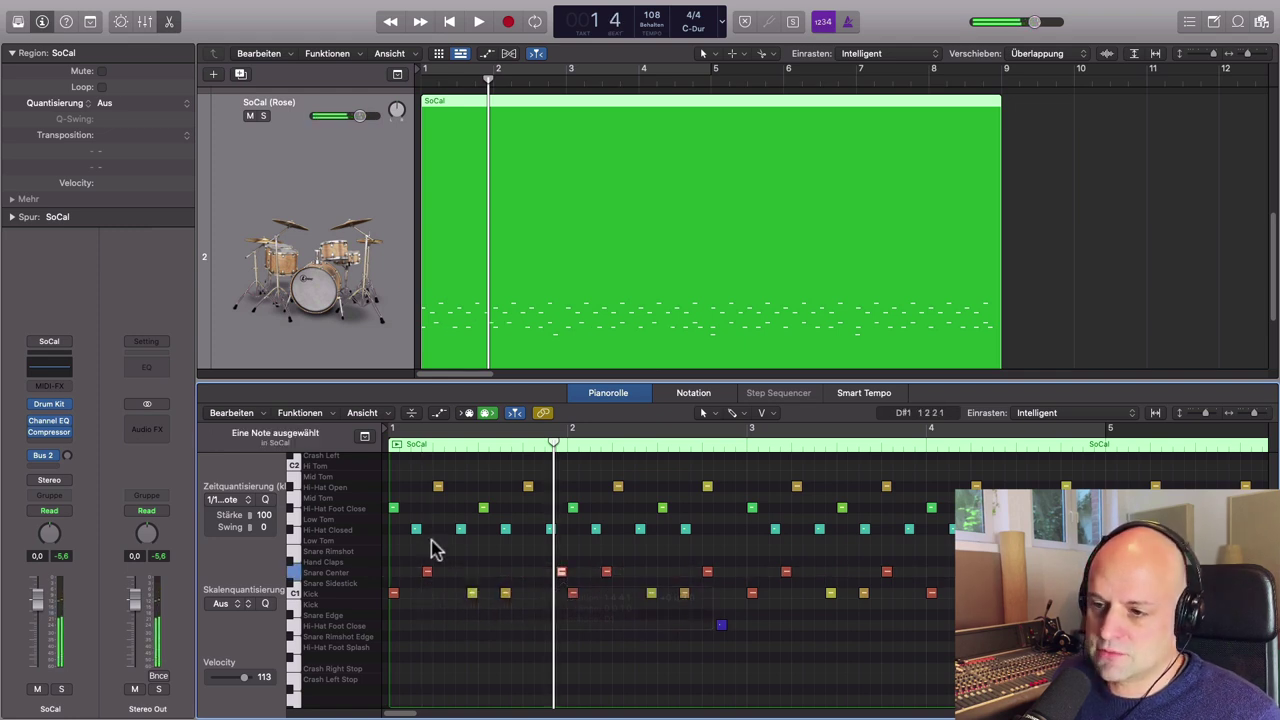
- Play the edited drum pattern from bar 1 to check the changed snare rhythm
key("space")
left_click(414, 80)
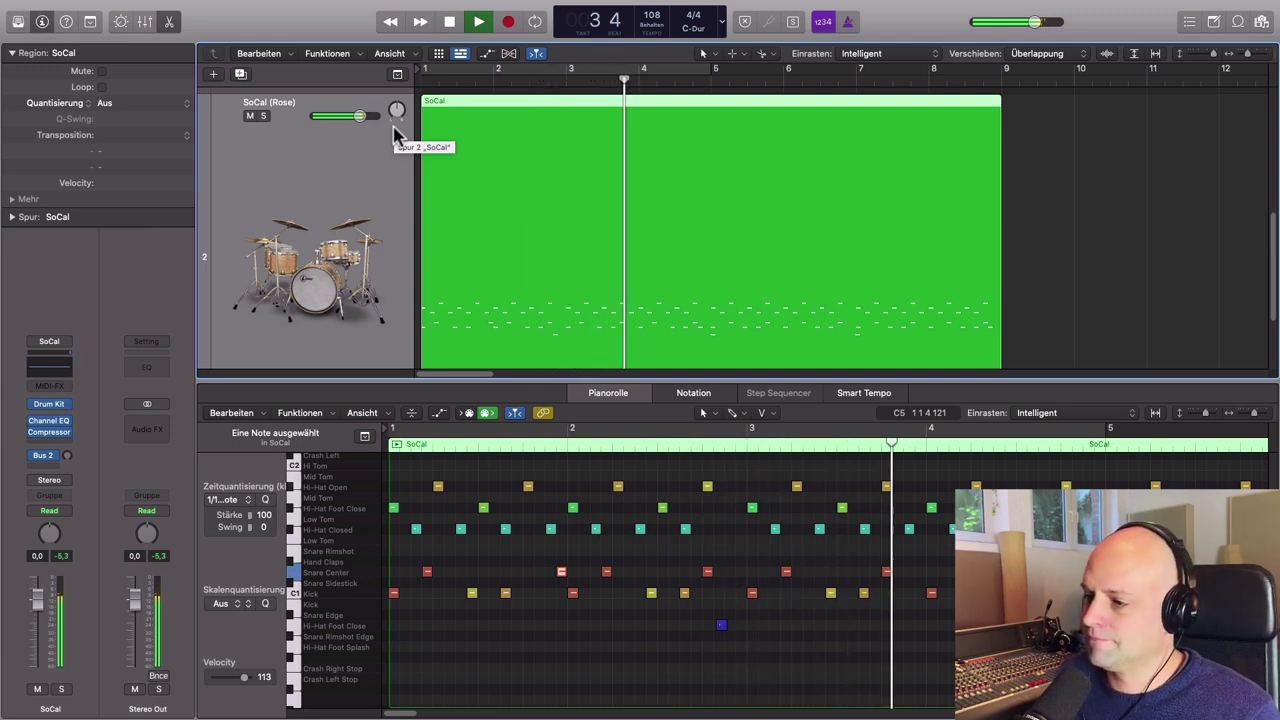
key("space")
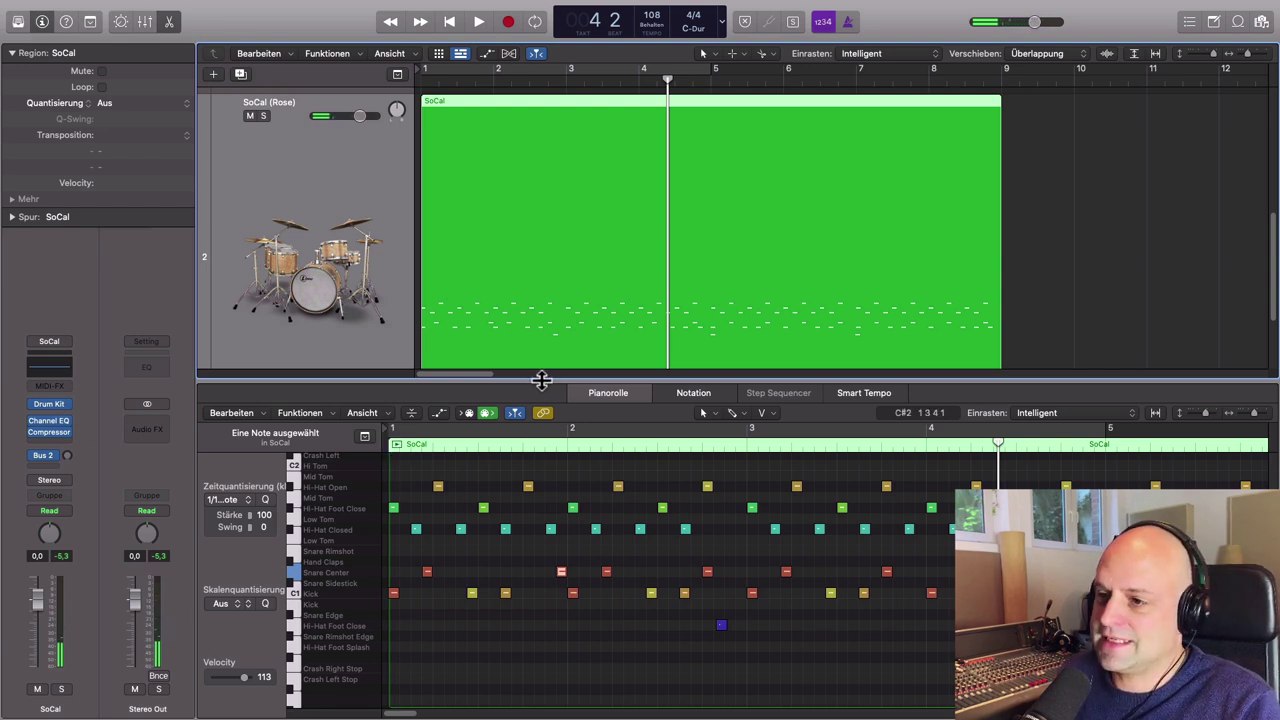
- Close the Piano Roll editor and duplicate the SoCal drummer track with its settings
left_click_drag(543, 383, 543, 712)
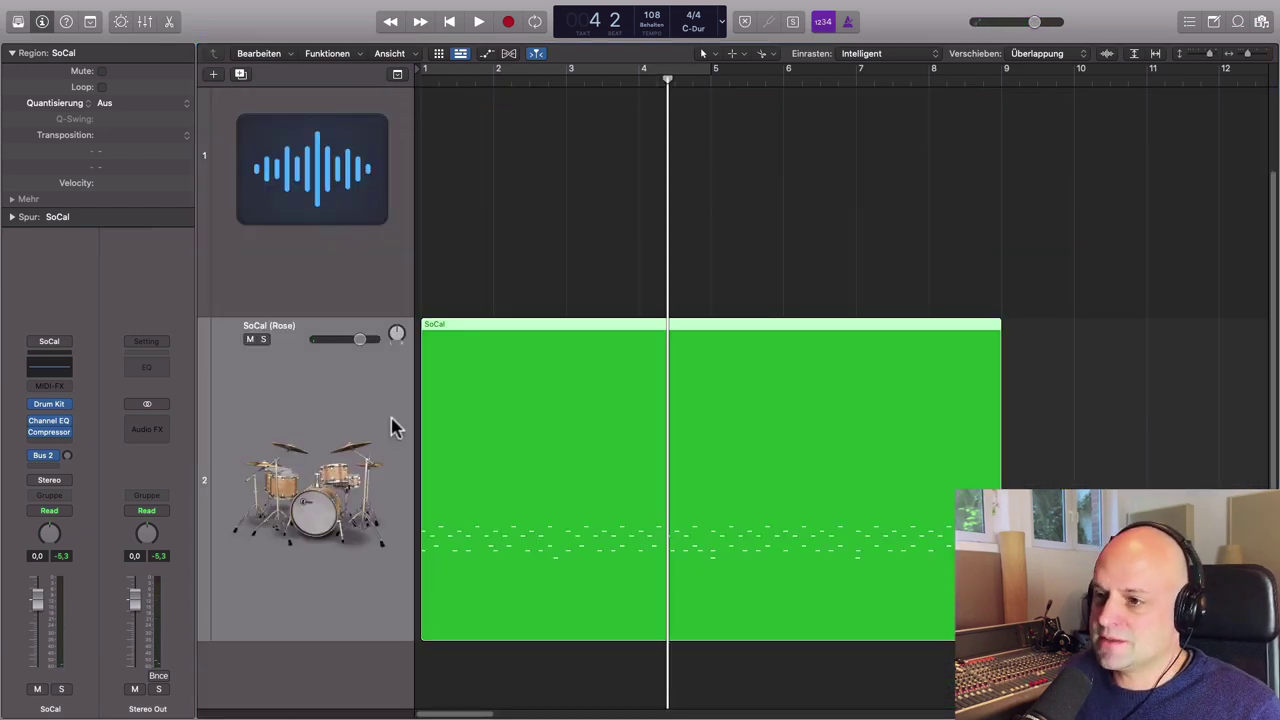
left_click(448, 442, "ctrl+alt")
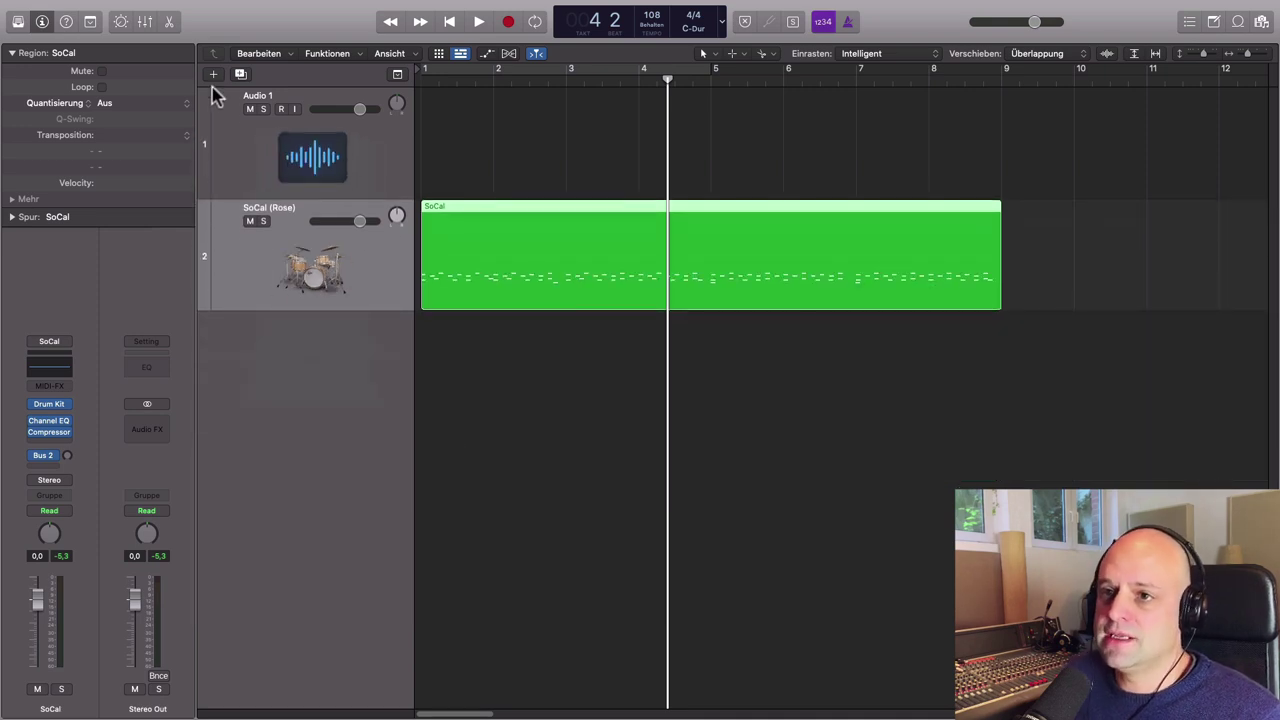
left_click(240, 76)
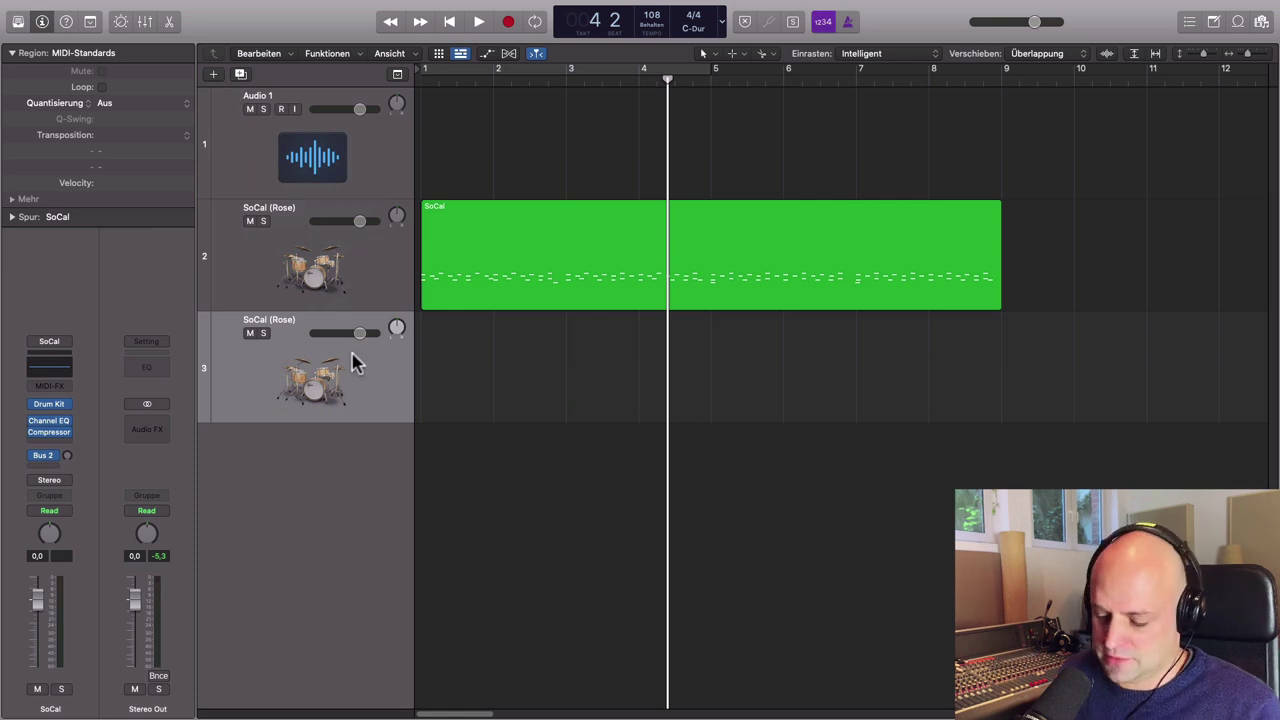
- Remove the duplicate SoCal track and create one new software instrument track with an empty channel strip
key("super+BackSpace")
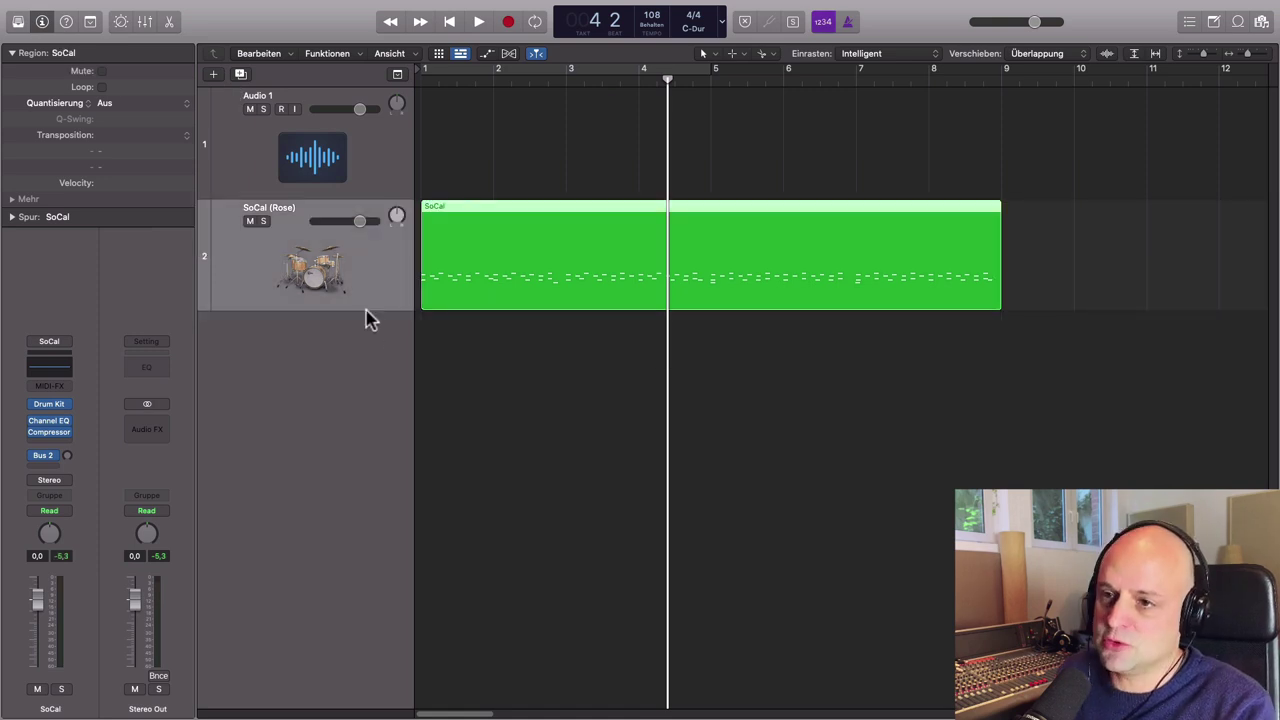
left_click(214, 75)
left_click(545, 38)
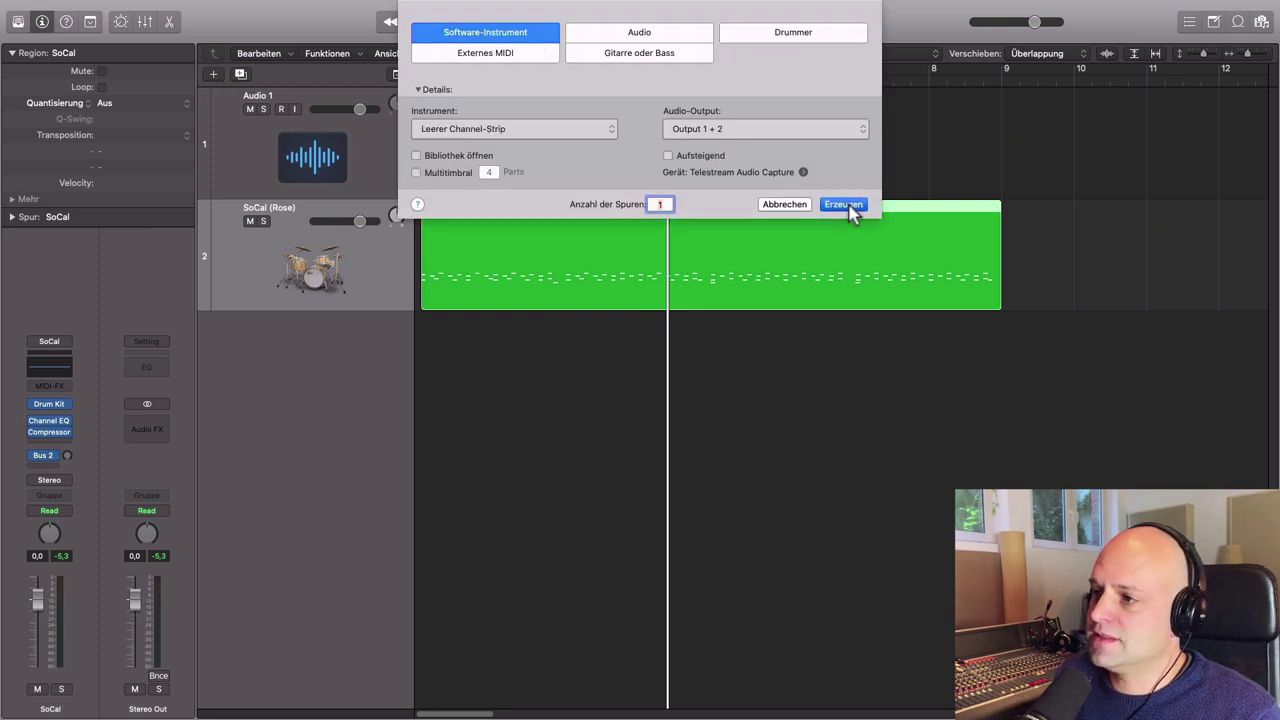
left_click(843, 205)
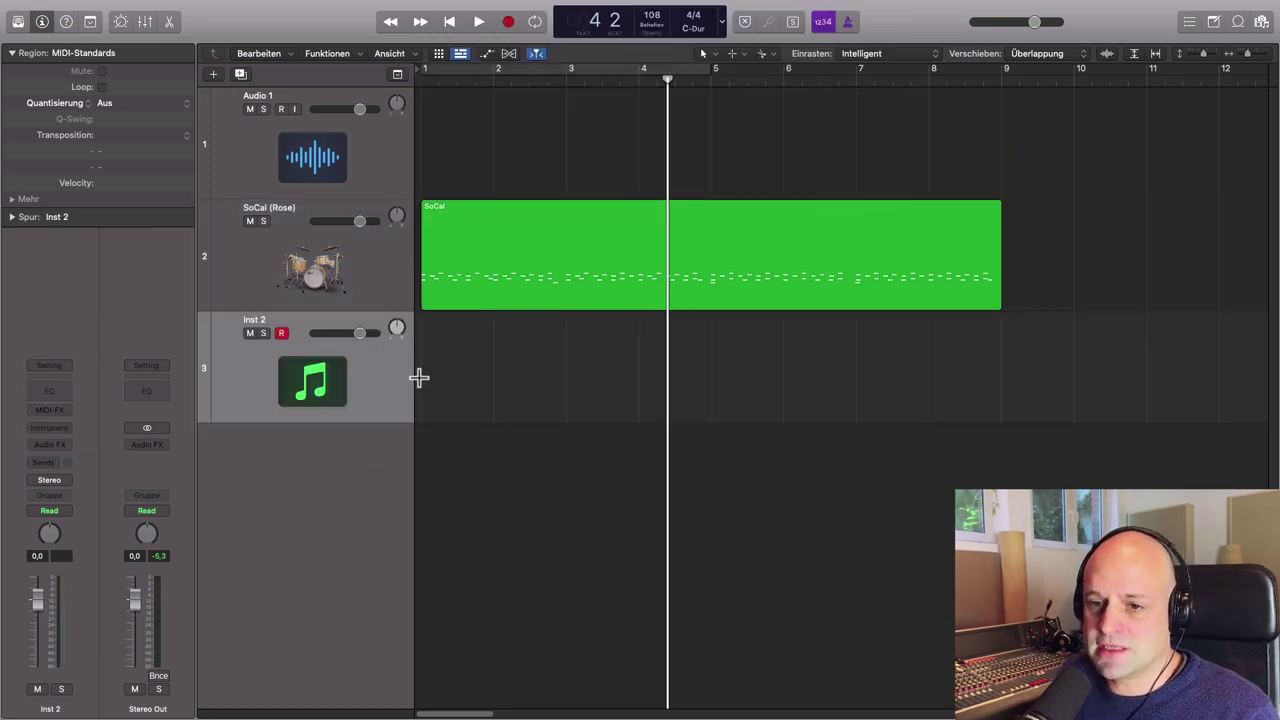
- Load Addictive Drums 2 on the Inst 2 track and preview the Reel Machines kit with the Tape DMX Wet preset
left_click(67, 430)
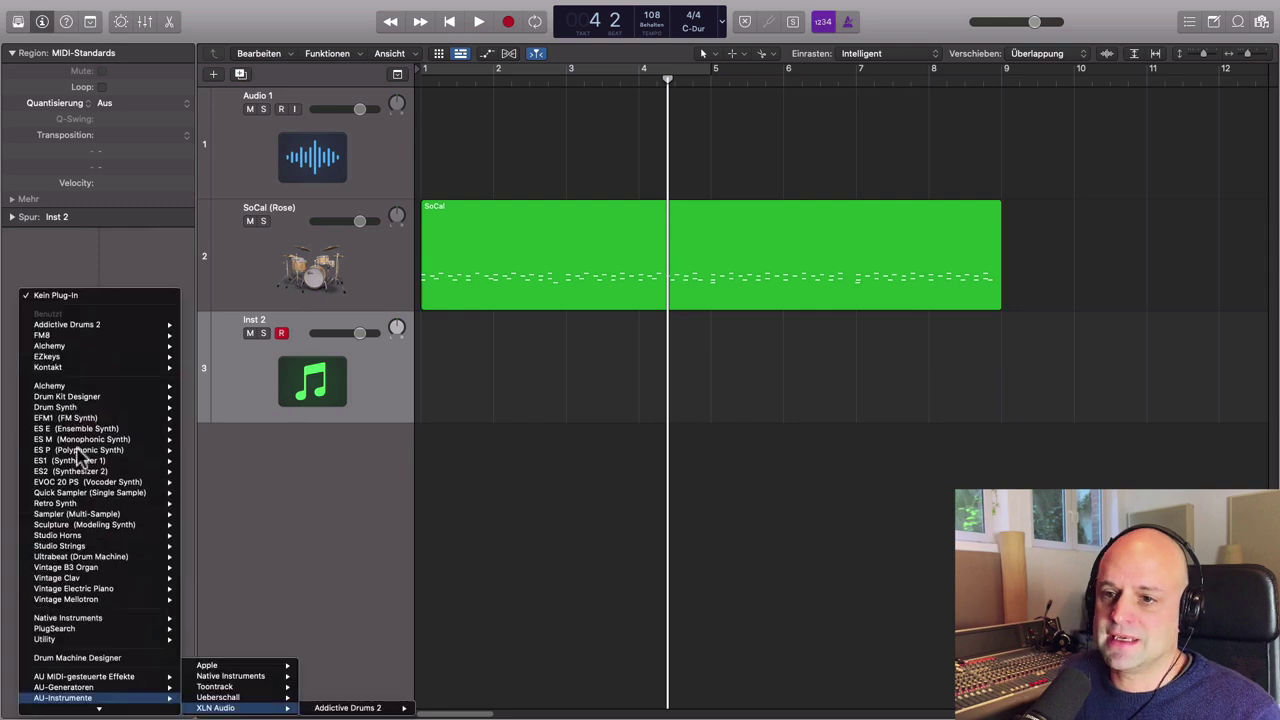
left_click(357, 703)
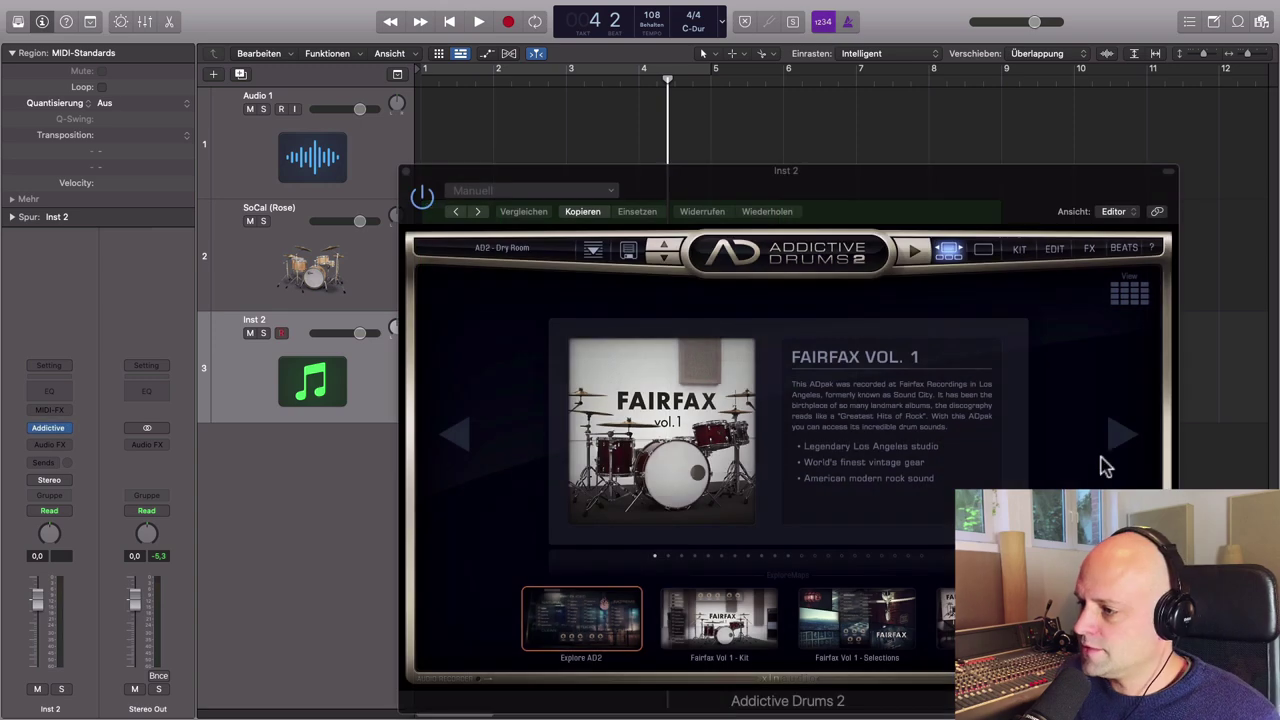
left_click(1112, 442)
left_click(1113, 443)
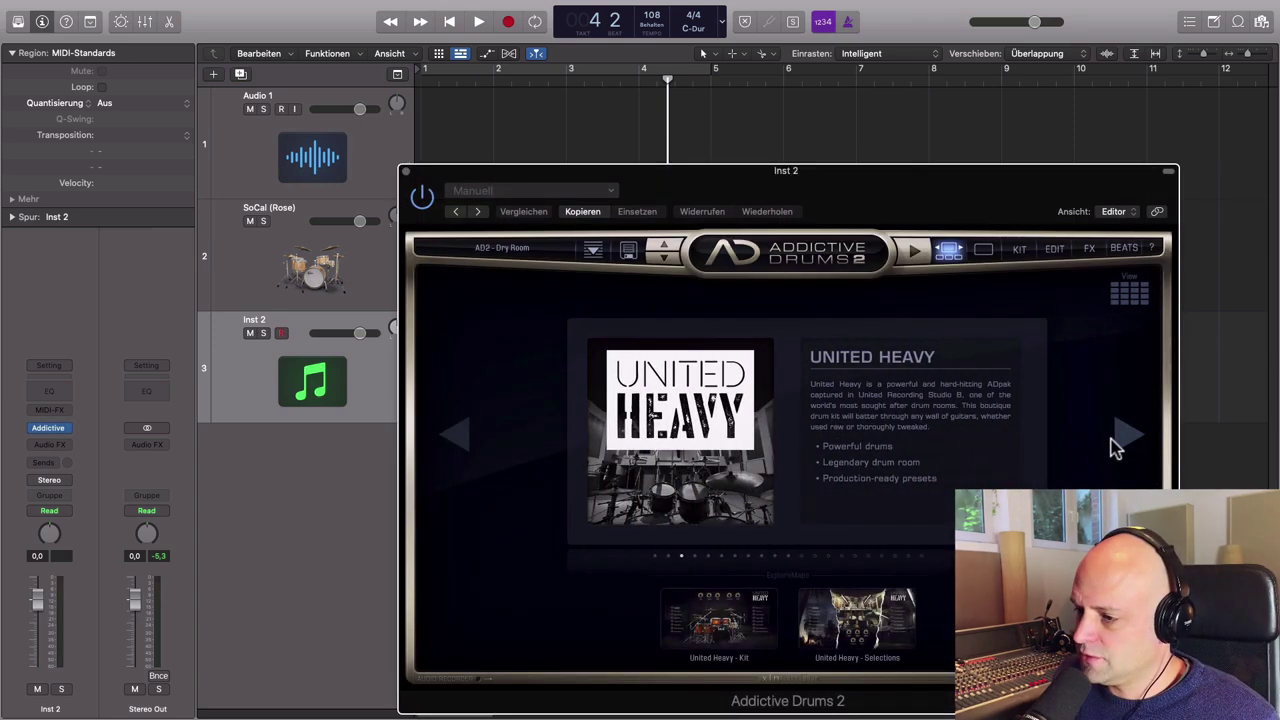
left_click(1113, 443)
left_click(1114, 445)
left_click(1115, 447)
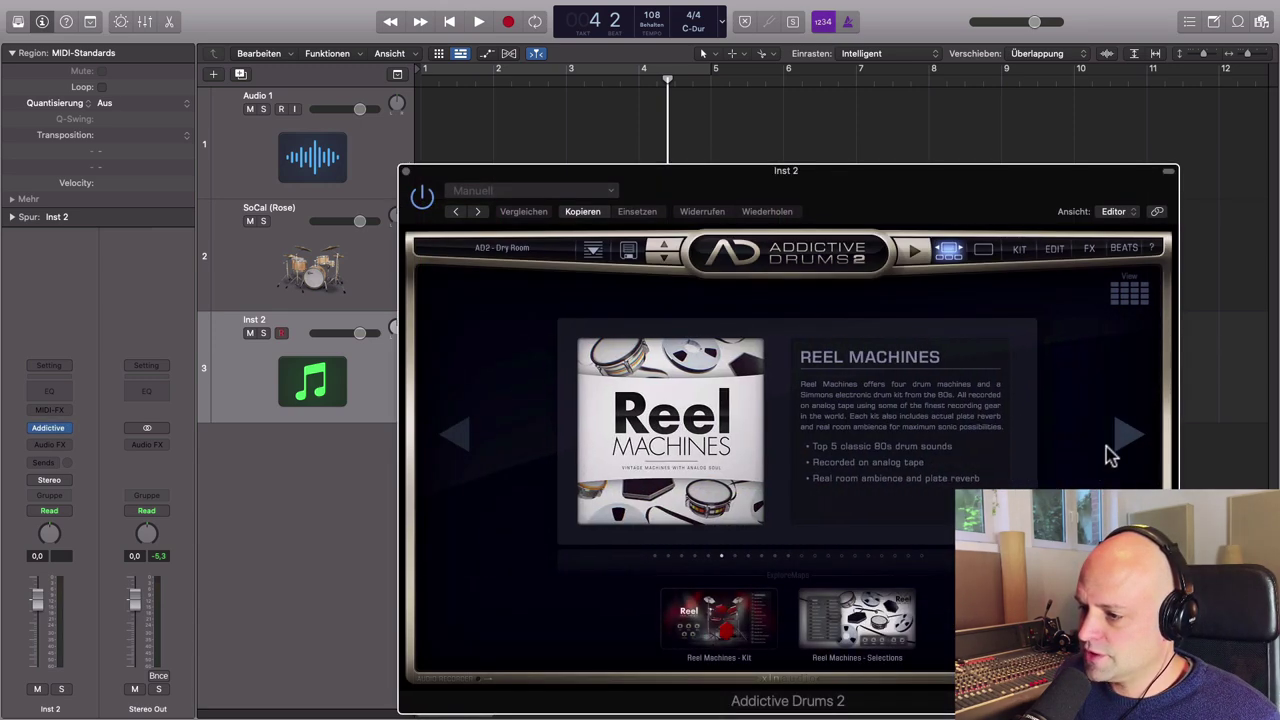
left_click(690, 632)
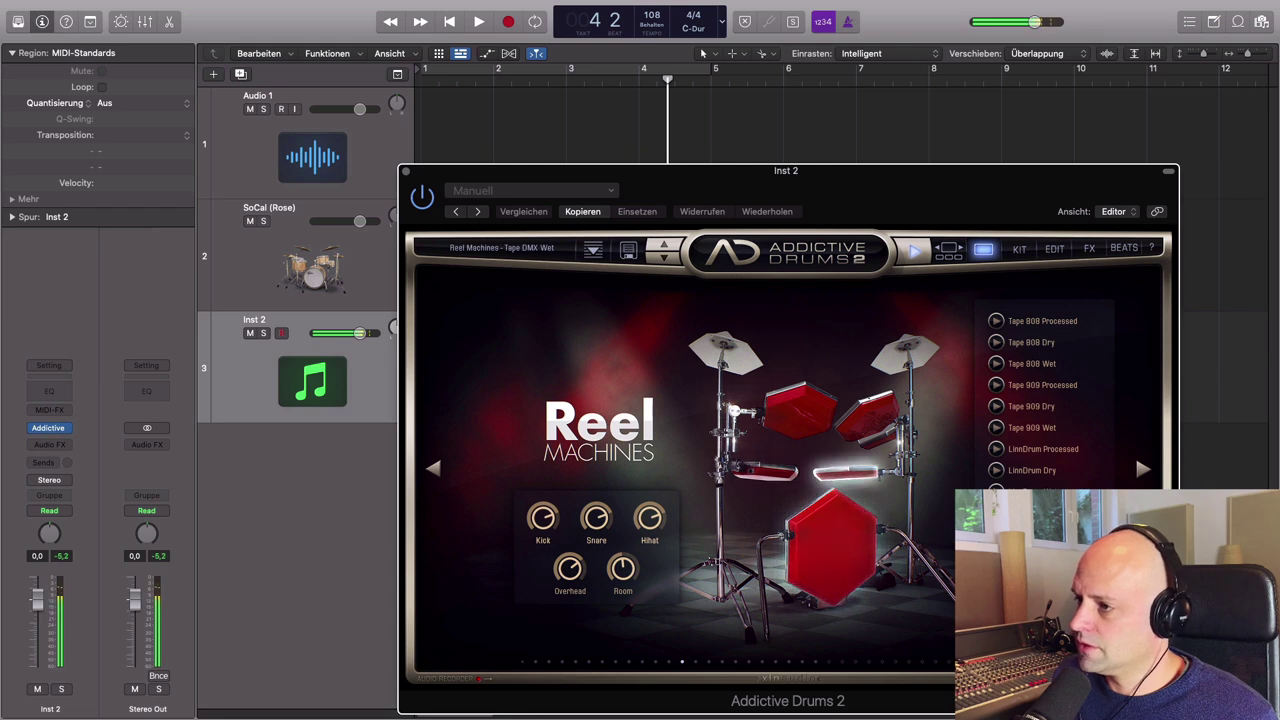
left_click(912, 254)
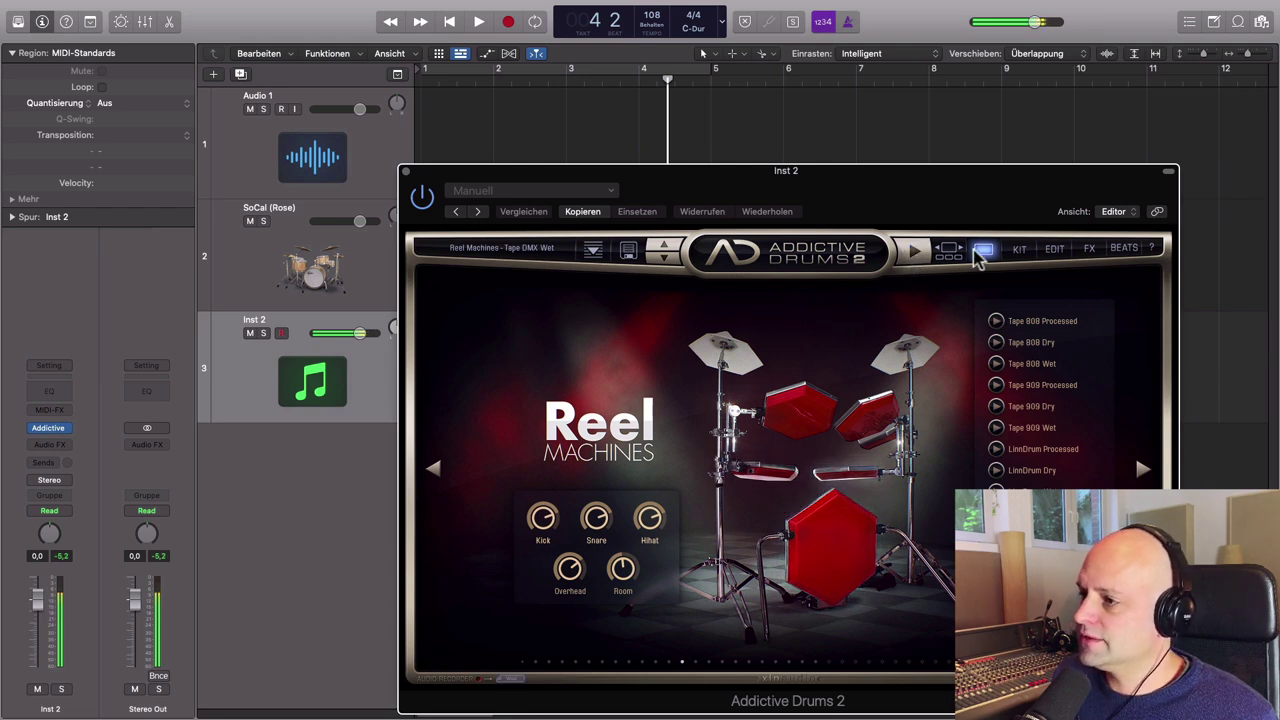
- Copy the SoCal region from the drummer track to bar 1 of Inst 2 and mute the drummer track
left_click(1028, 255)
left_click_drag(930, 170, 1261, 170)
left_click(567, 213)
left_click_drag(563, 213, 551, 366)
left_click_drag(1257, 94, 986, 75)
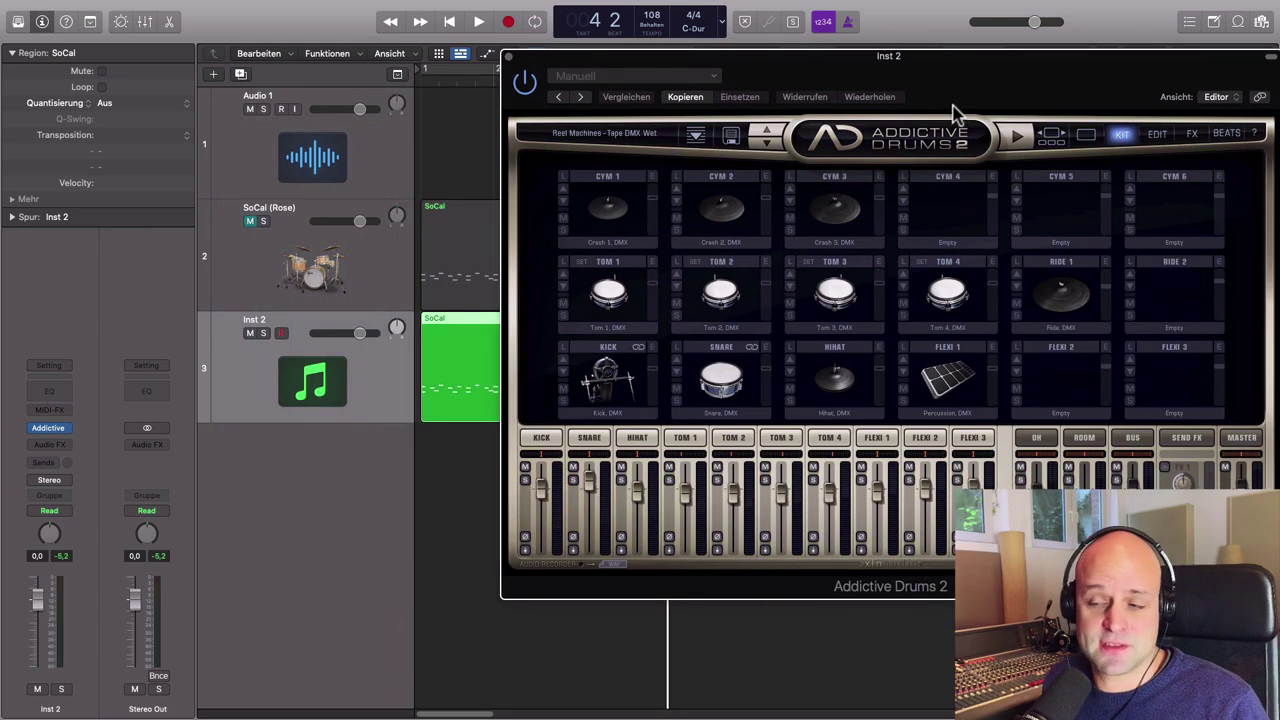
- Play the copied beat from bar 1 in cycle mode with the Reel Machines sounds, and close the Addictive Drums window
left_click(425, 80)
key("space")
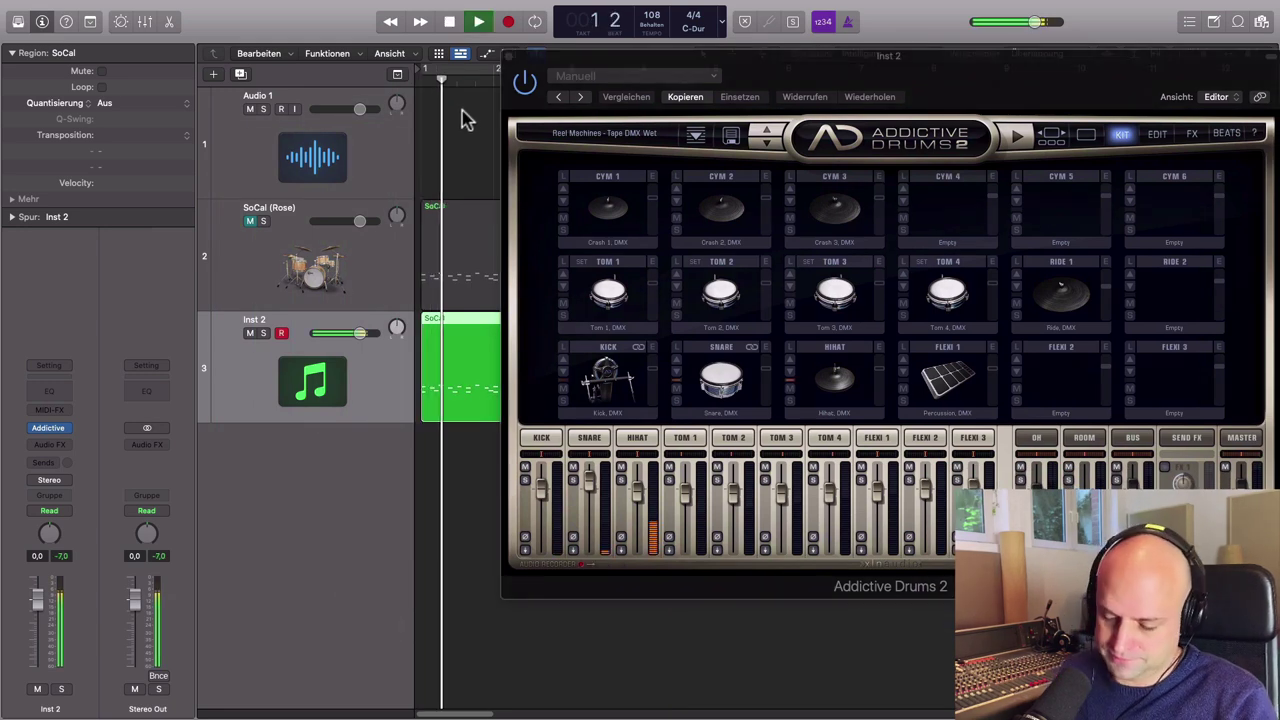
key("c")
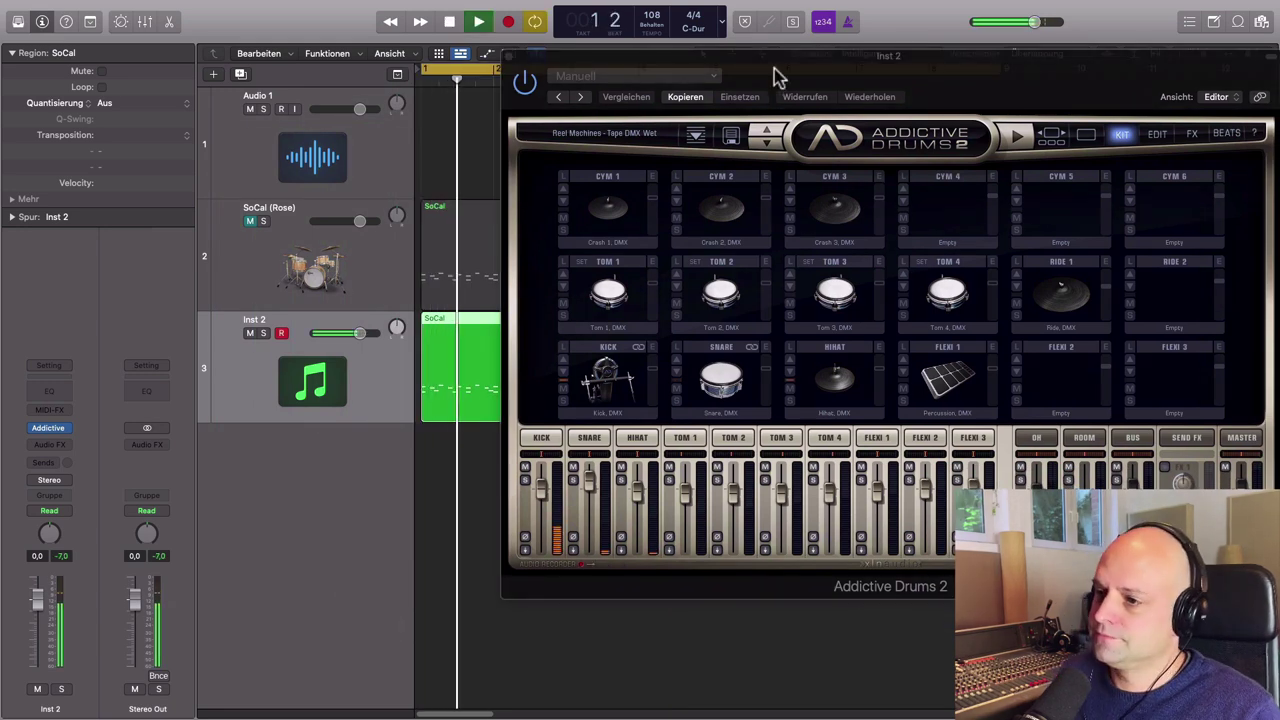
left_click(1086, 139)
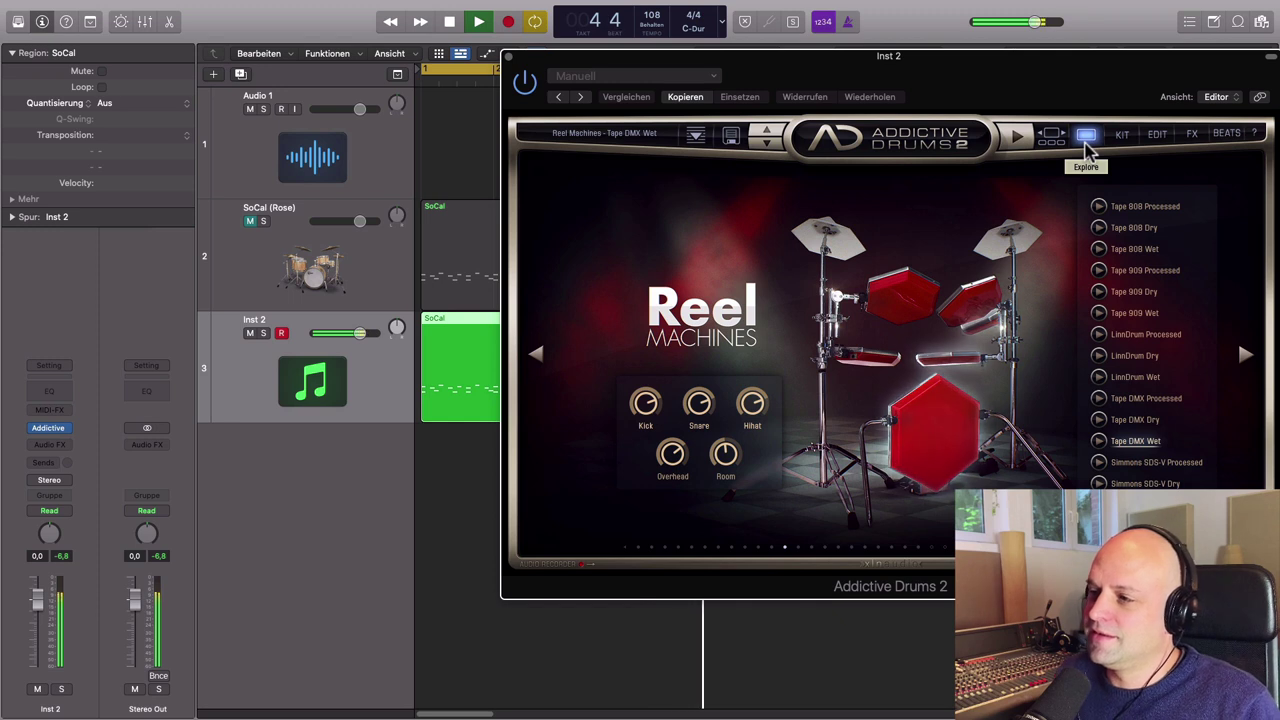
key("space")
left_click(508, 57)
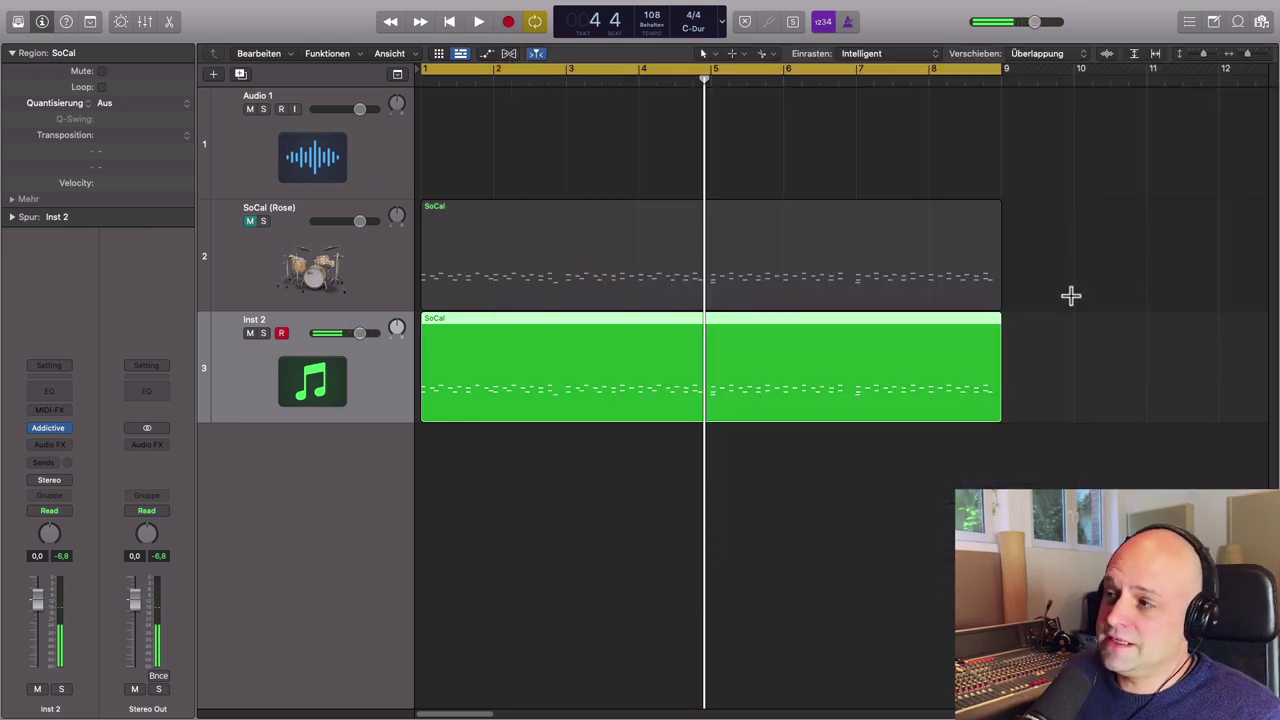
- Add the Apple Loop Trip Hop Too Fat Beat 01 as a new Drum Machine Designer track below Inst 2
left_click(1239, 21)
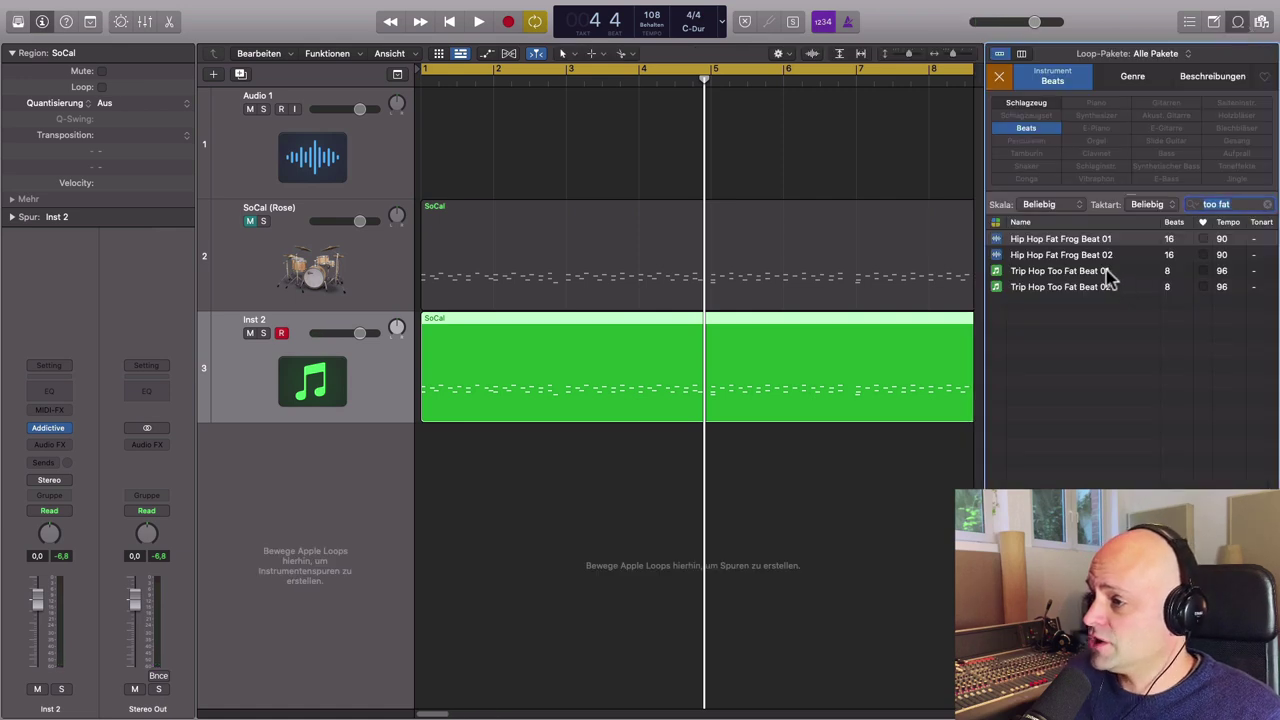
left_click(999, 271)
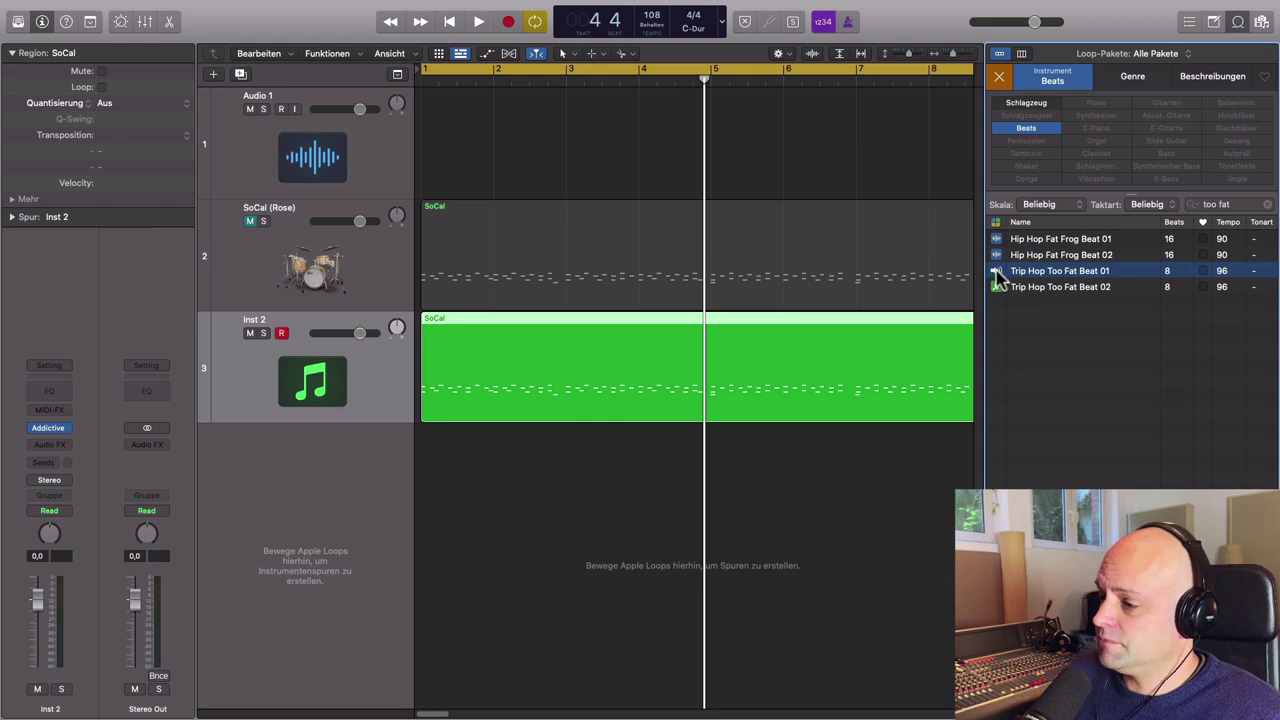
left_click(1010, 271)
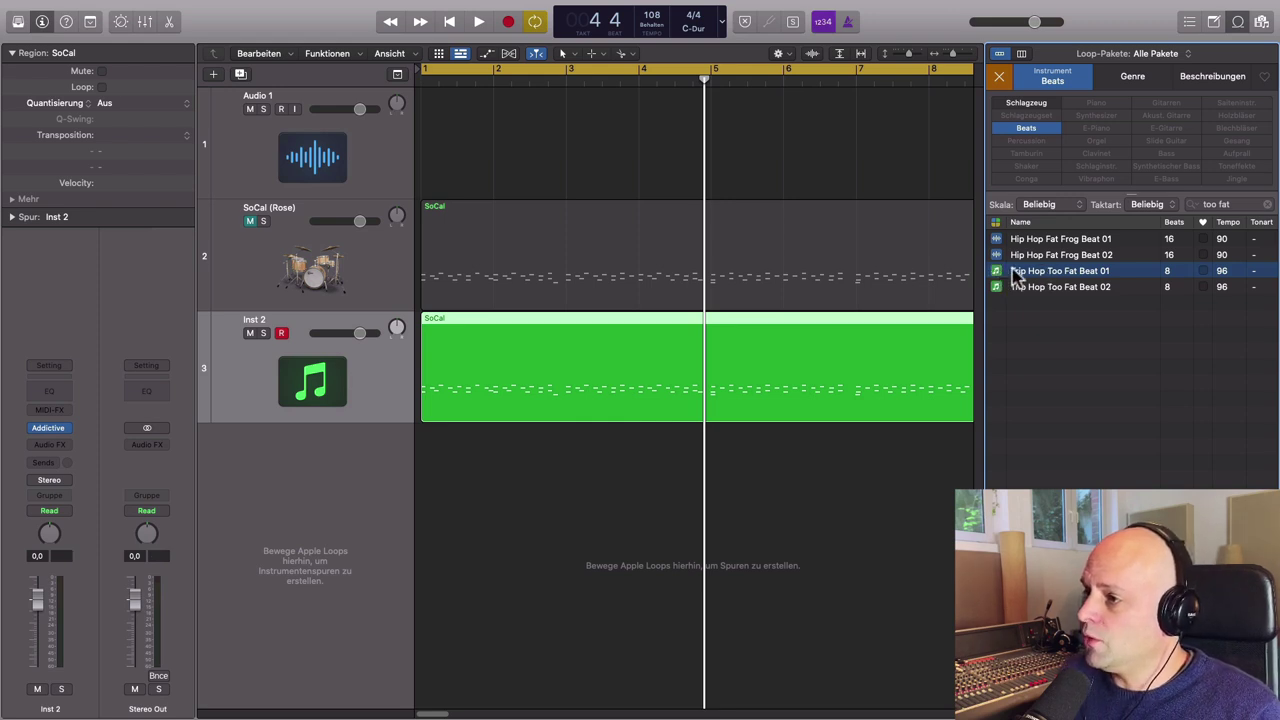
left_click_drag(1095, 278, 318, 497)
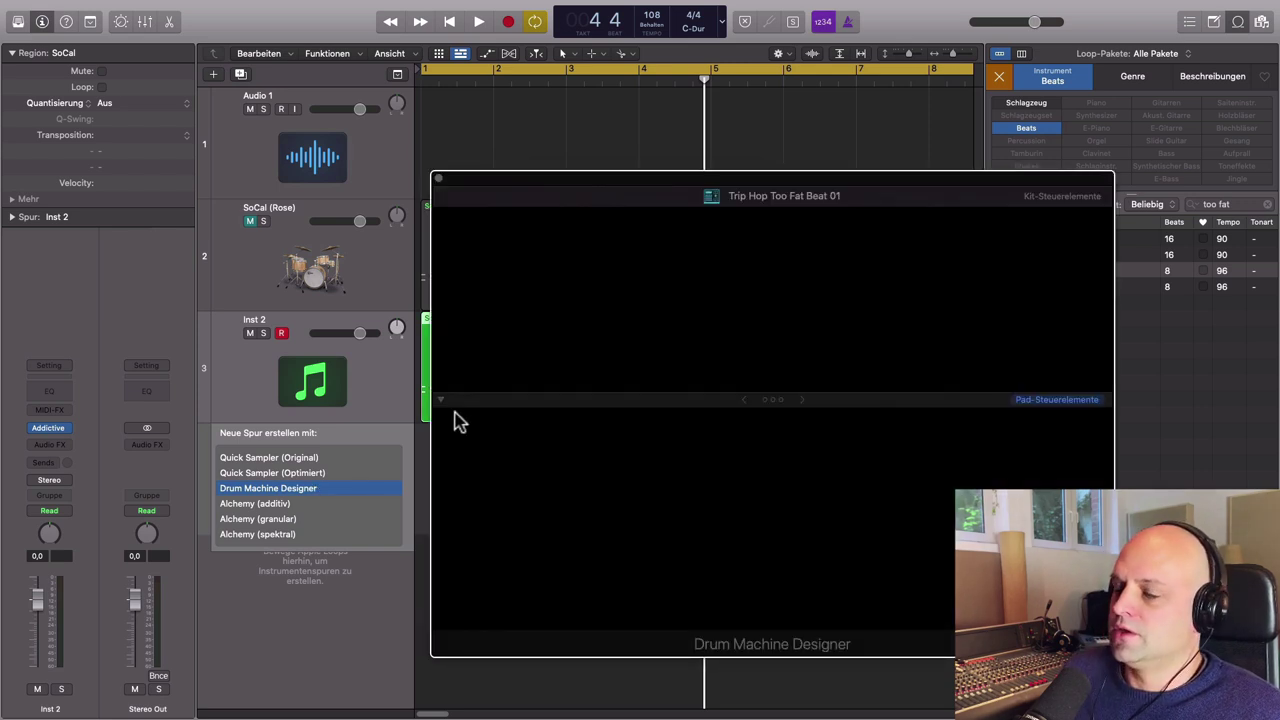
left_click(438, 179)
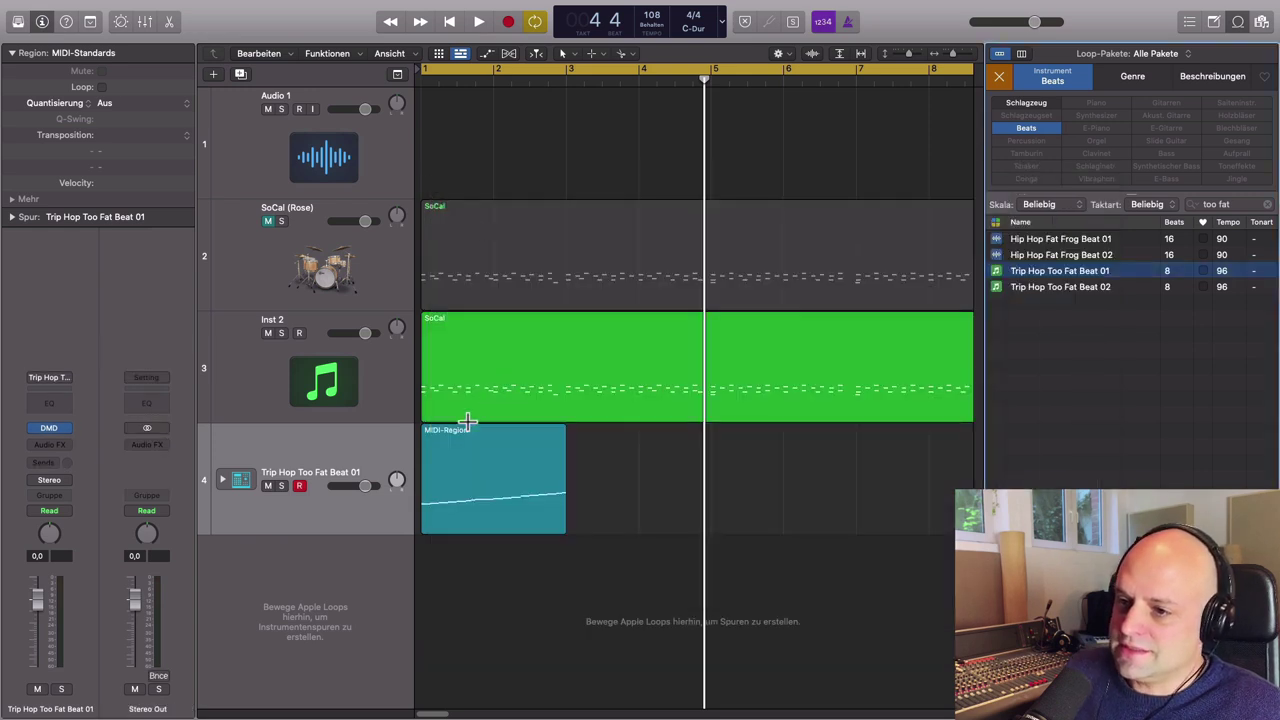
- Replace the MIDI region on the Trip Hop Too Fat Beat 01 track with the drummer track's SoCal region and mute Inst 2
left_click(470, 460)
key("Delete")
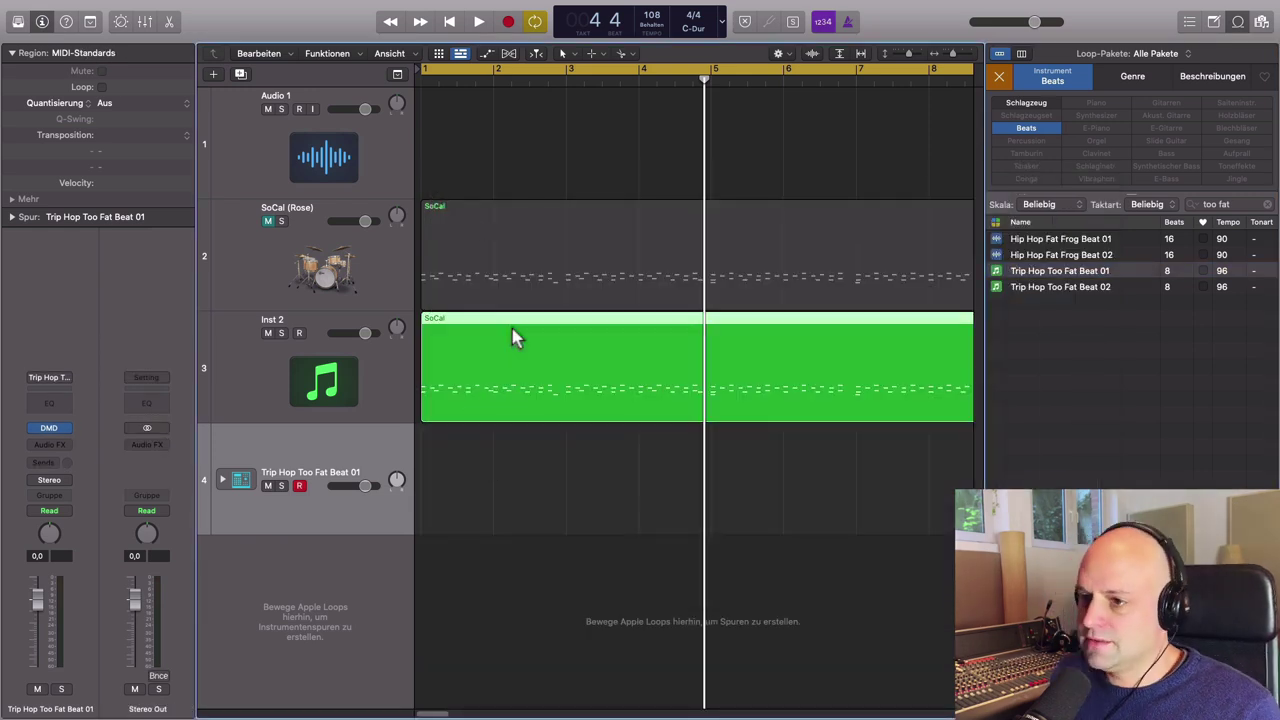
left_click(516, 338)
left_click(510, 230)
left_click_drag(516, 214, 494, 494)
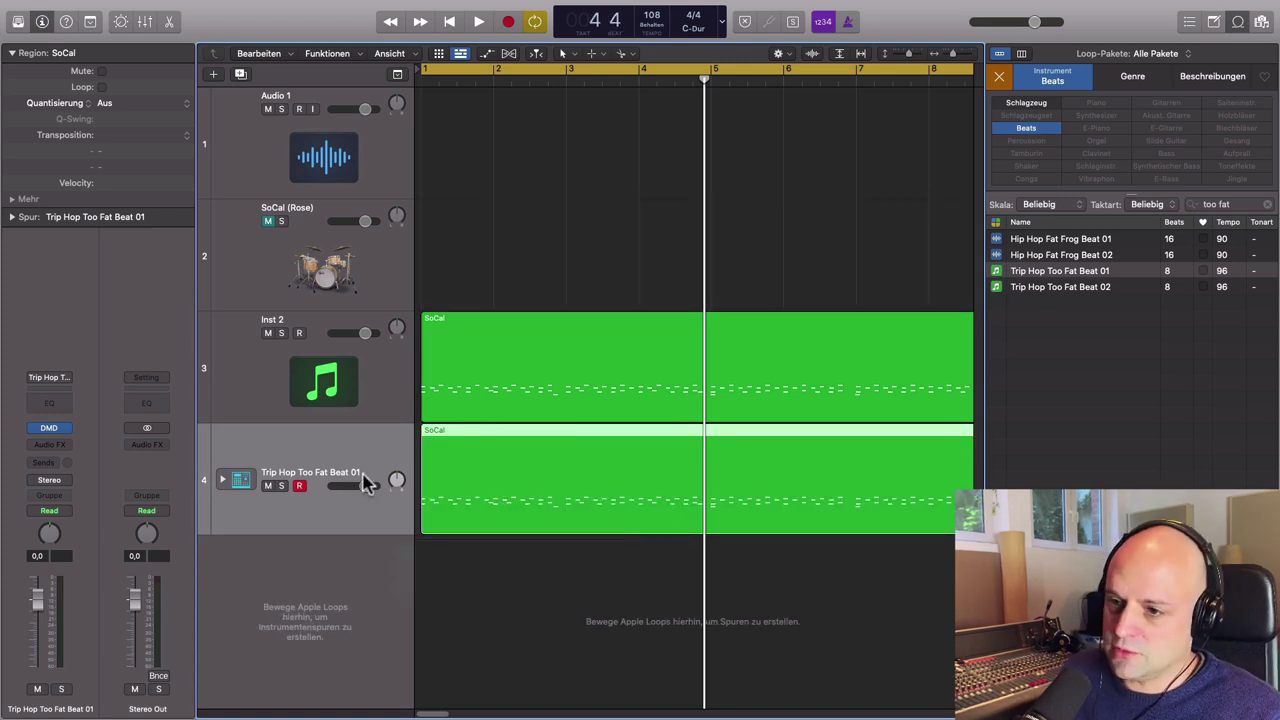
left_click(268, 334)
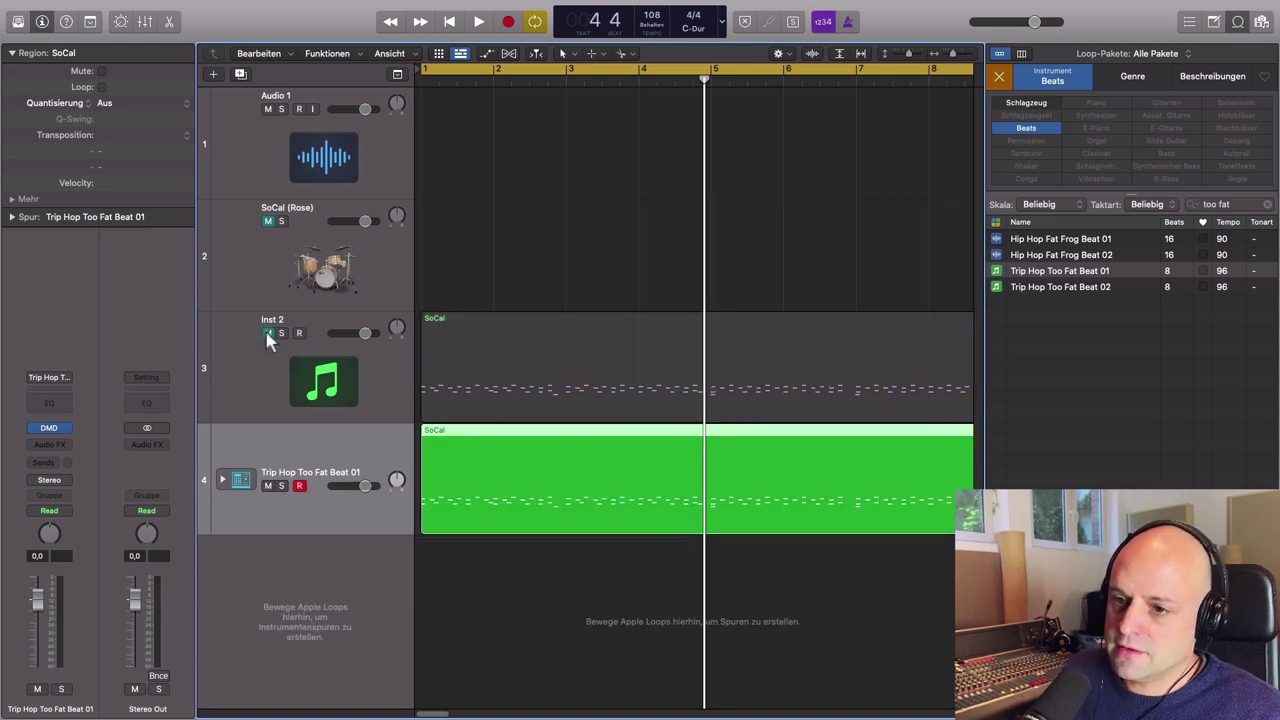
- Open the Trip Hop track's SoCal region in the Piano Roll, hide the loop browser and play the beat from bar 1
double_click(478, 437)
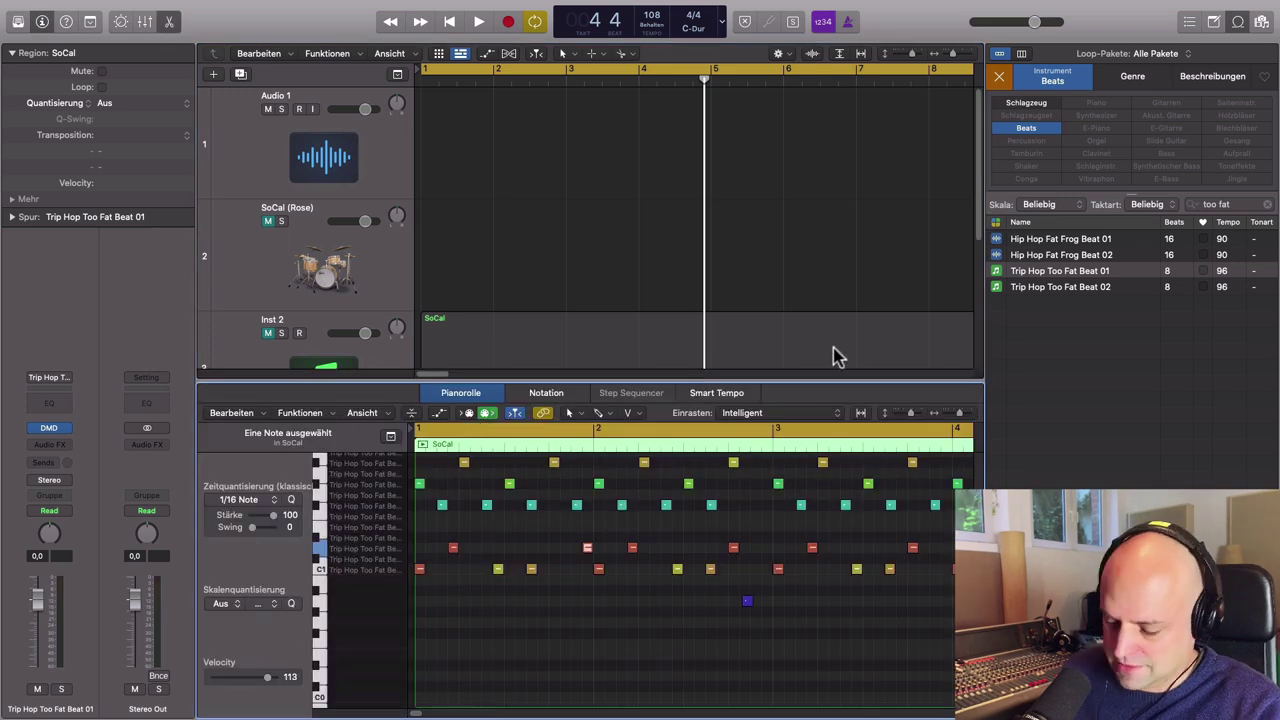
left_click(1238, 21)
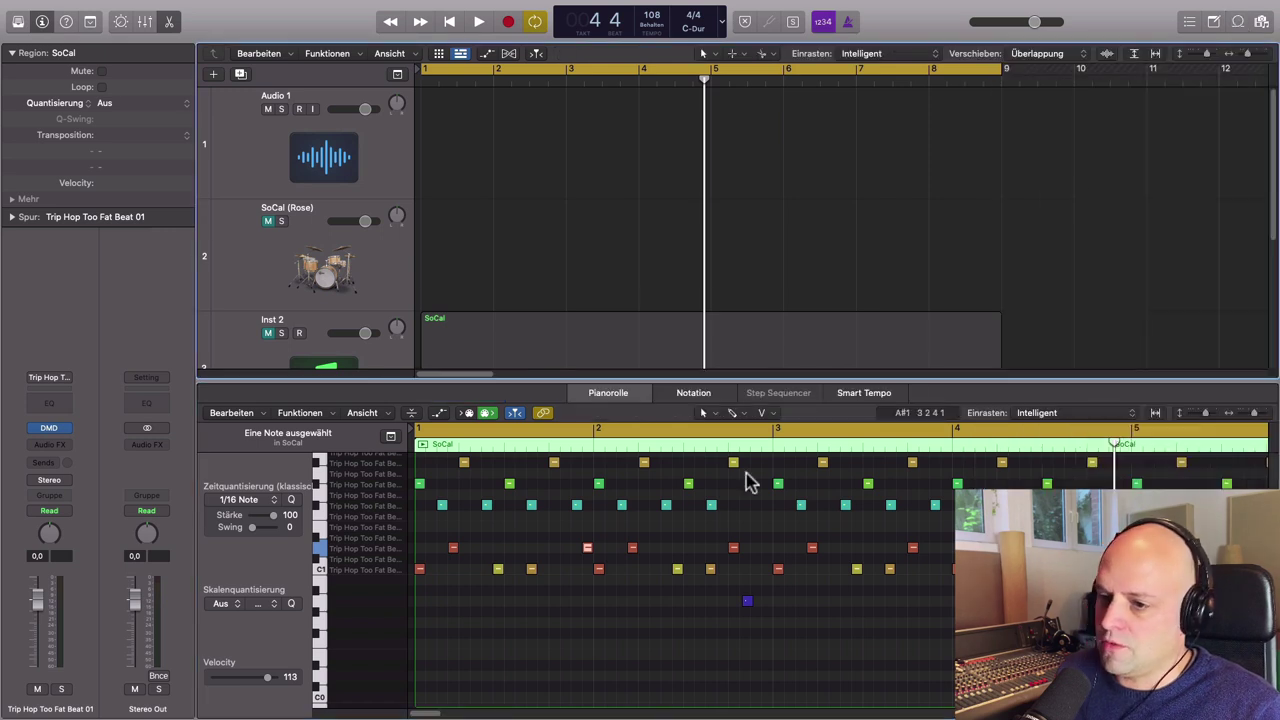
key("space")
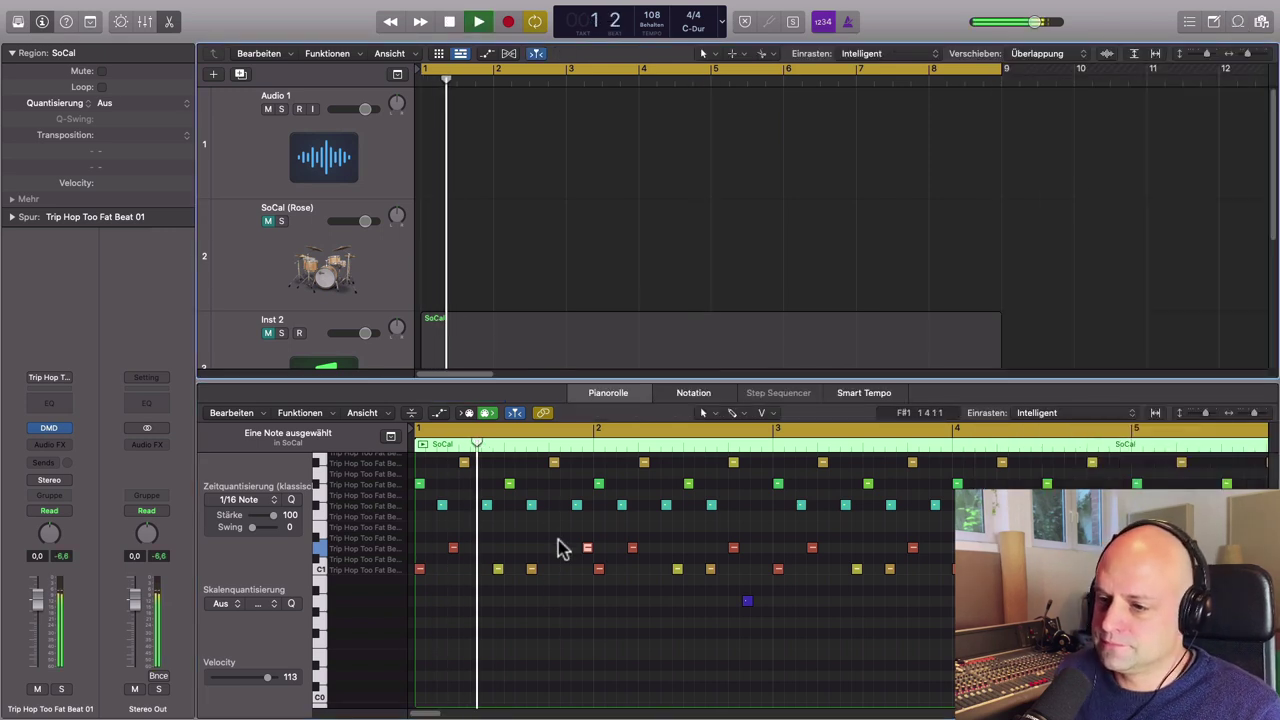
scroll(575, 650, "down", 1)
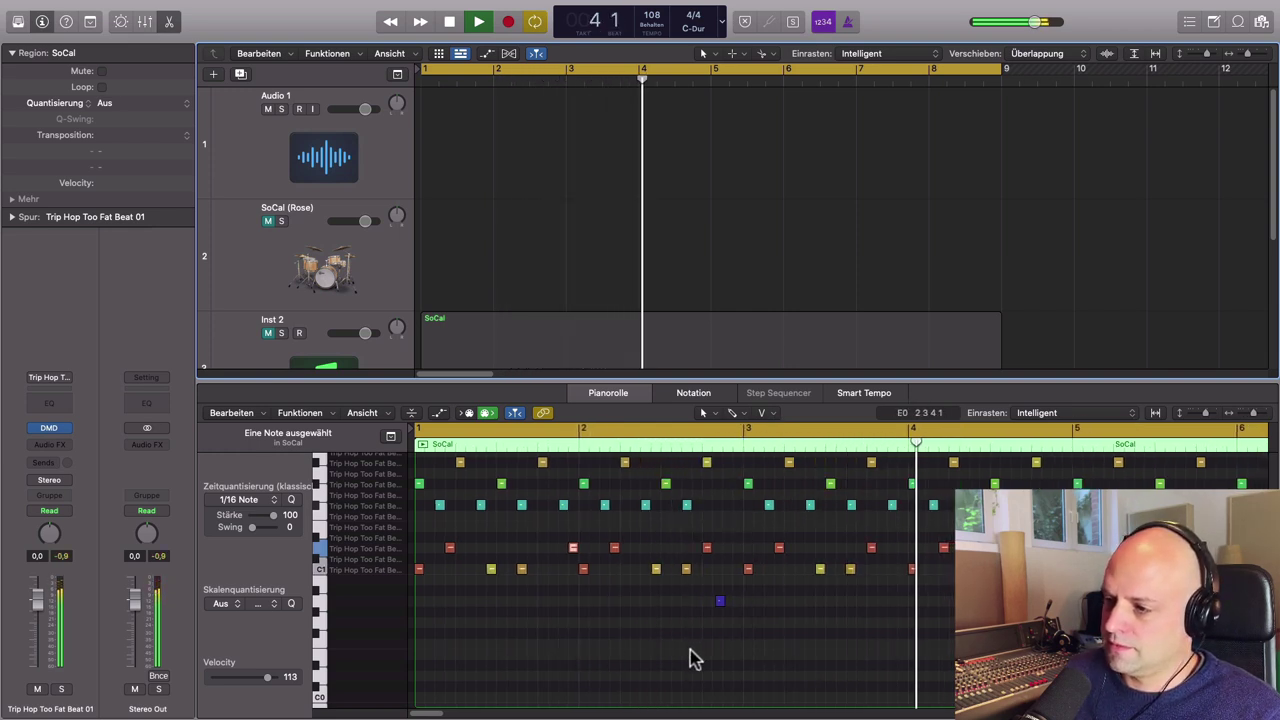
key("space")
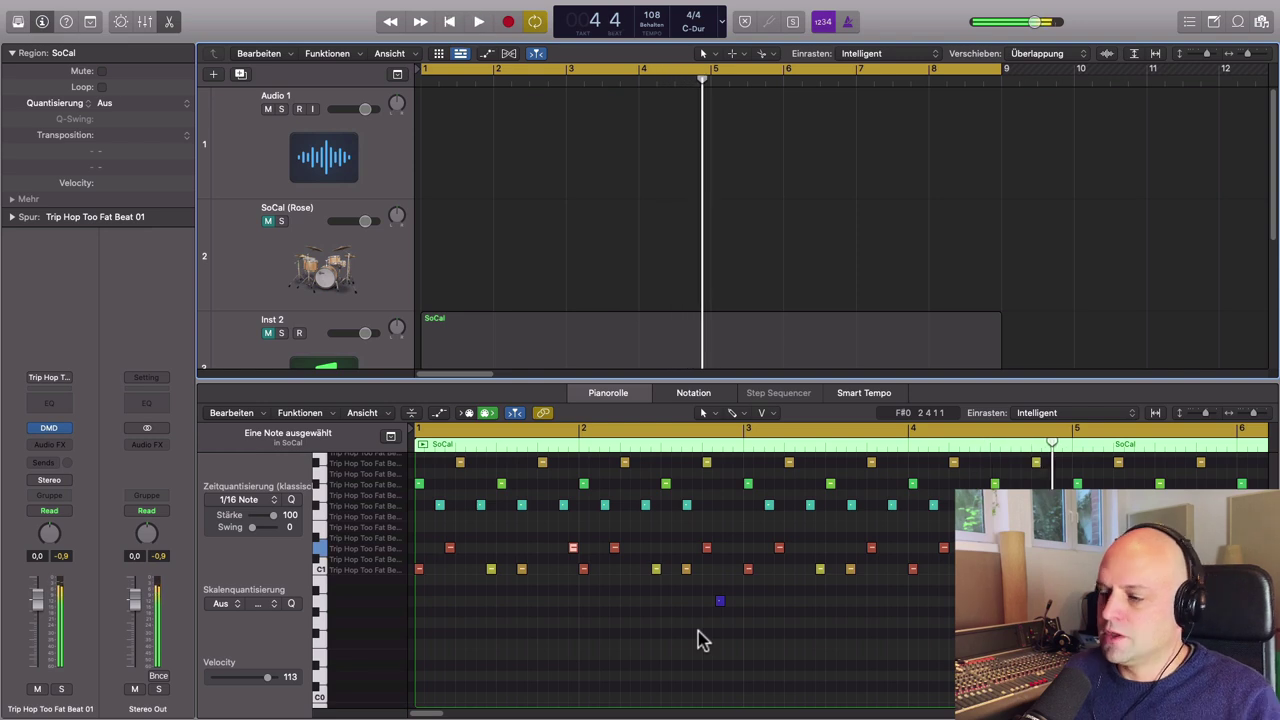
- Select all D1 snare notes of the Trip Hop track's region in the Piano Roll to check their pitch, and close the editor
left_click(614, 548)
left_click_drag(657, 381, 672, 670)
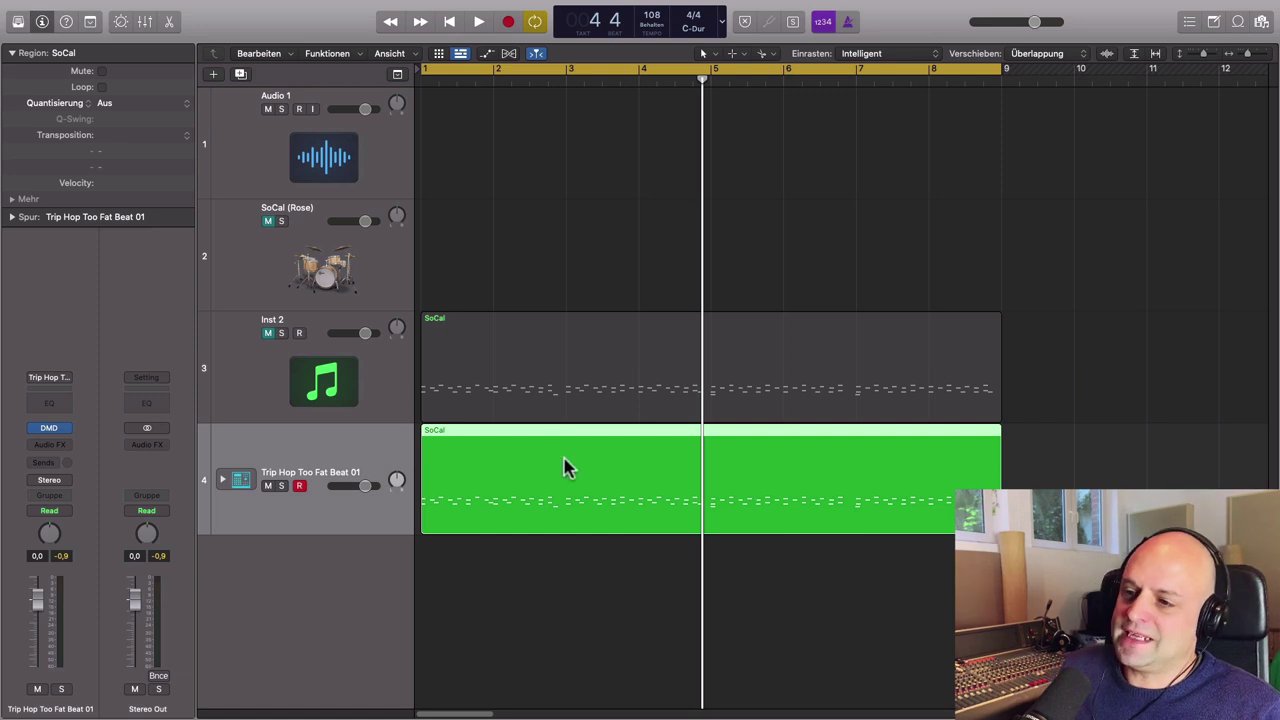
double_click(493, 437)
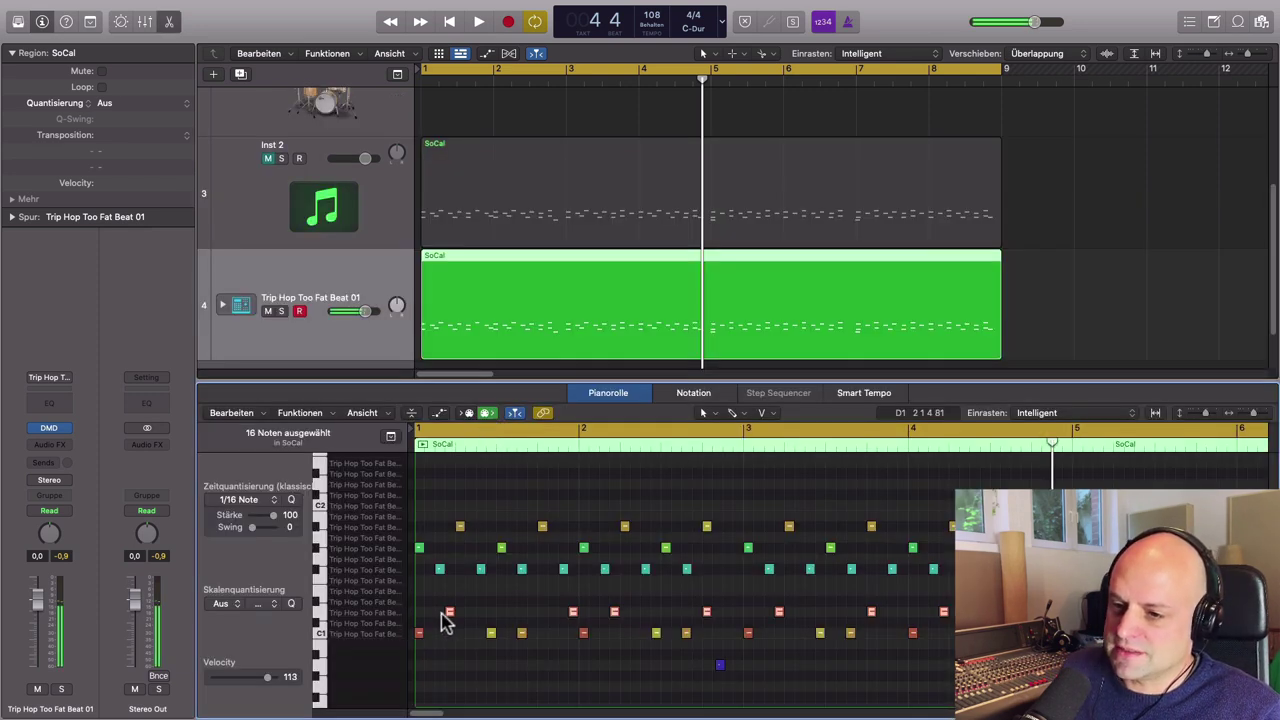
left_click_drag(449, 613, 449, 613)
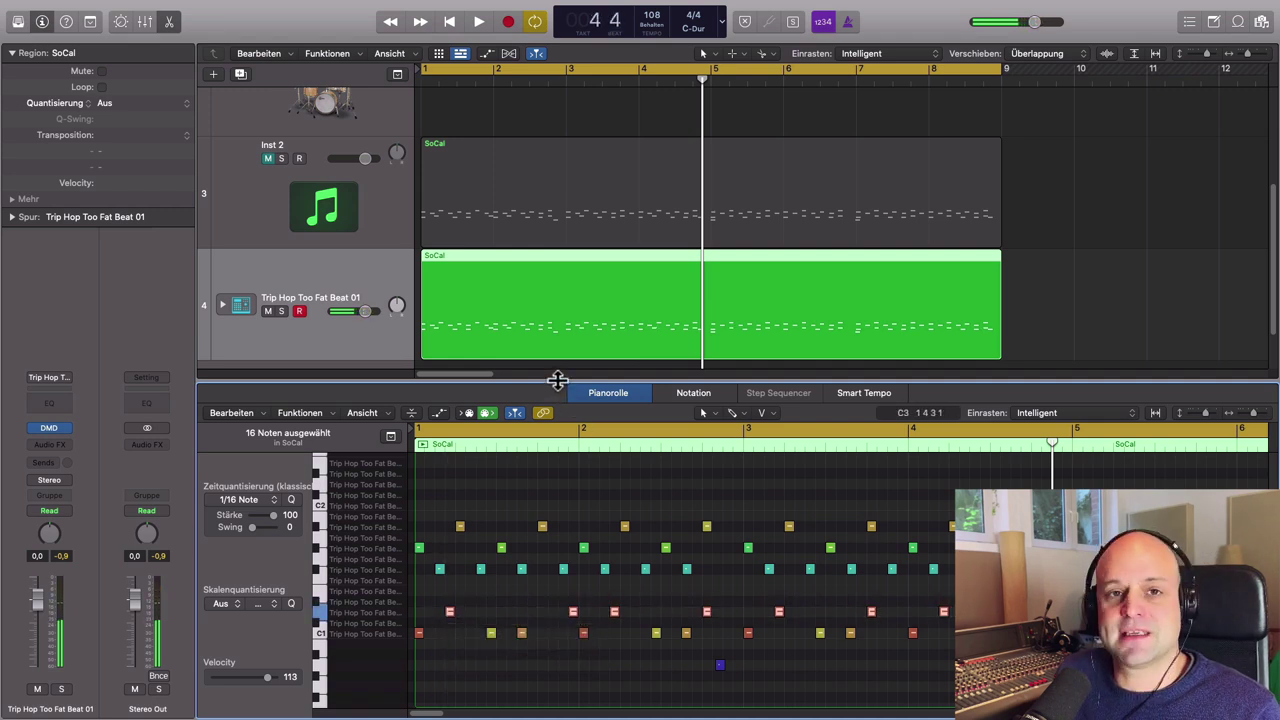
left_click_drag(555, 379, 560, 690)
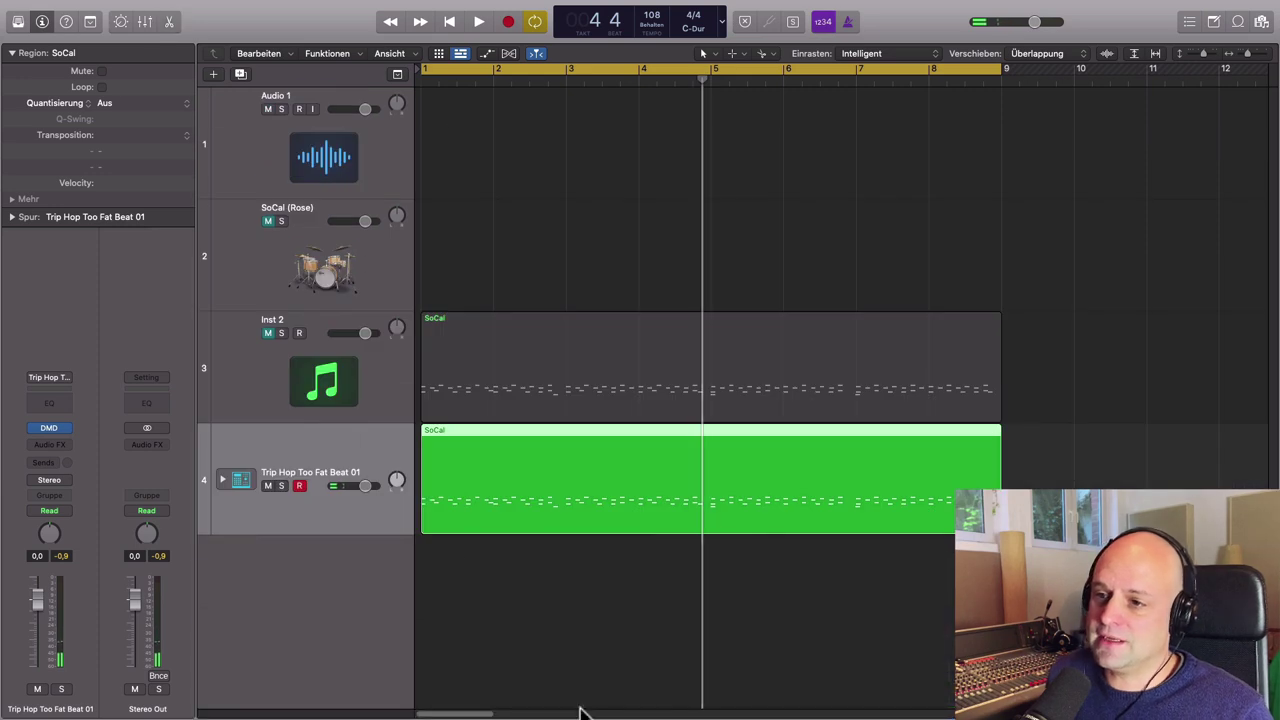
- Delete the Trip Hop Too Fat Beat 01, Inst 2 and Audio 1 tracks with their regions, keeping only SoCal (Rose)
key("Delete")
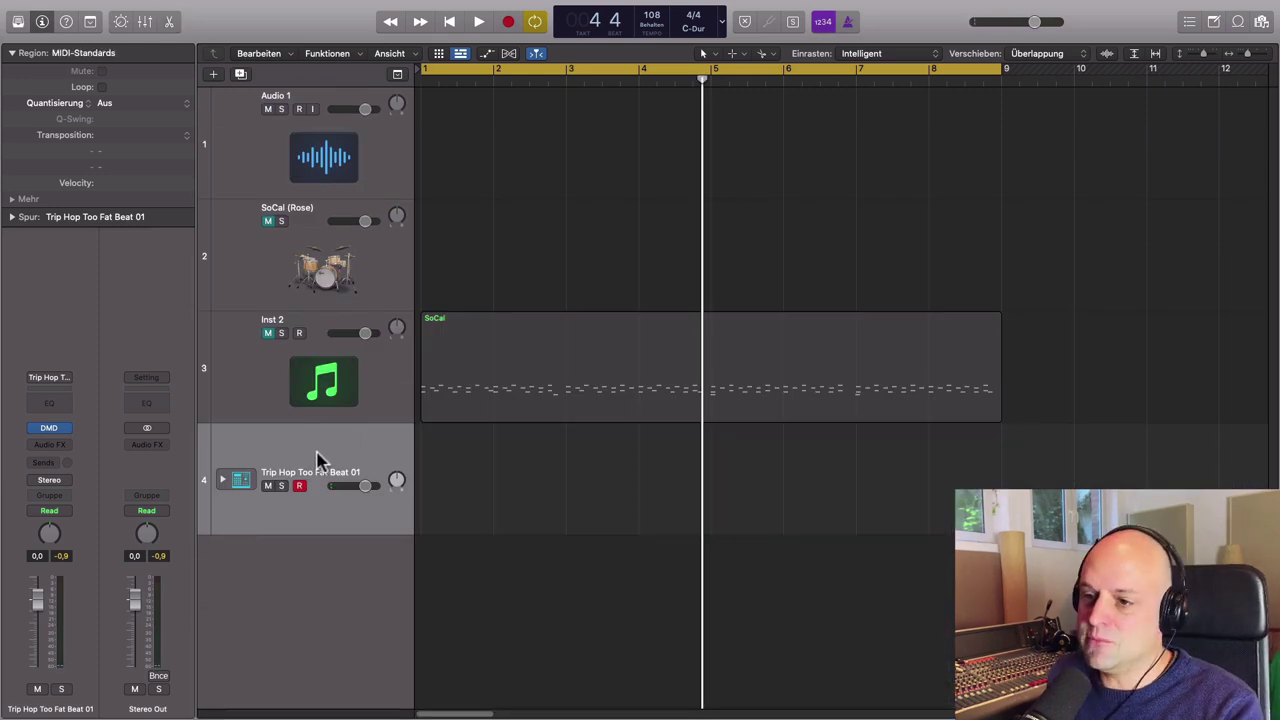
key("Delete")
key("Delete")
key("Delete")
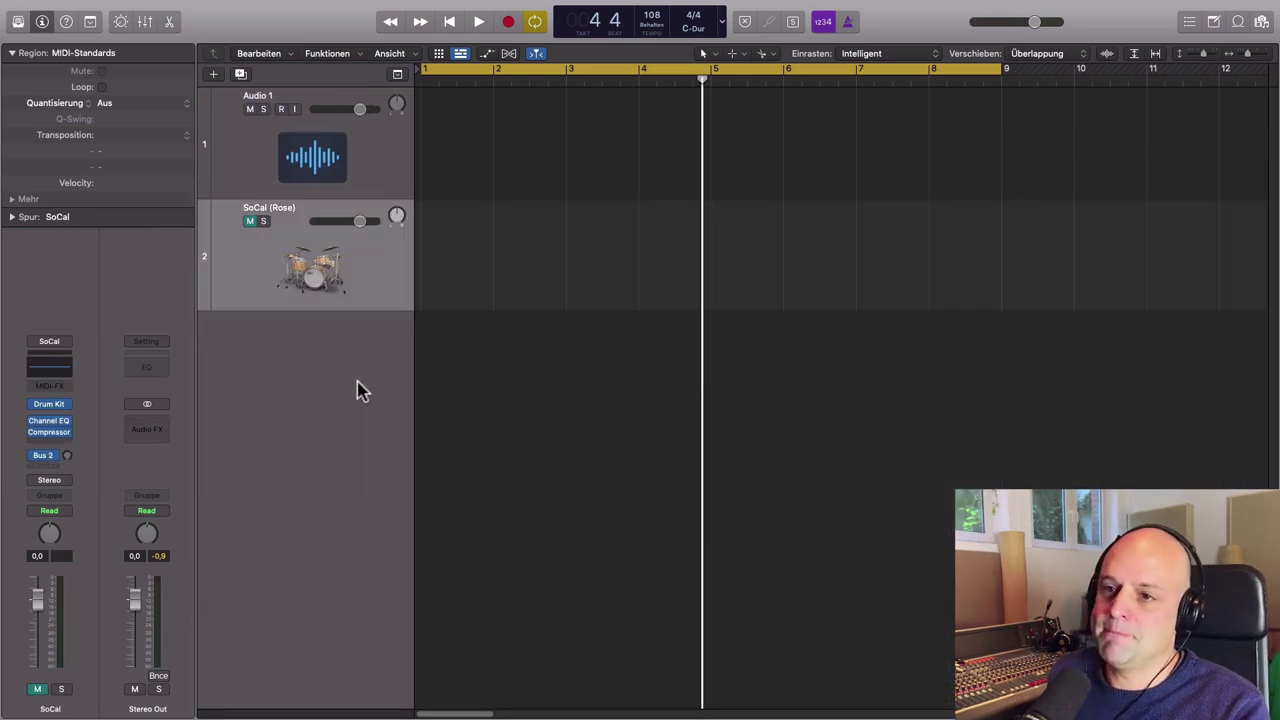
left_click(371, 172)
key("Delete")
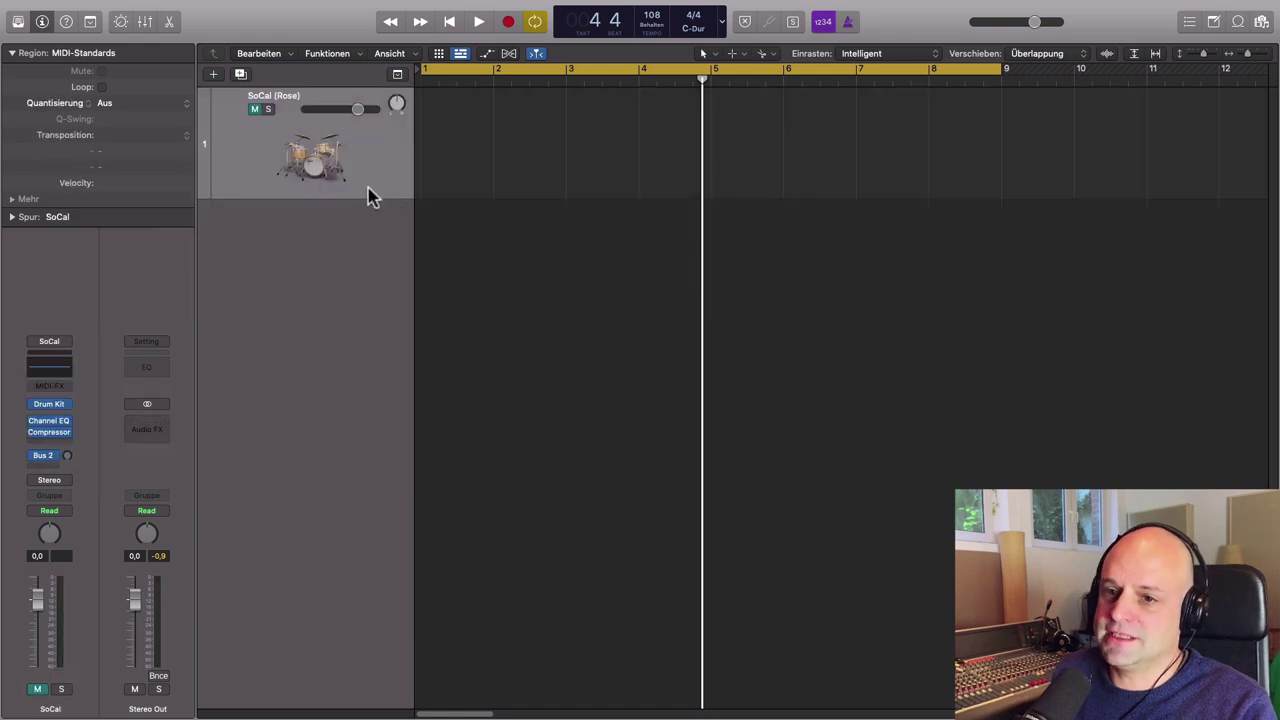
- Unmute the SoCal drummer track and load the SoCal+ patch from the library's Drum Kit Producer Kits
key("y")
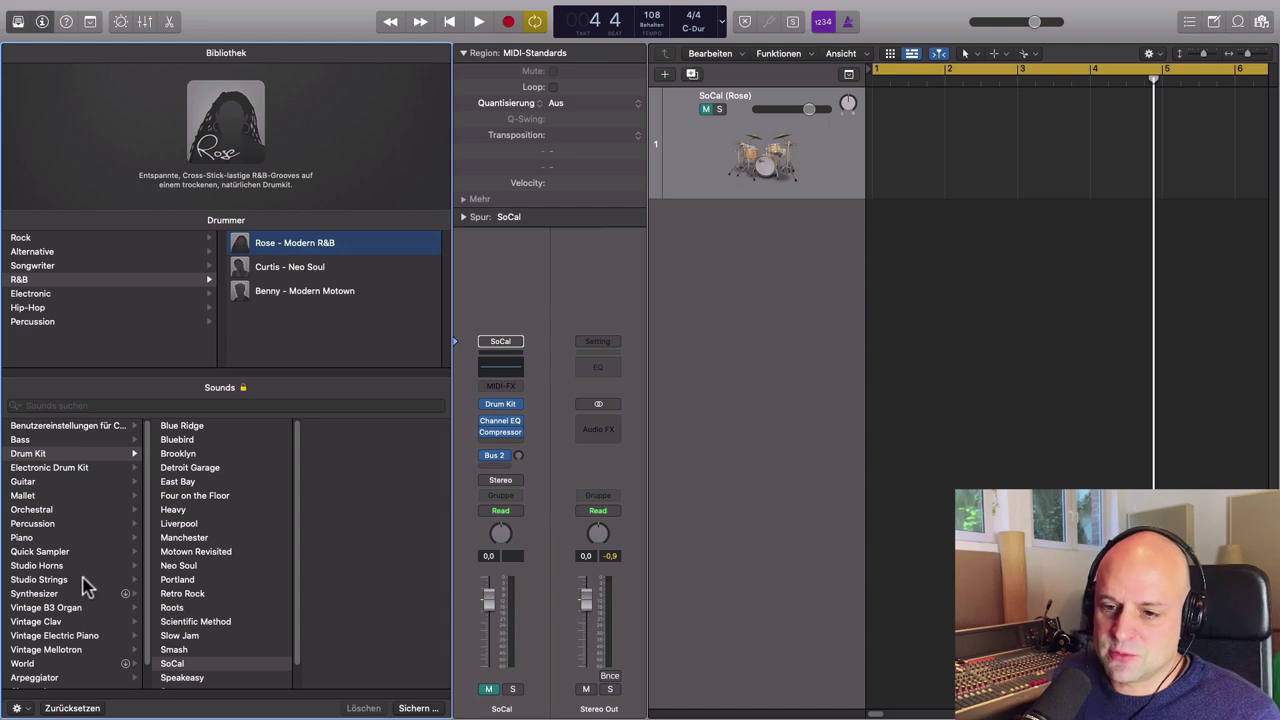
left_click(700, 122)
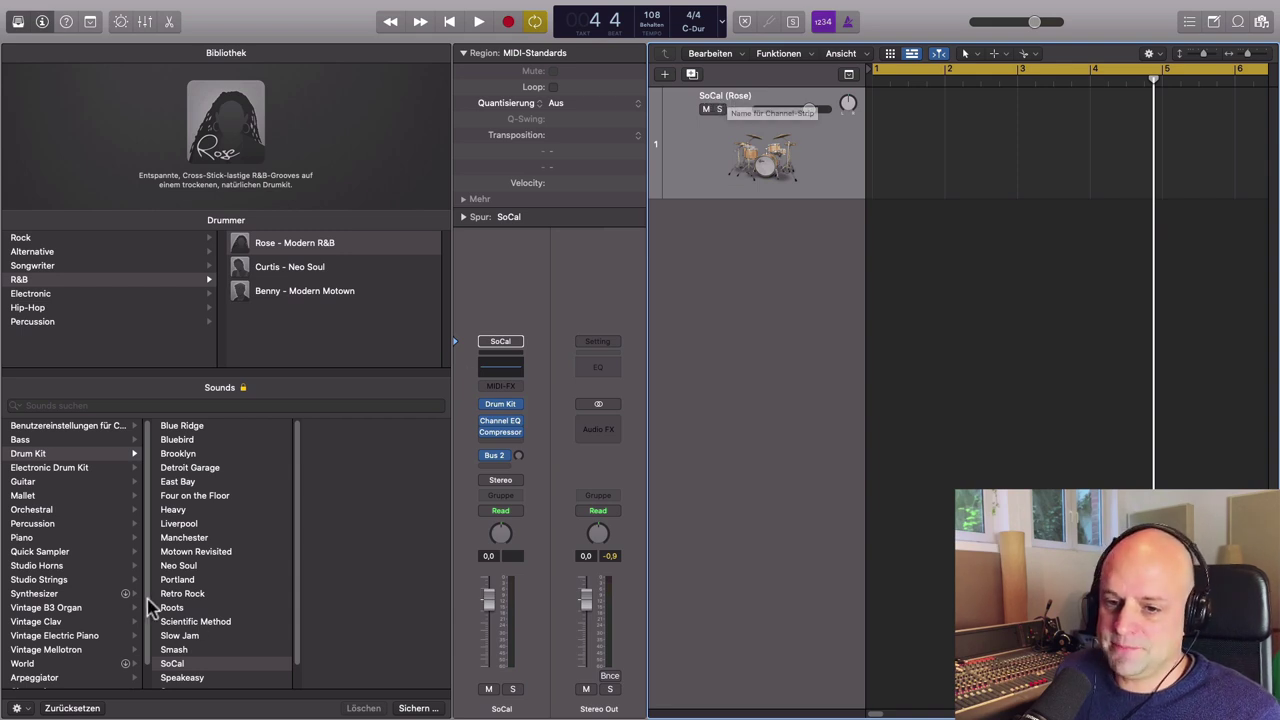
scroll(88, 615, "down", 2)
scroll(225, 630, "down", 2)
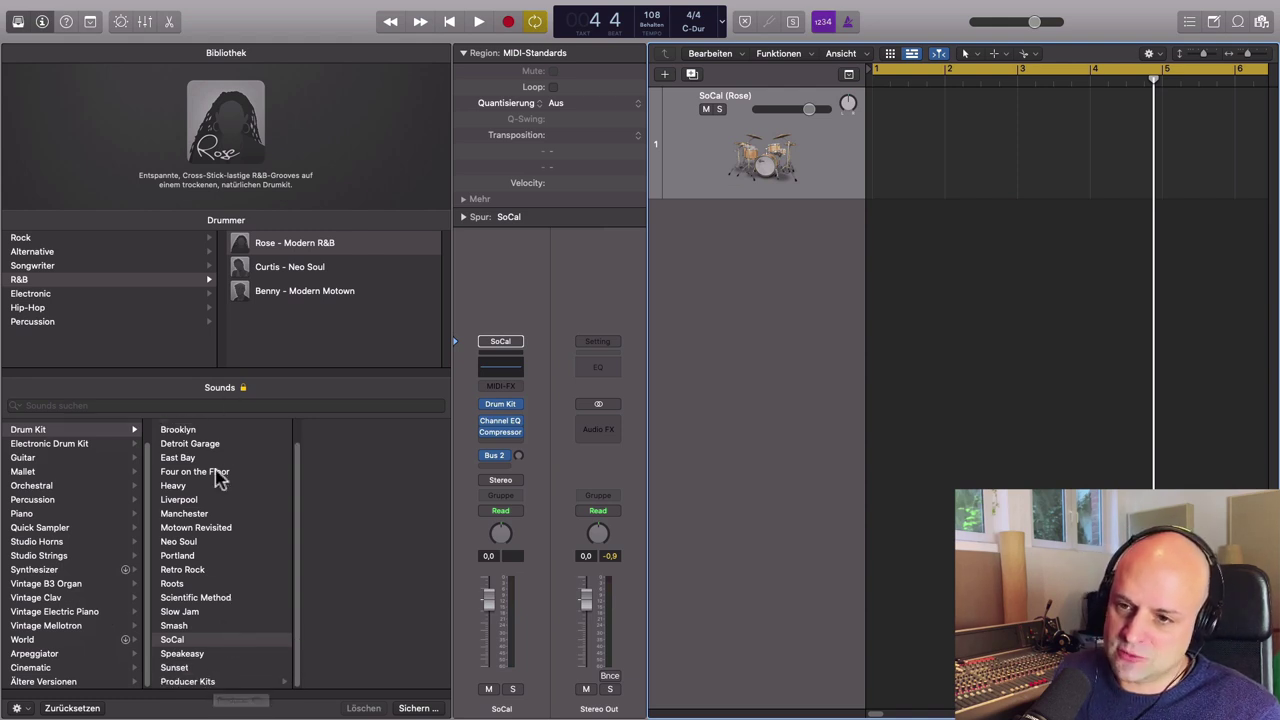
left_click(212, 681)
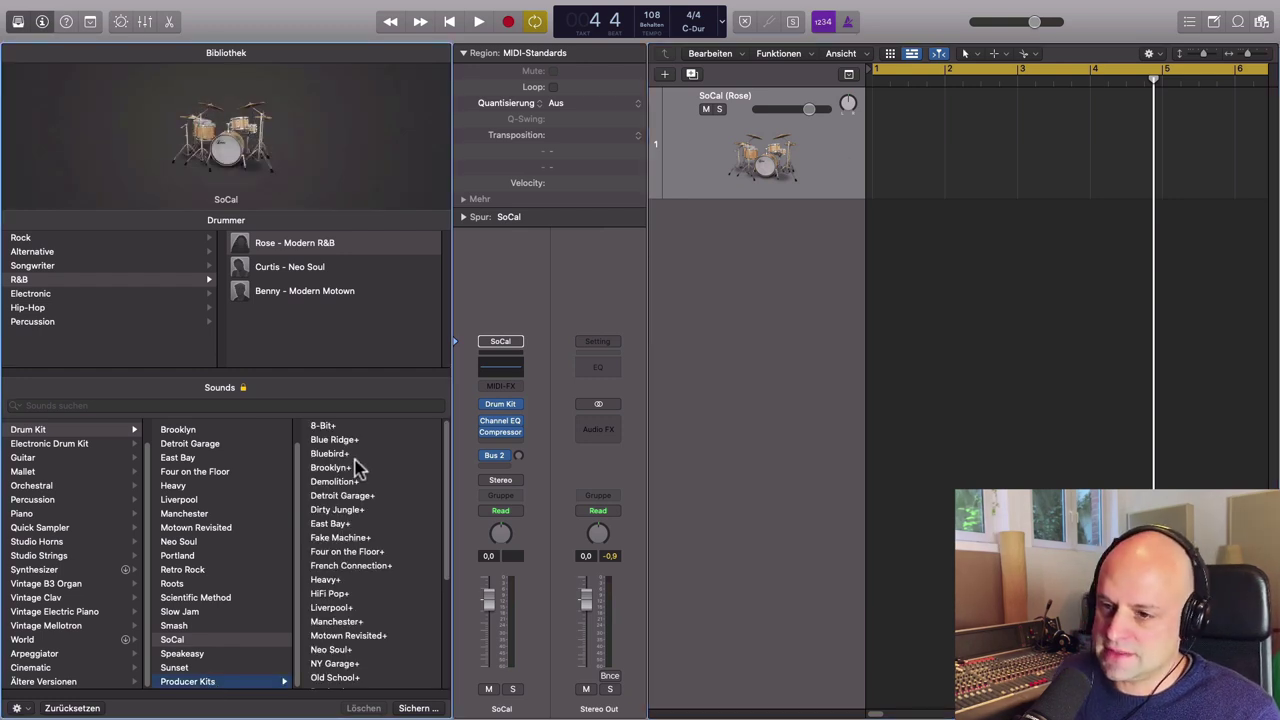
scroll(392, 635, "down", 5)
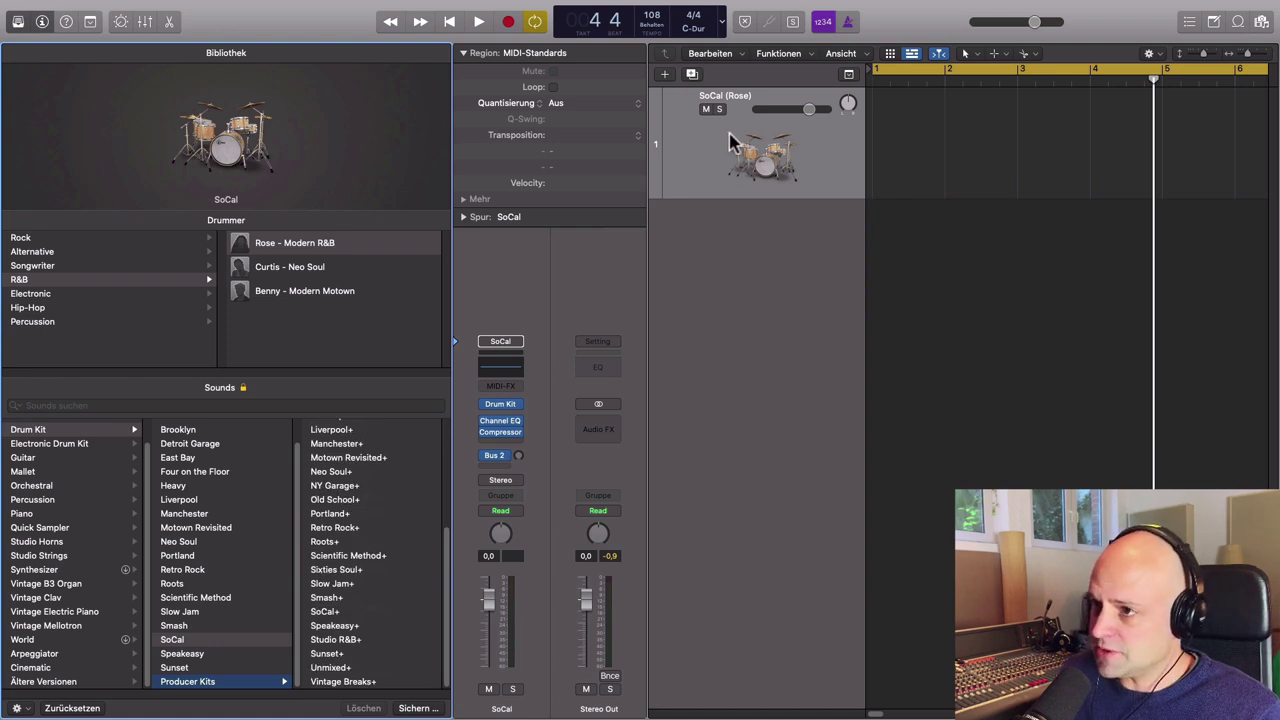
left_click(323, 614)
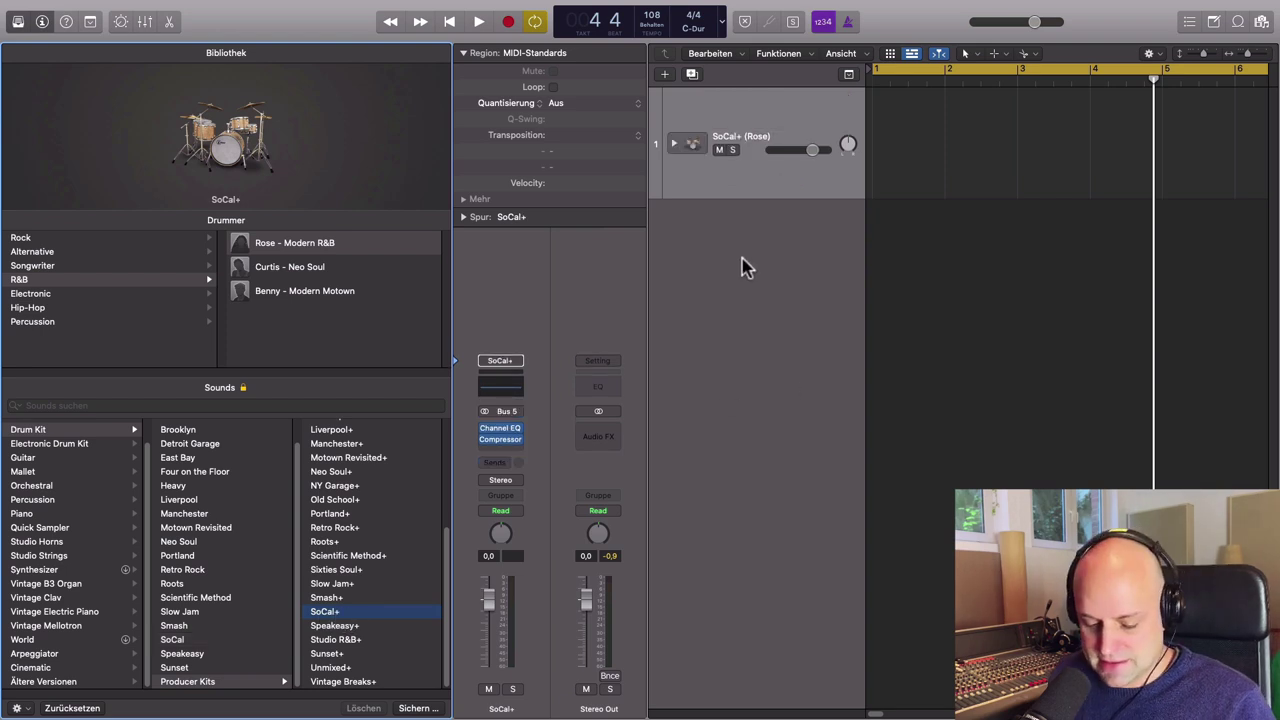
key("y")
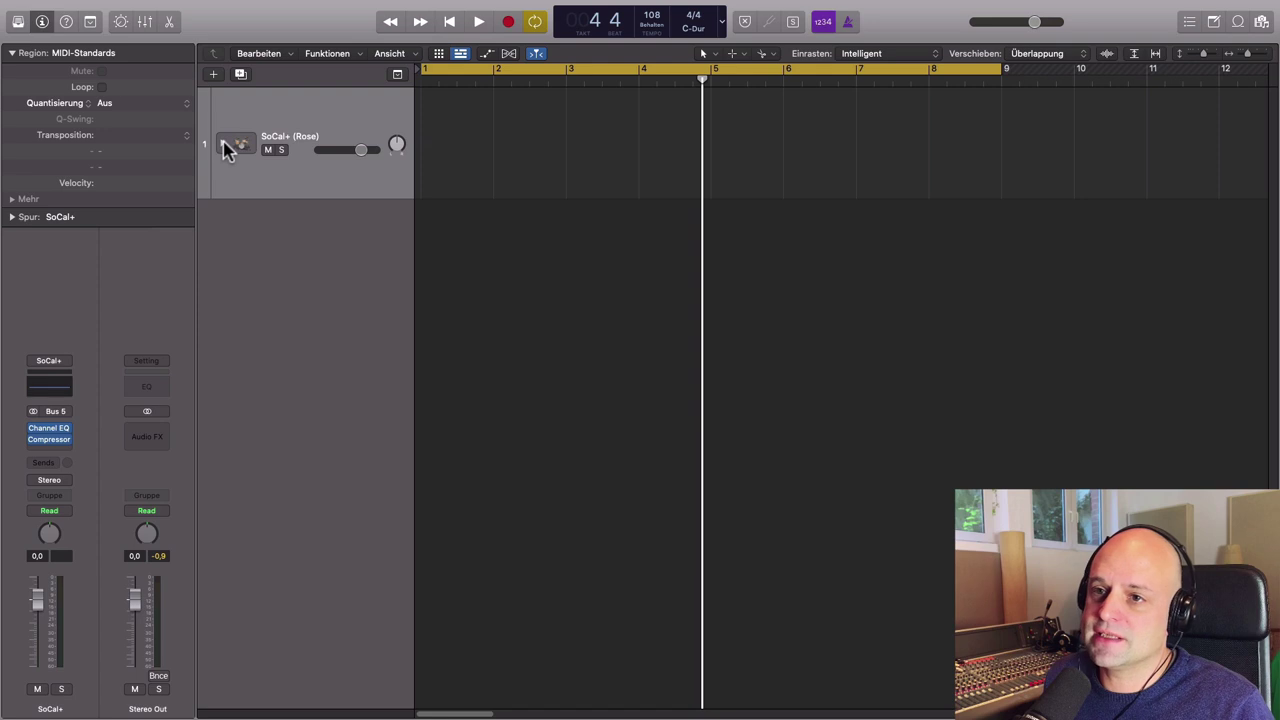
- Unfold the SoCal+ track stack so its individual drum microphone tracks are listed in the arrangement
left_click(224, 148)
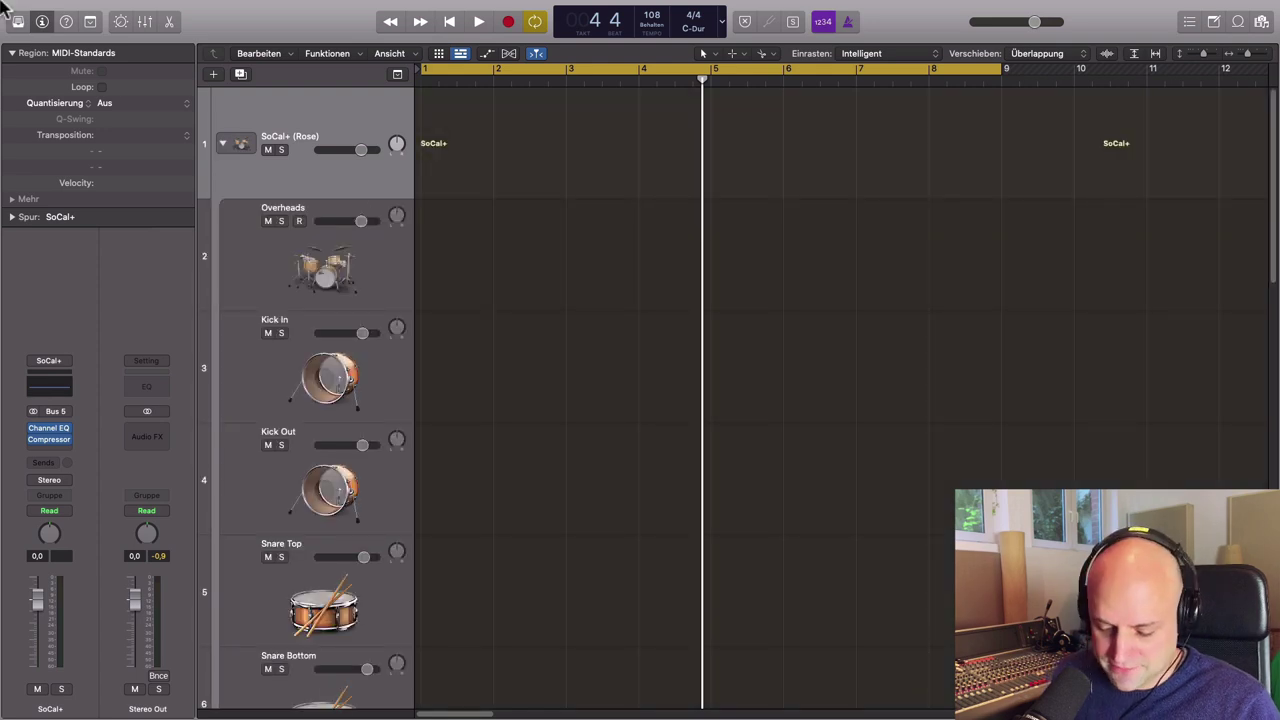
left_click(224, 146)
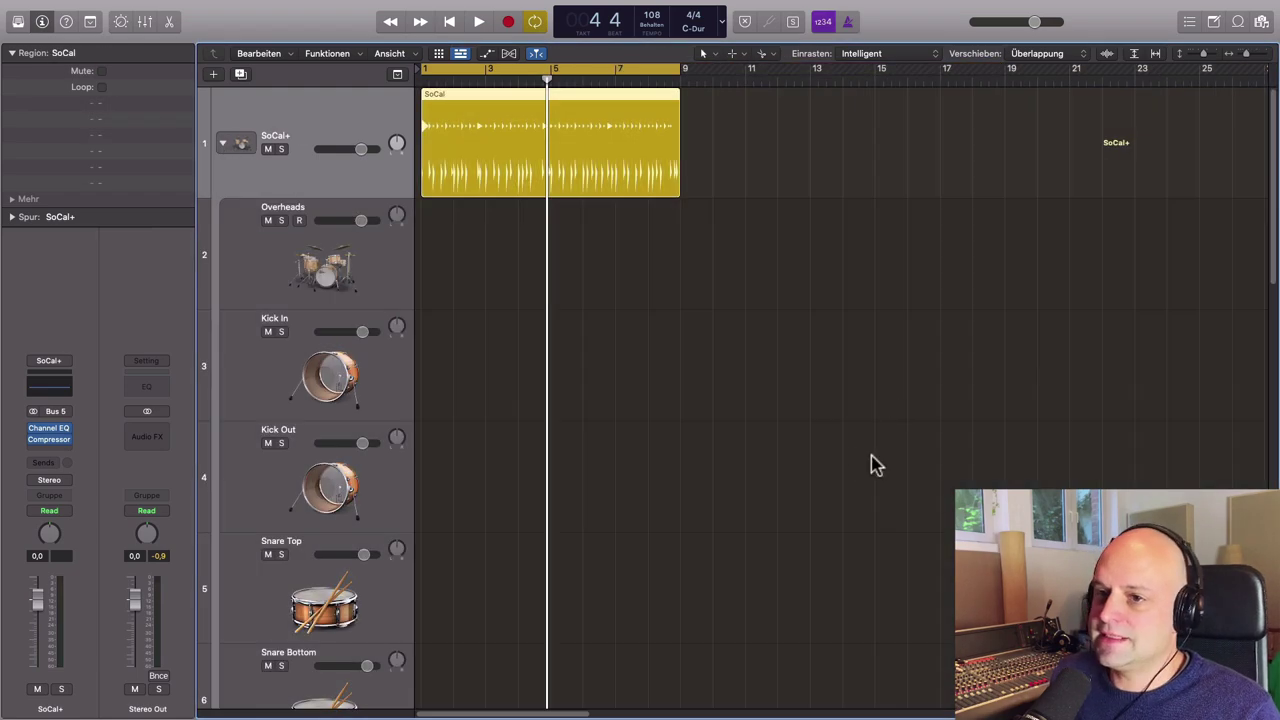
left_click(224, 146)
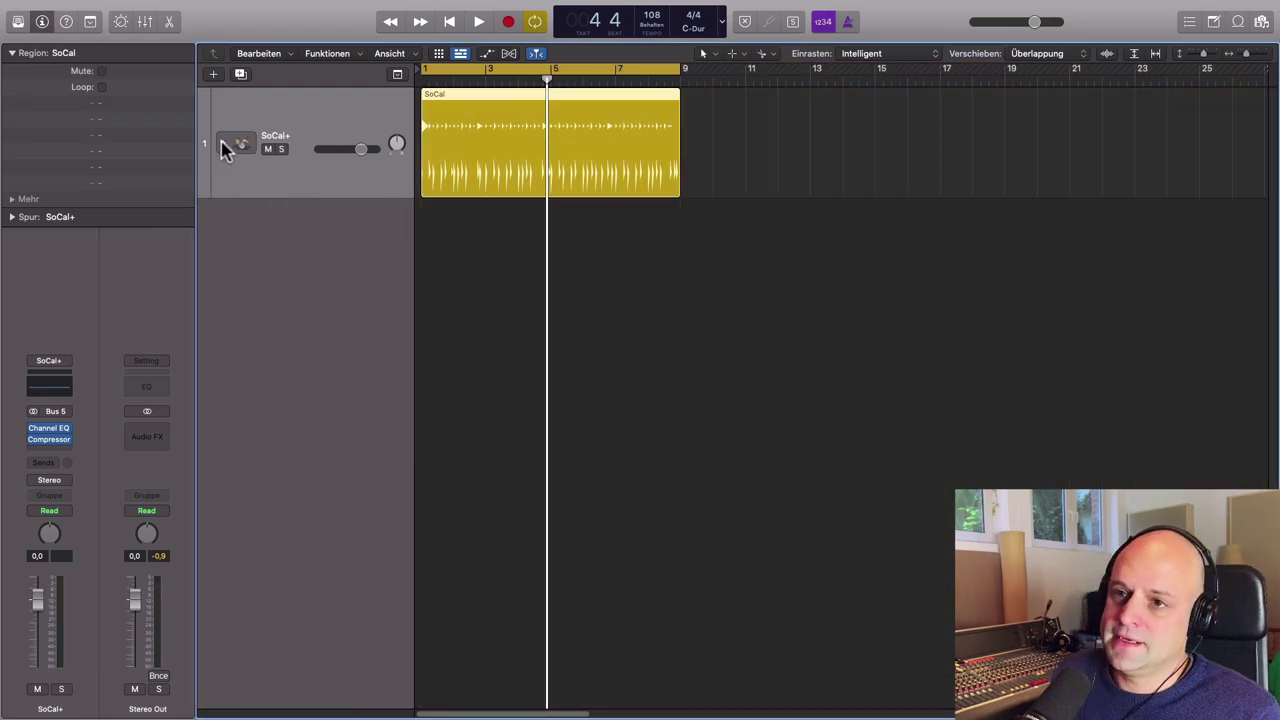
left_click(224, 146)
left_click(542, 445, "ctrl+alt")
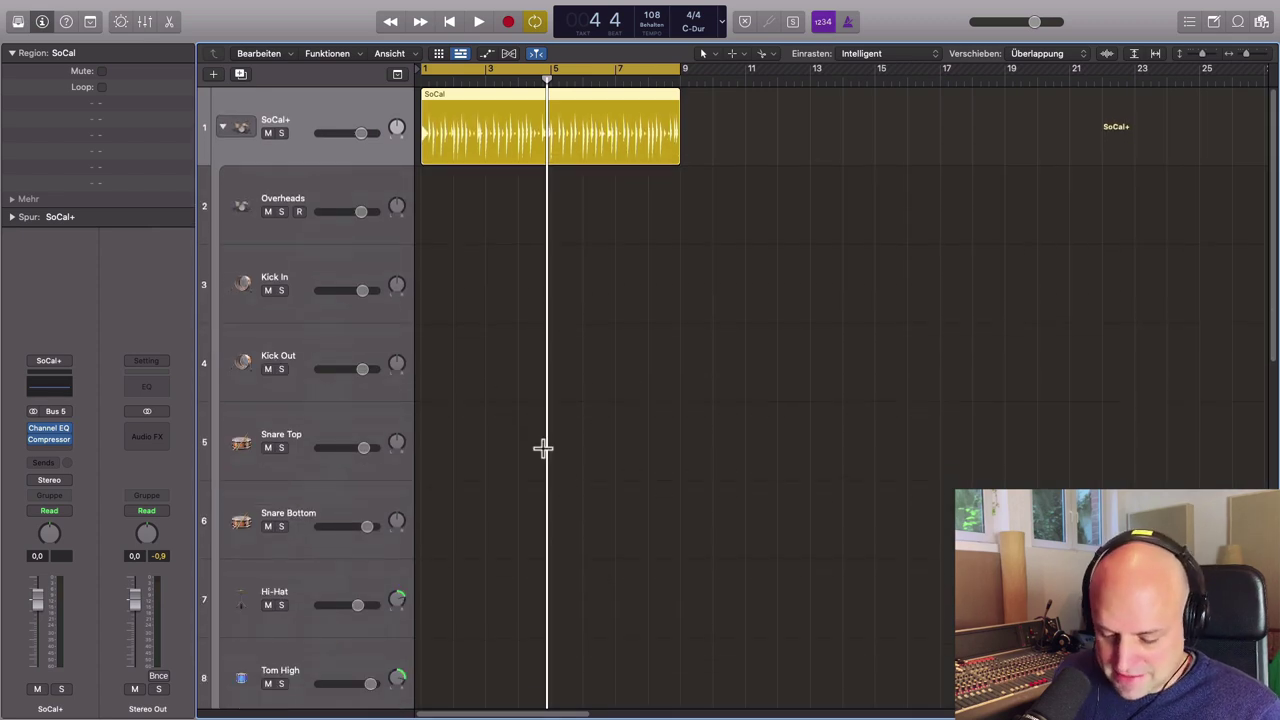
- Show the mixer, solo the Kick In track and play the SoCal+ beat from bar 1
key("x")
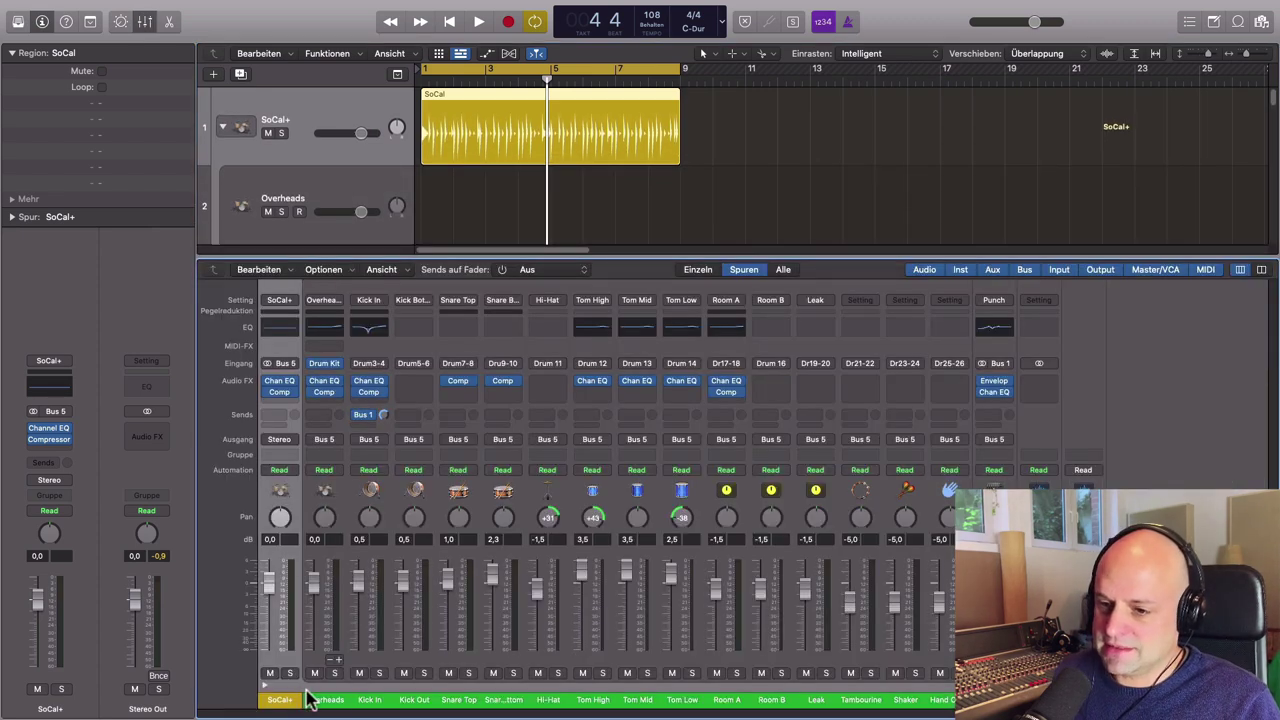
scroll(316, 211, "down", 2)
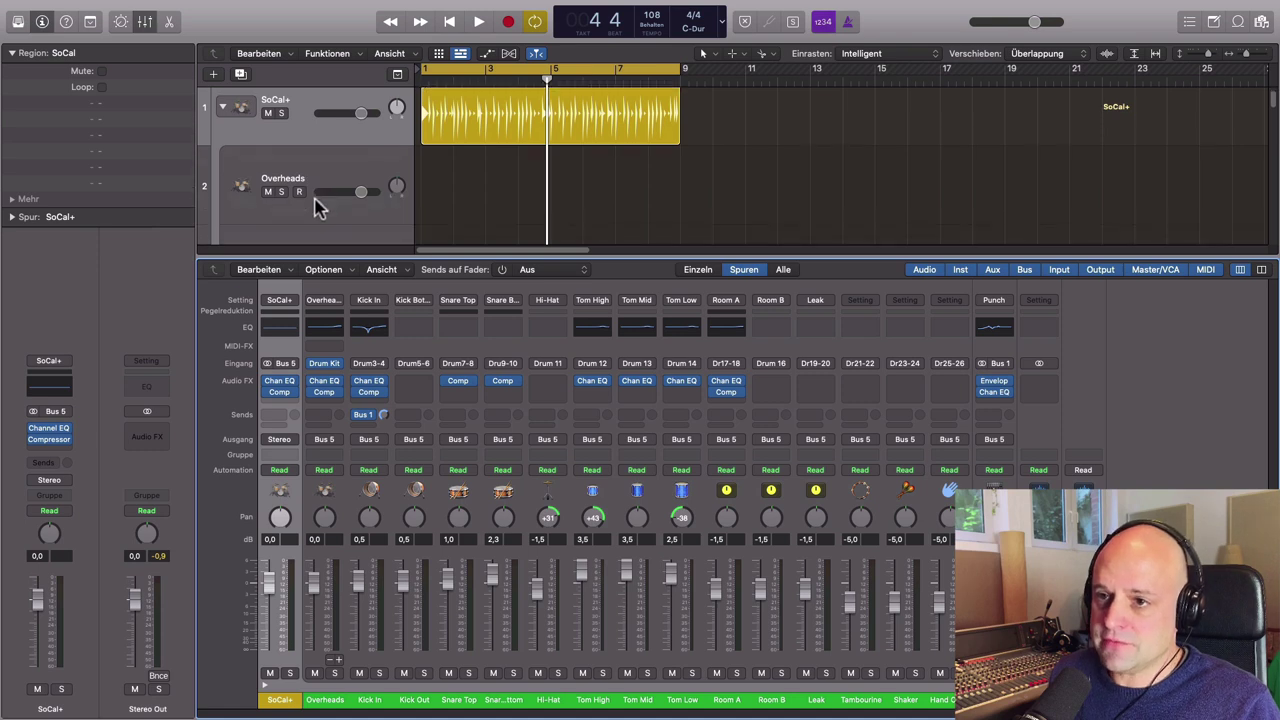
scroll(312, 222, "down", 3)
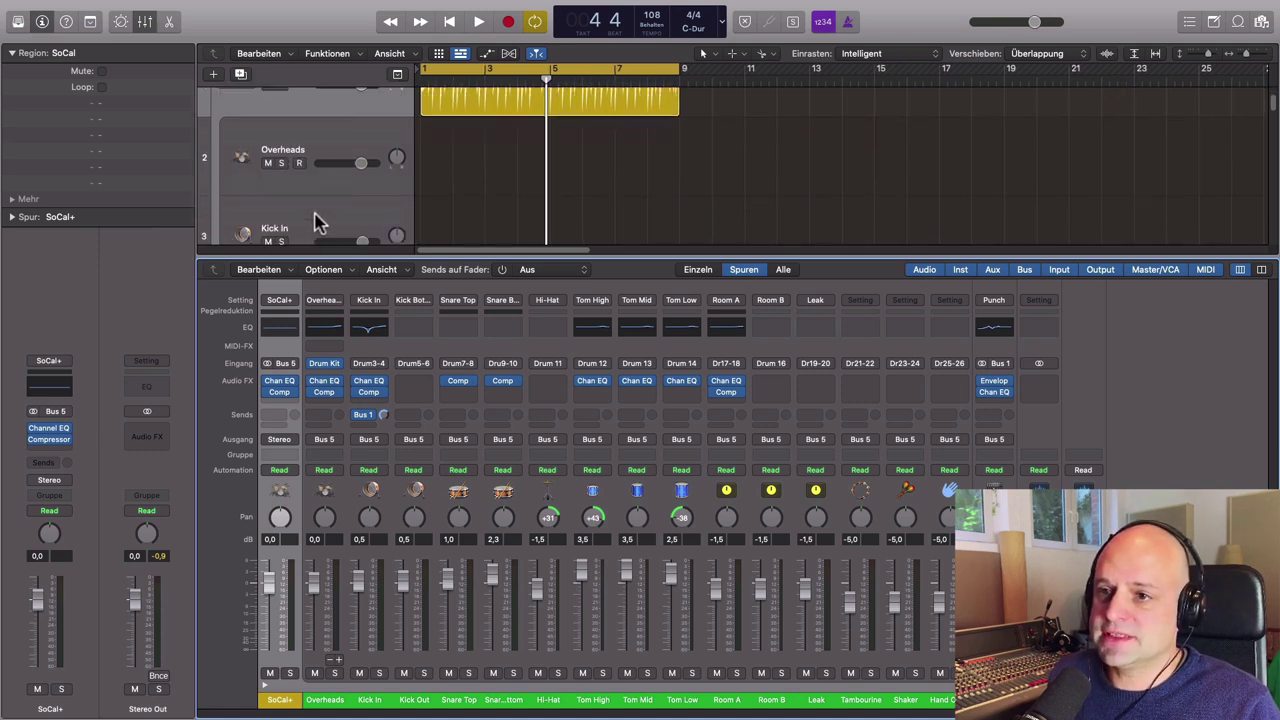
left_click(281, 194)
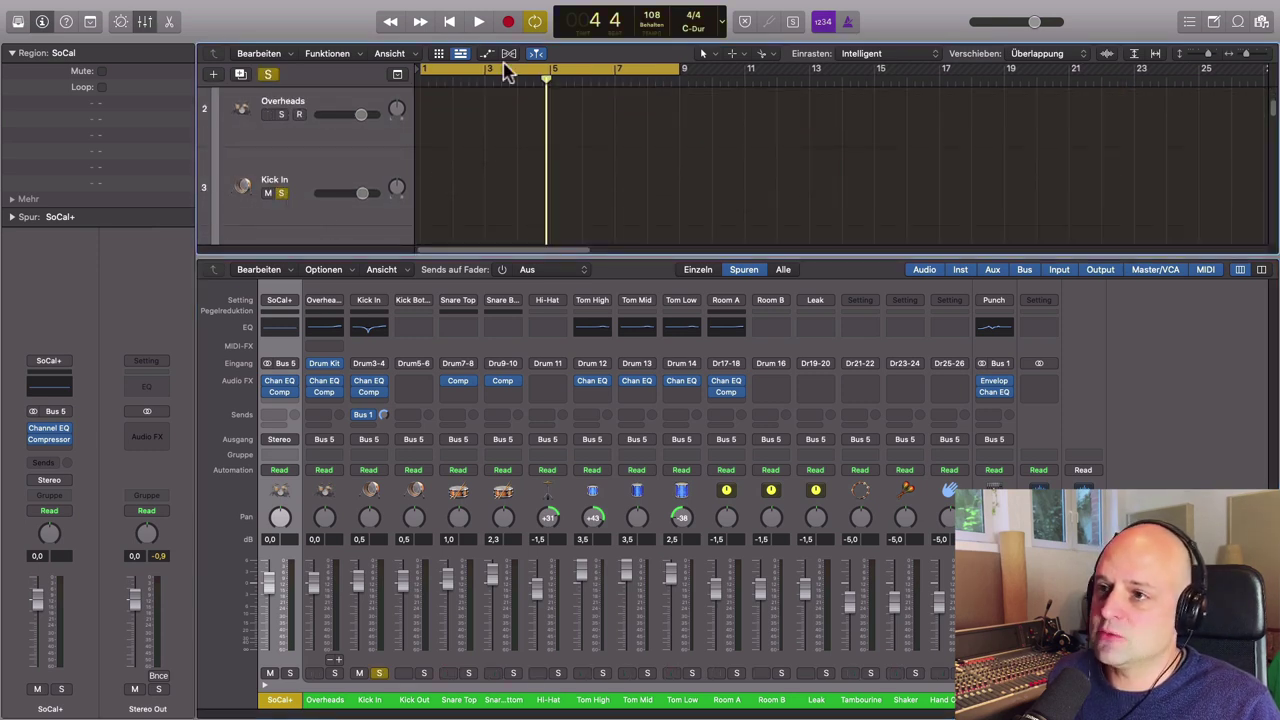
key("Return")
key("space")
left_click(540, 218, "ctrl+alt")
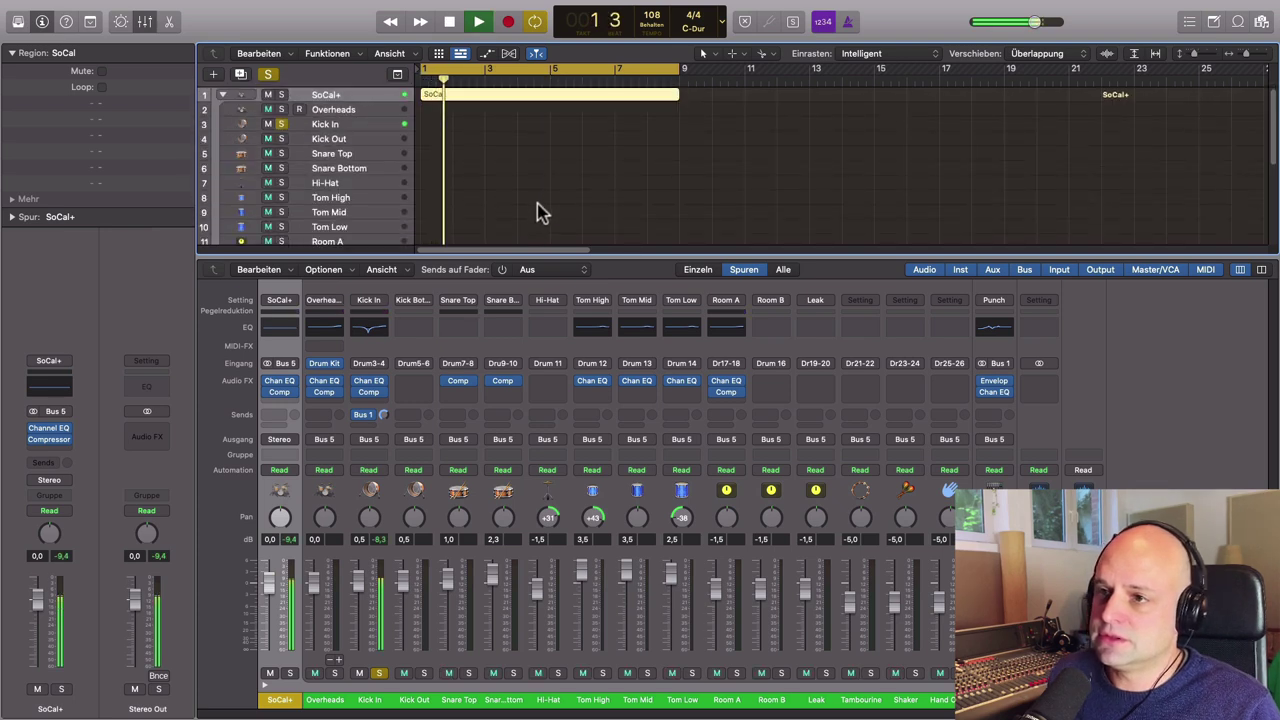
- Lower Kick In to -0.2 dB and Kick Out to -0.6 dB, stop playback and end the Kick In solo
left_click_drag(414, 591, 358, 584)
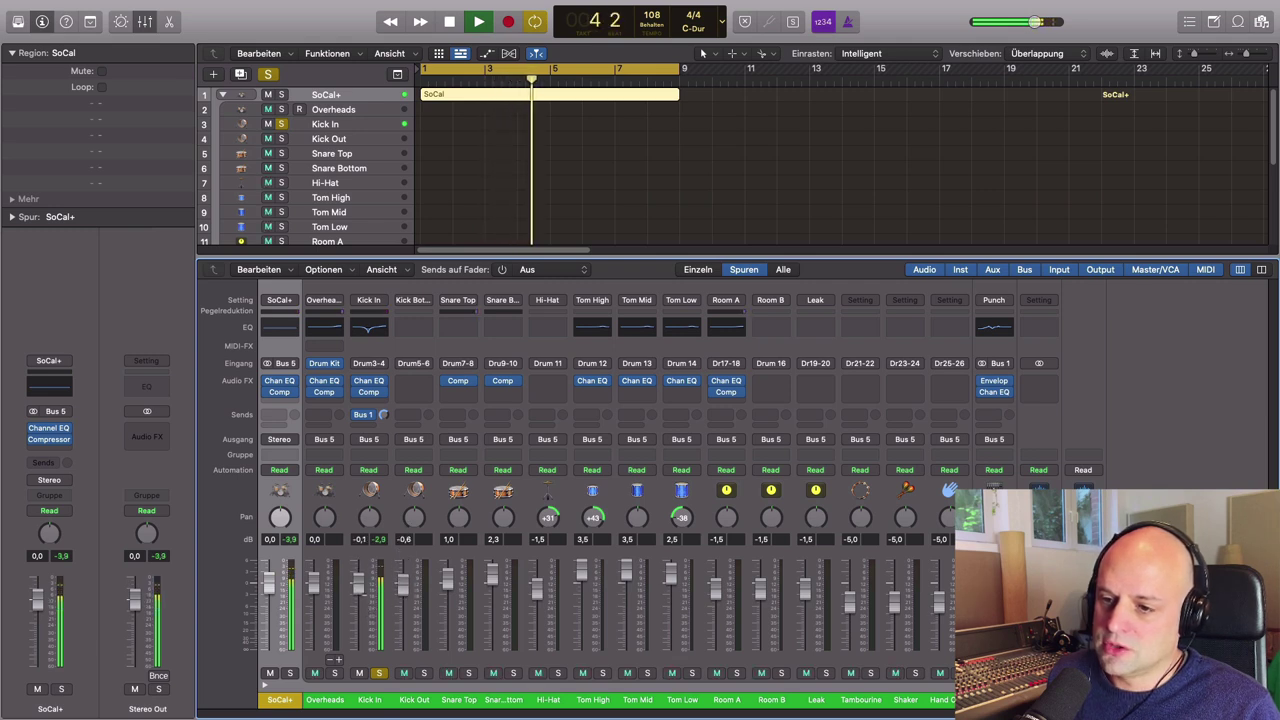
key("space")
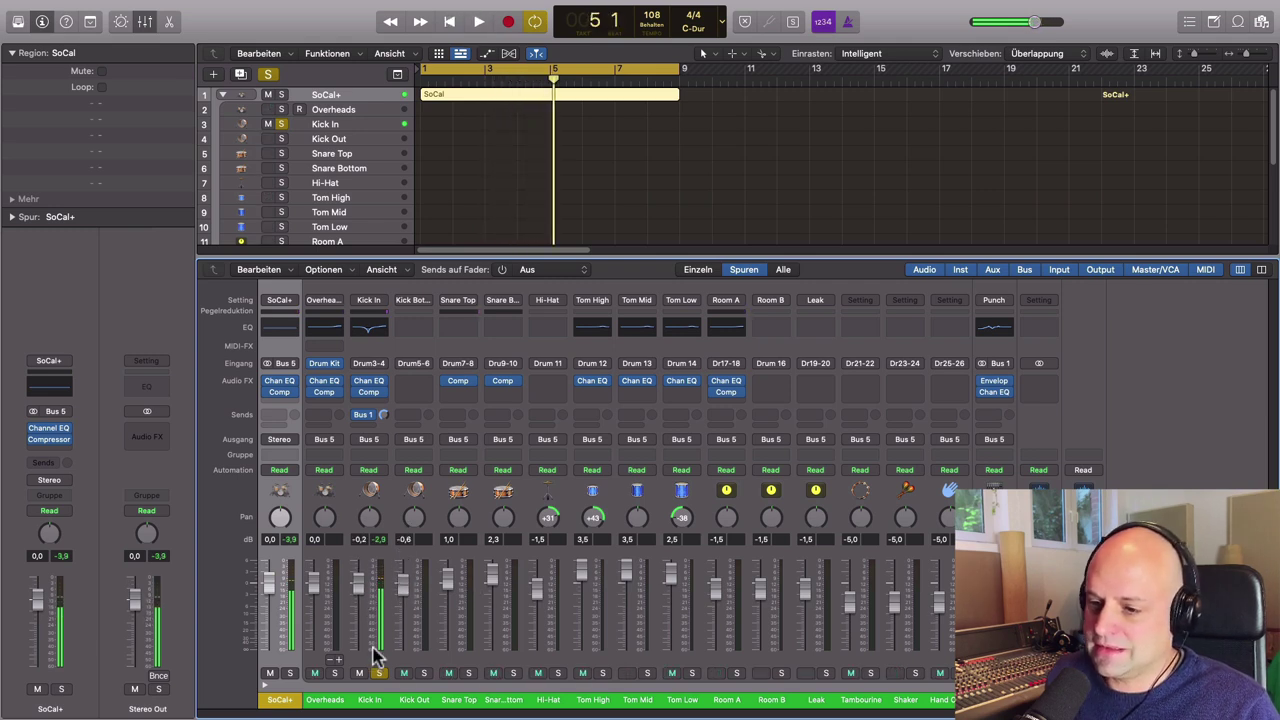
left_click(379, 673)
- Replace the Compressor on the Snare Top channel with the VC 76 plug-in
left_click(472, 702)
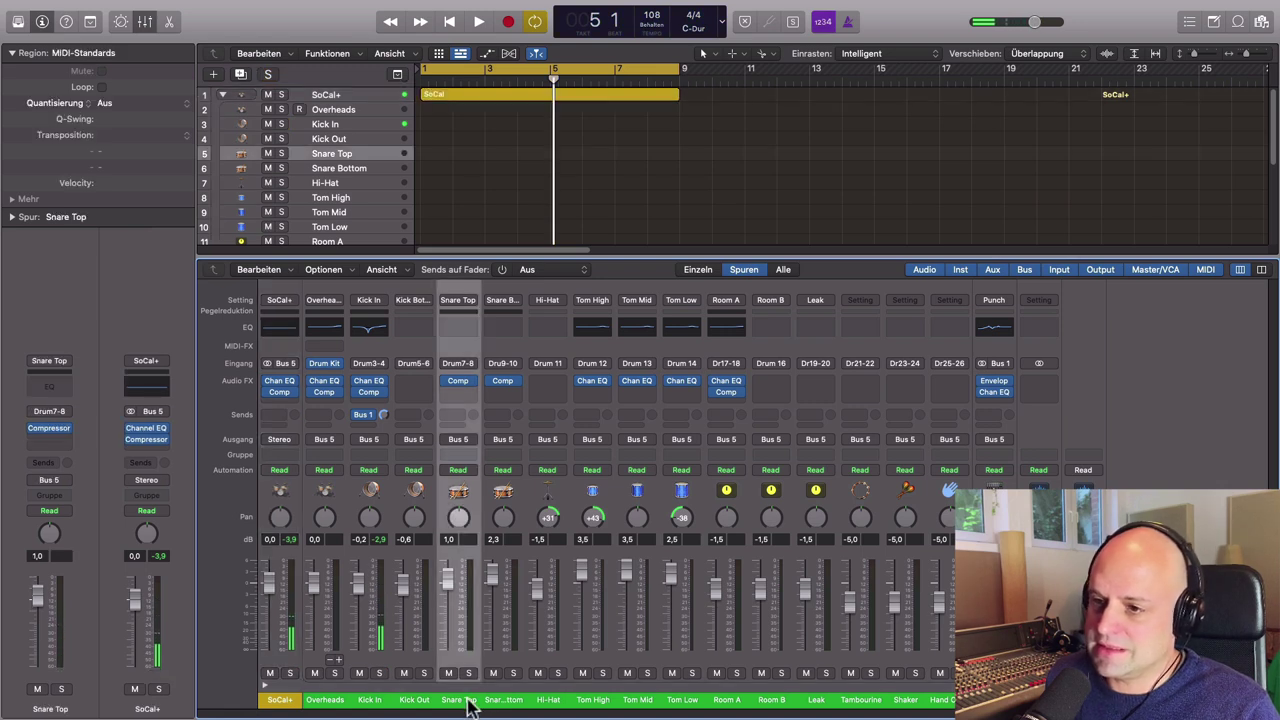
left_click(476, 382)
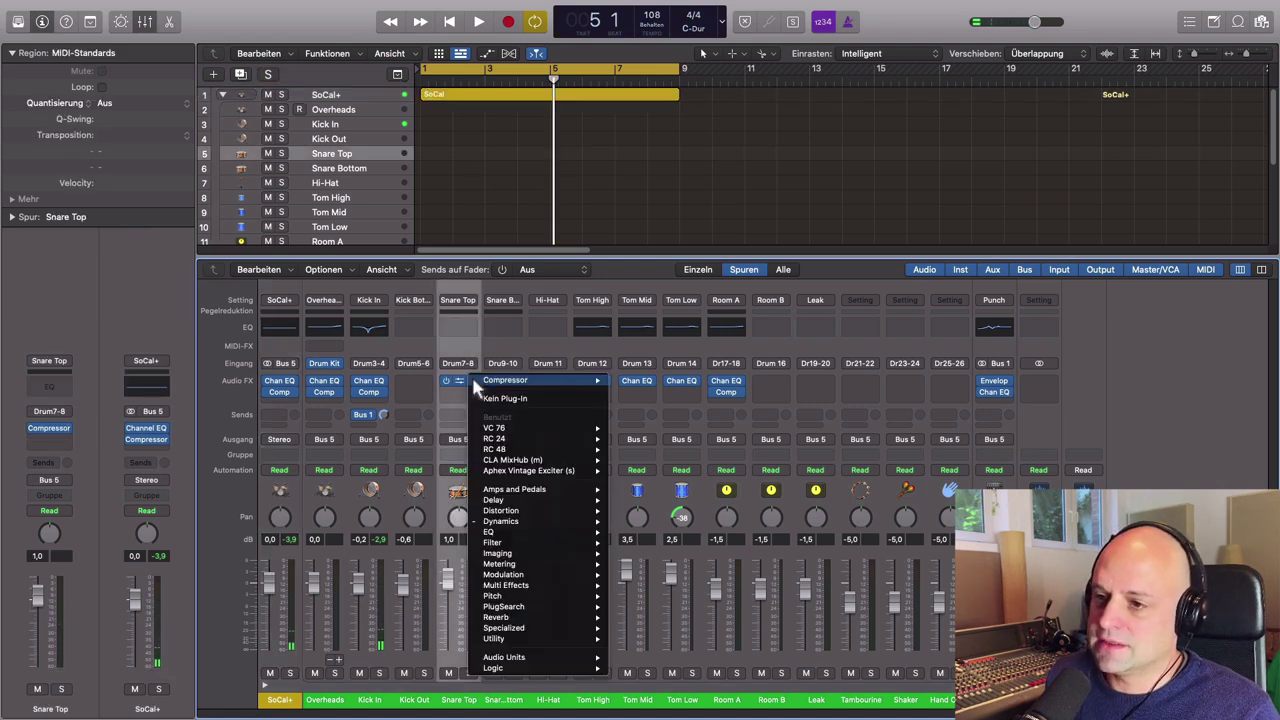
left_click(632, 430)
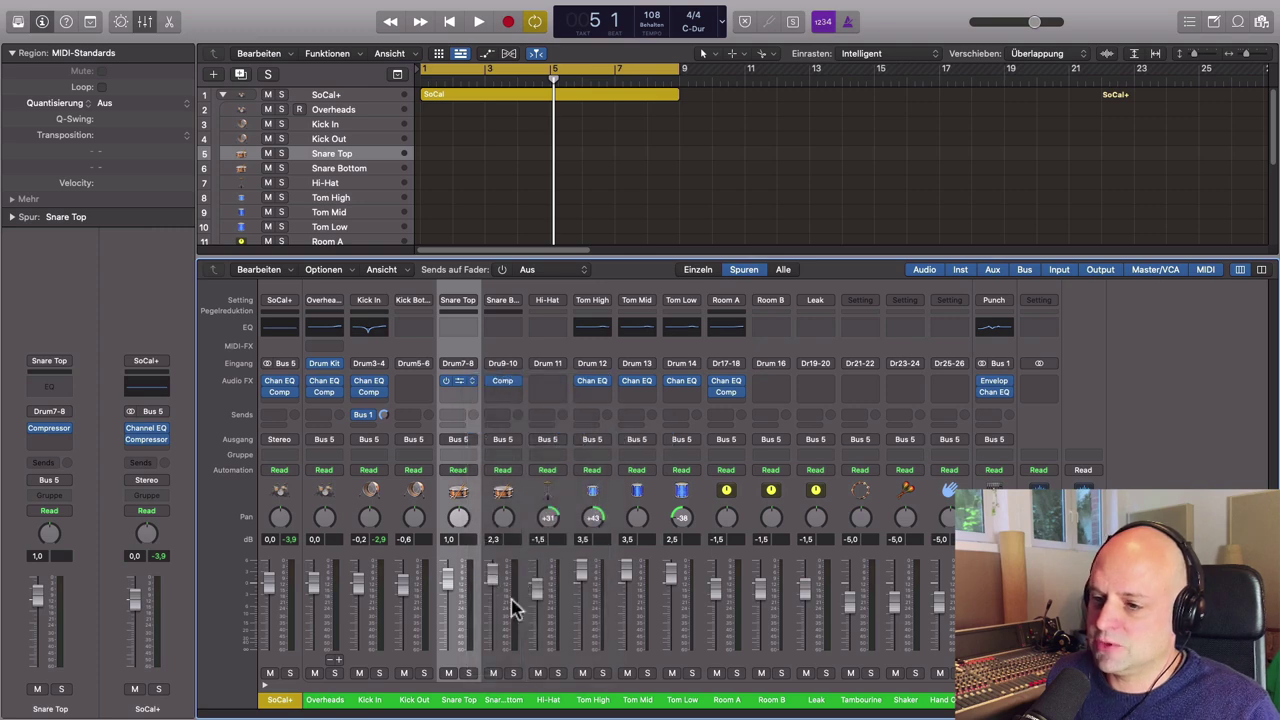
- Solo Snare Top, play the beat while adjusting the VC 76 input level, and close the plug-in window
left_click(469, 673)
key("space")
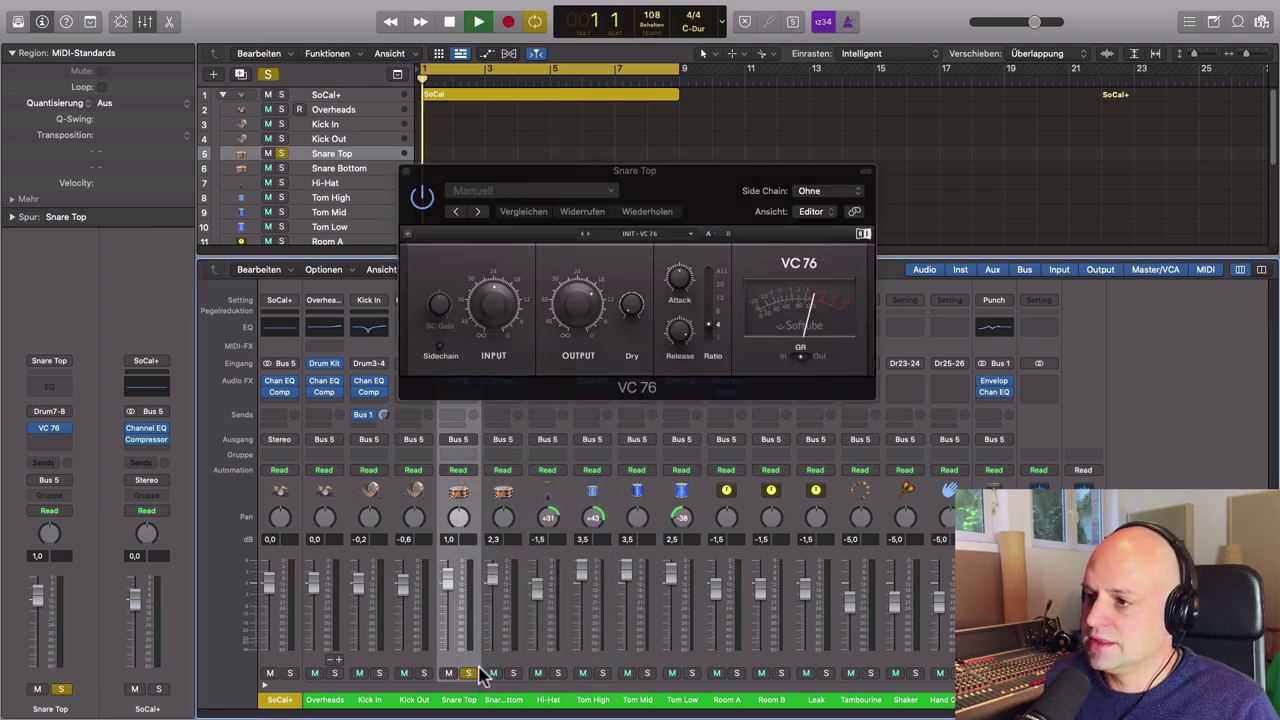
left_click_drag(805, 197, 841, 194)
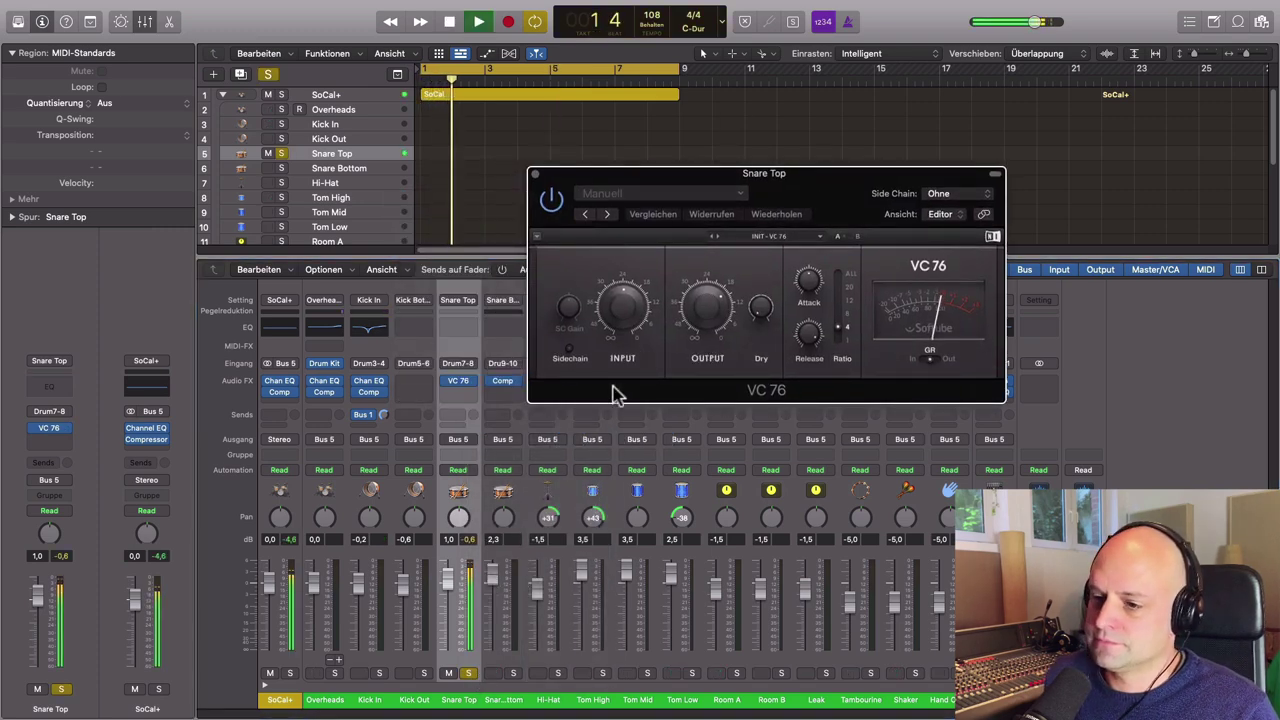
left_click_drag(622, 316, 622, 336)
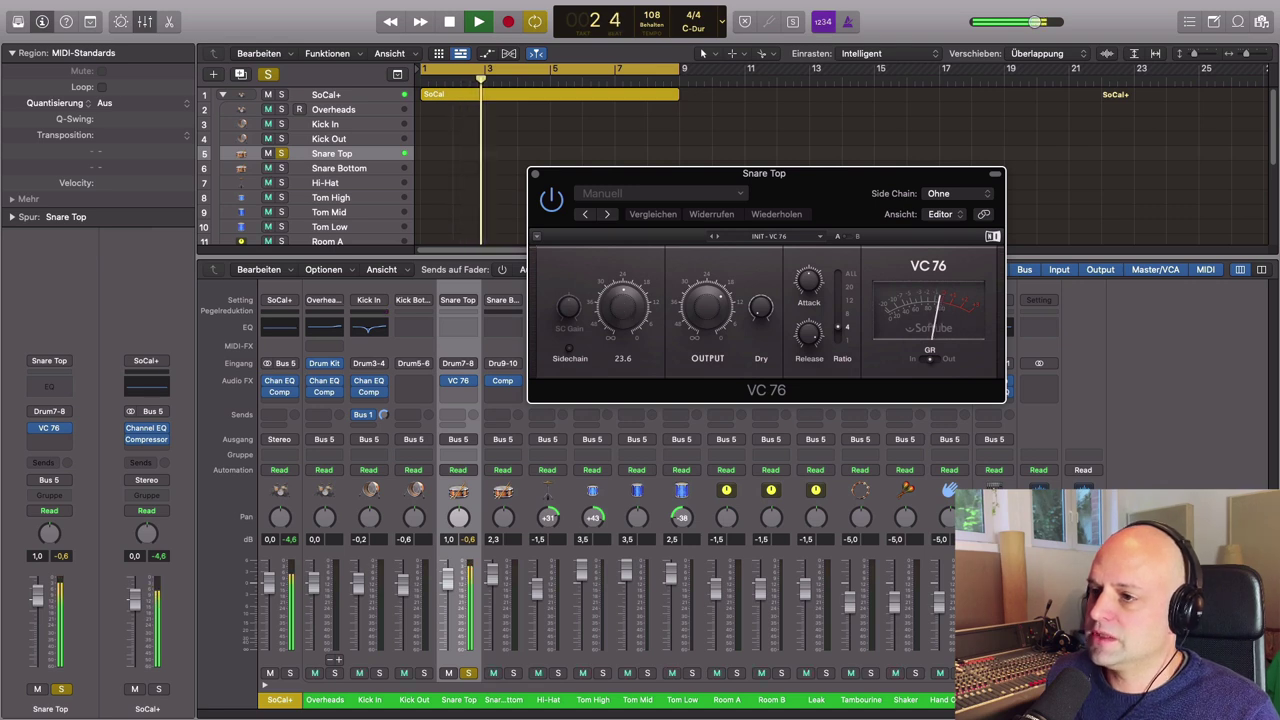
left_click(535, 174)
- Insert the RC 24 reverb after VC 76 on Snare Top, switch it from Wet to Mix and play the beat
left_click(474, 391)
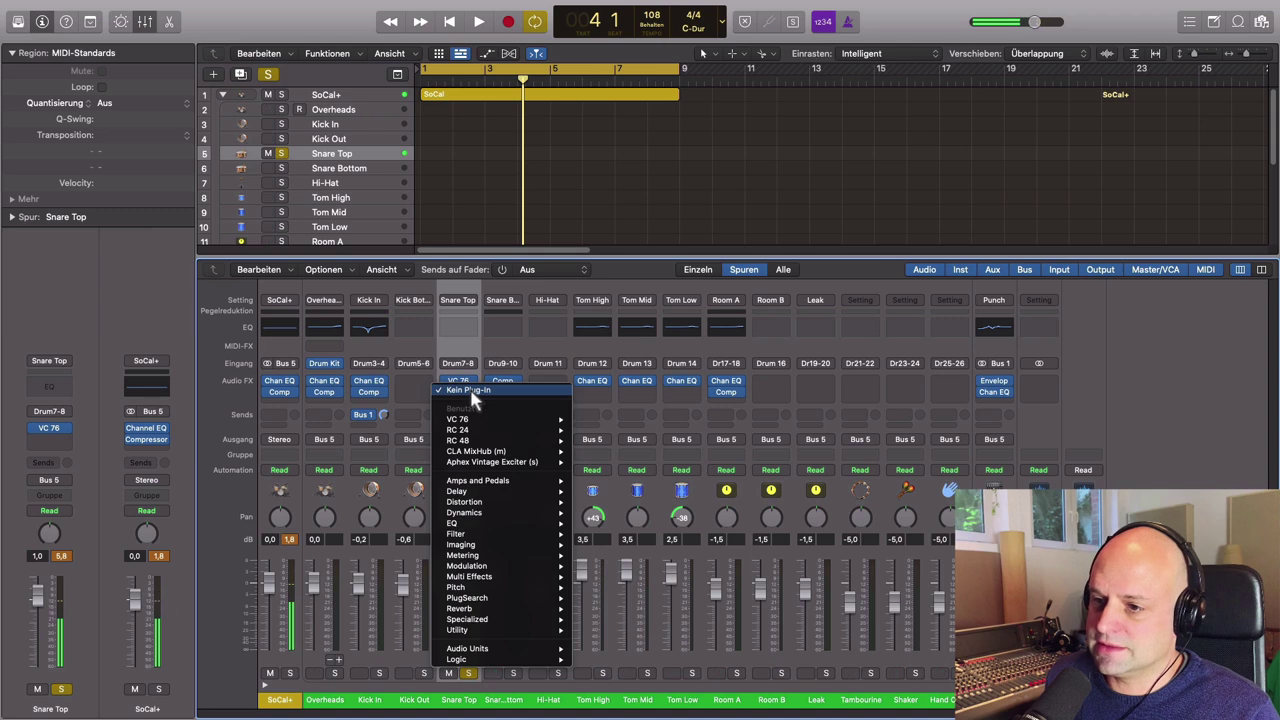
mouse_move(491, 432)
left_click(594, 441)
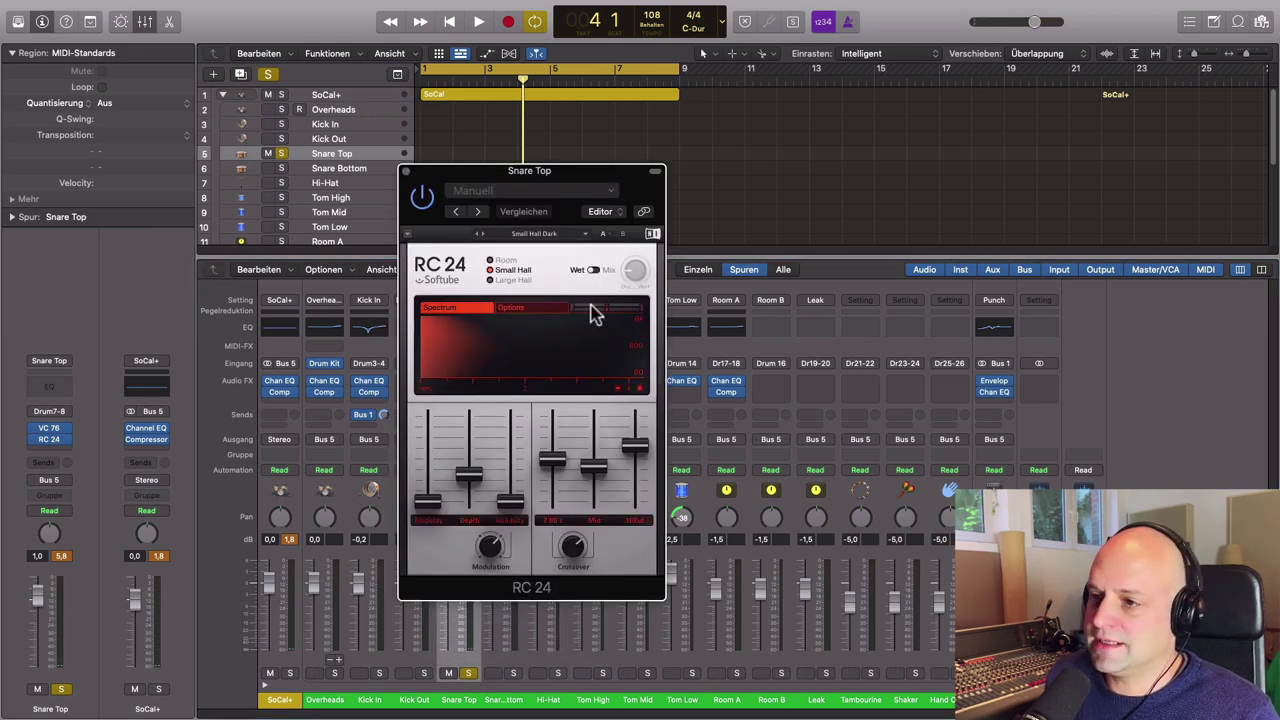
left_click(595, 273)
key("space")
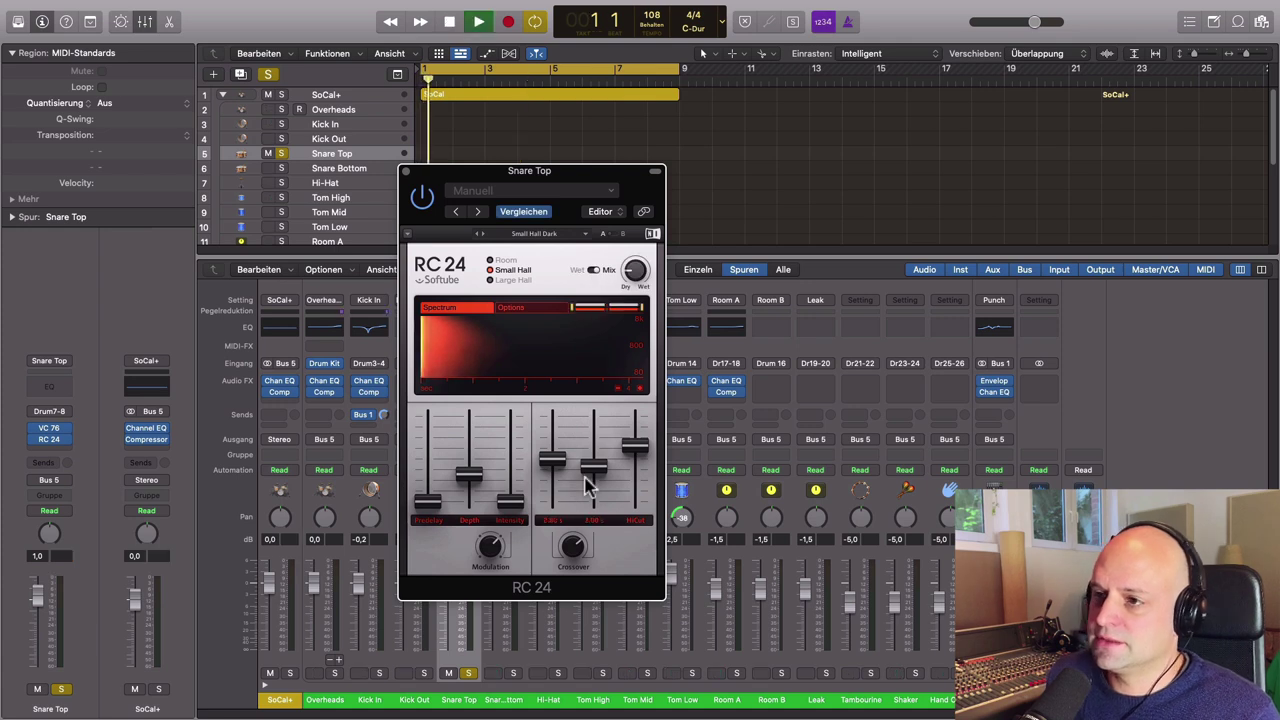
- End the Snare Top solo to hear the reverb in the full kit, bypass RC 24, stop playback and close its window
left_click(468, 673)
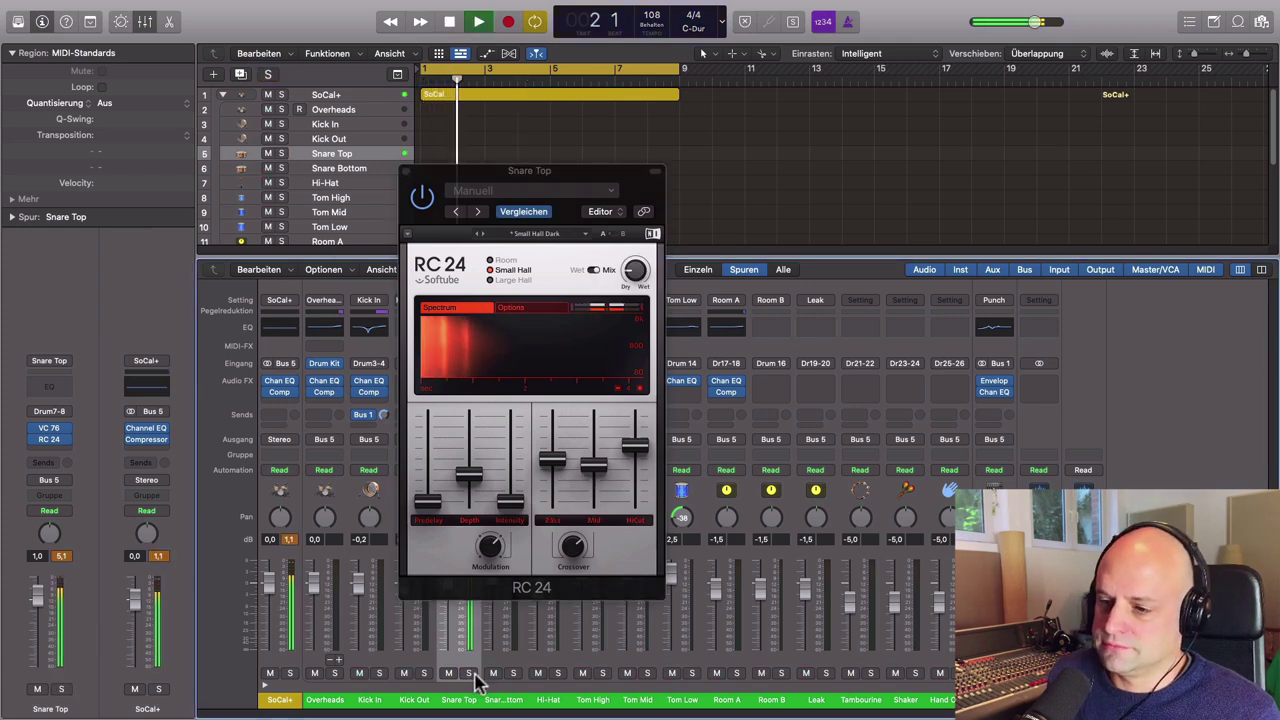
left_click_drag(567, 170, 927, 164)
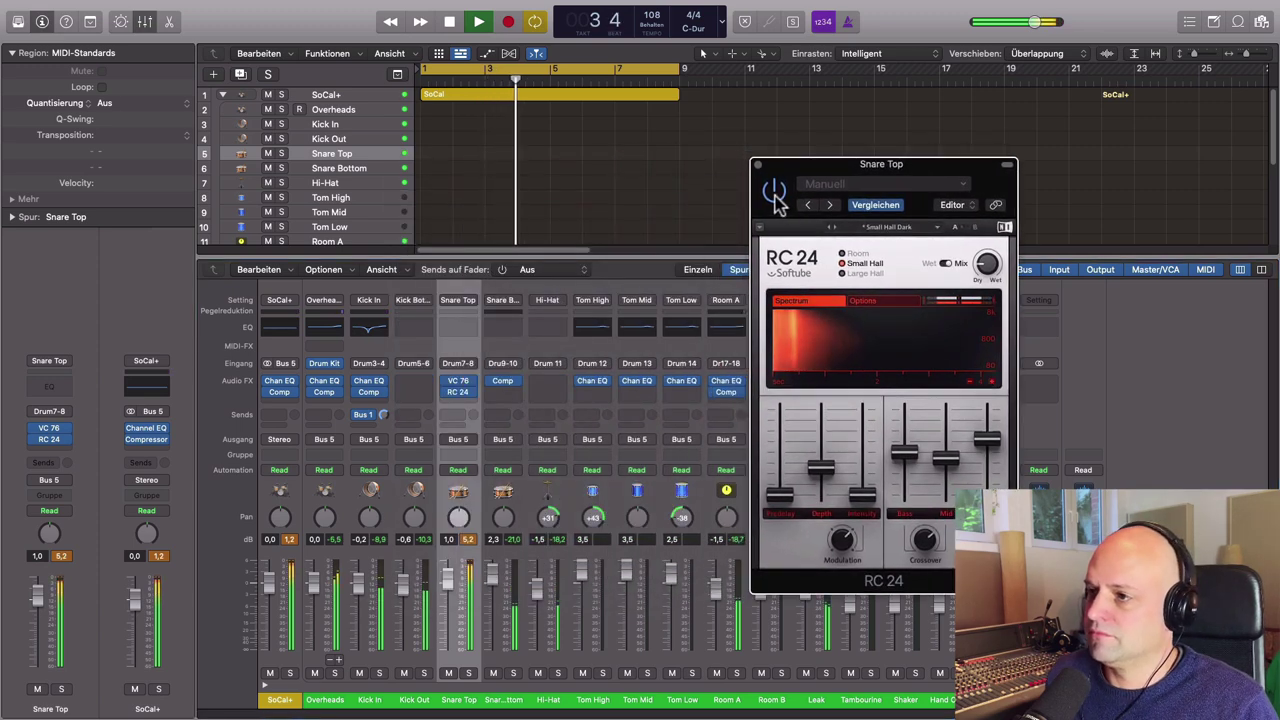
key("space")
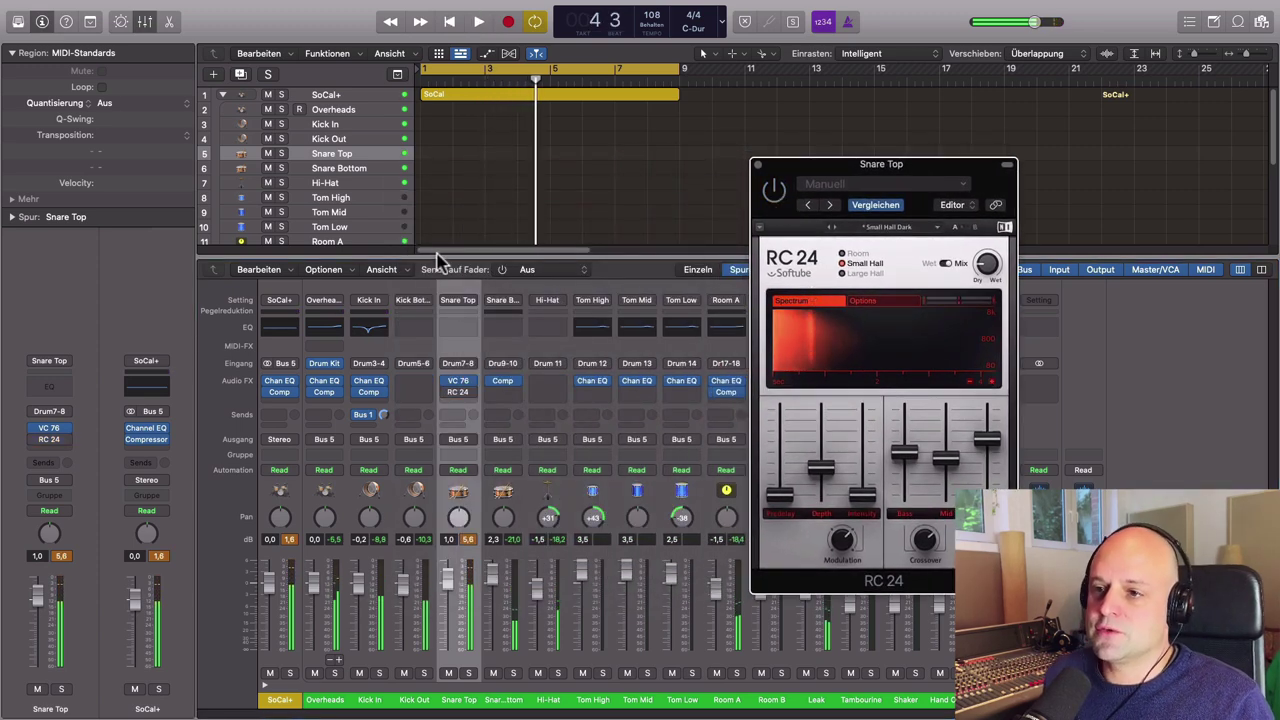
left_click(757, 164)
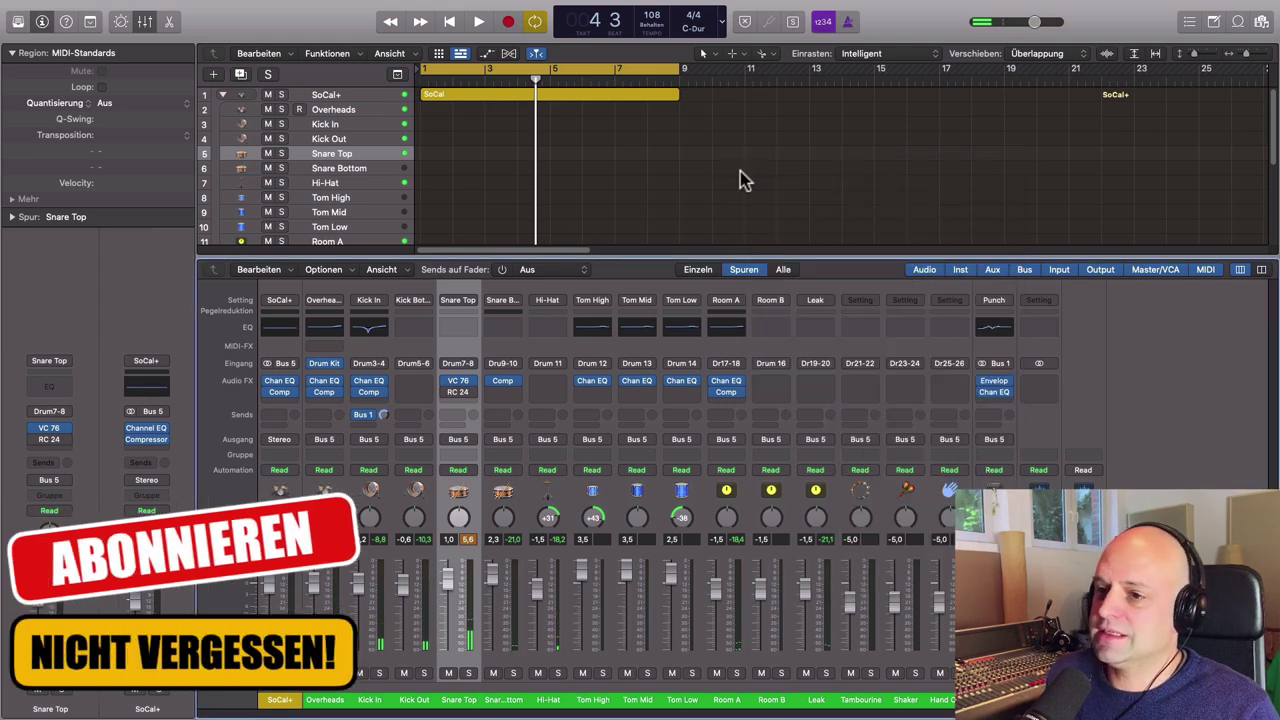
- Select the kit's individual channels, review the Producer Kits in the library, hide the library and select the Hi-Hat track
left_click(323, 700)
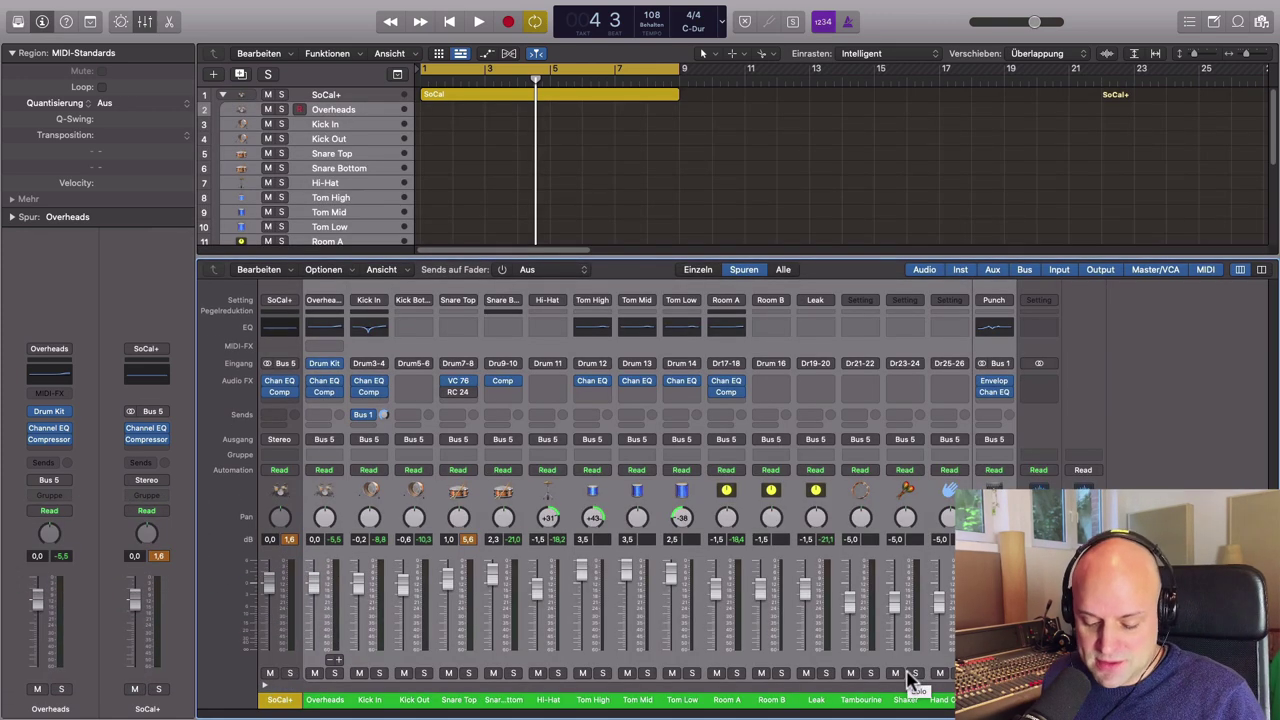
key("y")
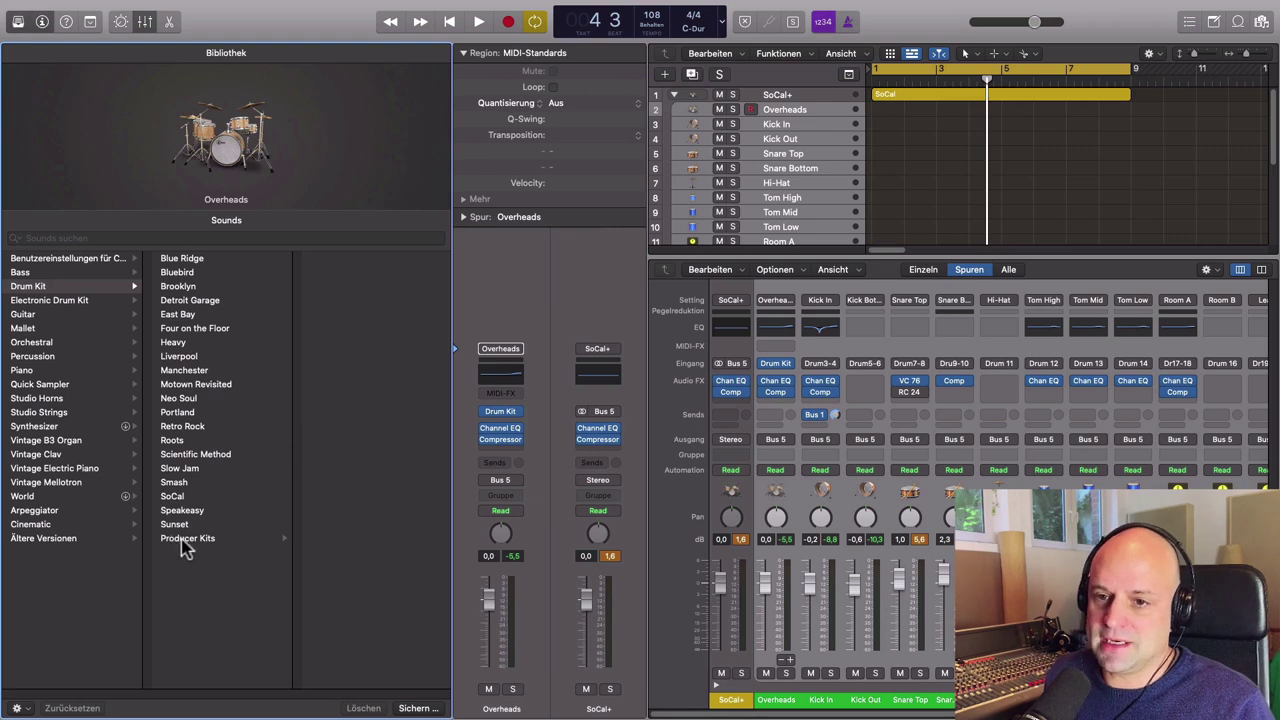
left_click(210, 541)
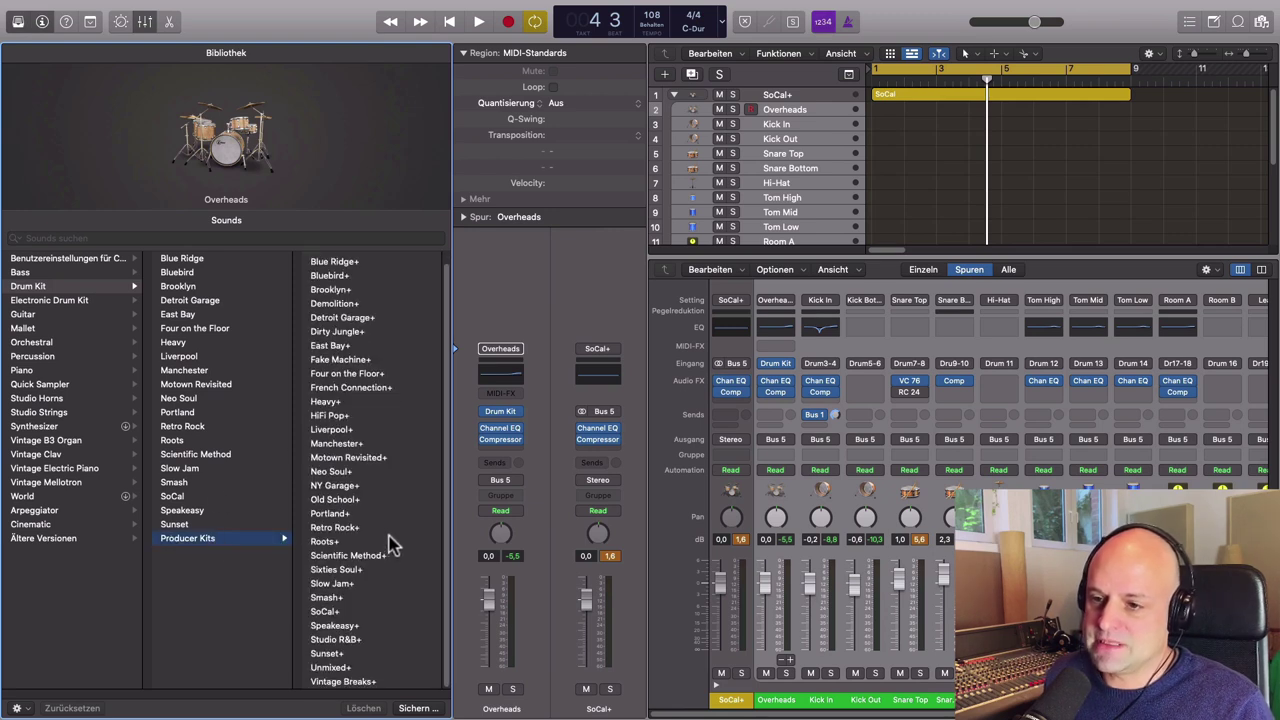
scroll(370, 430, "up", 1)
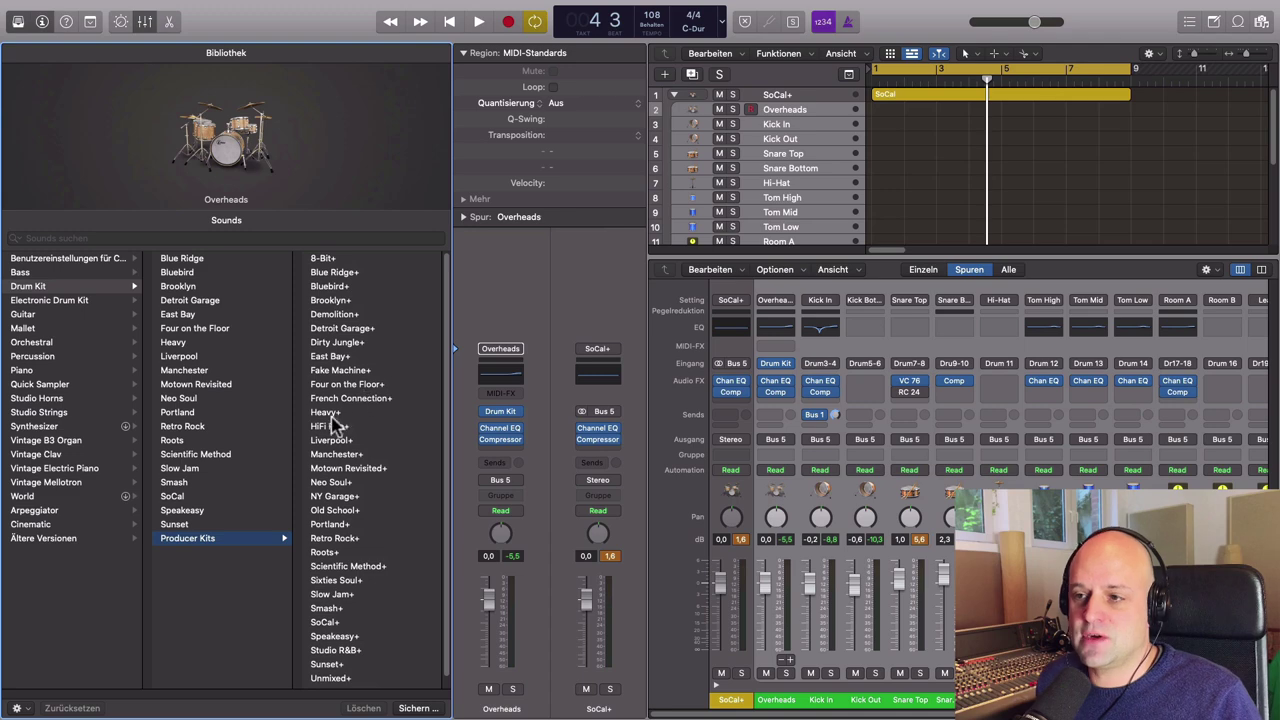
key("y")
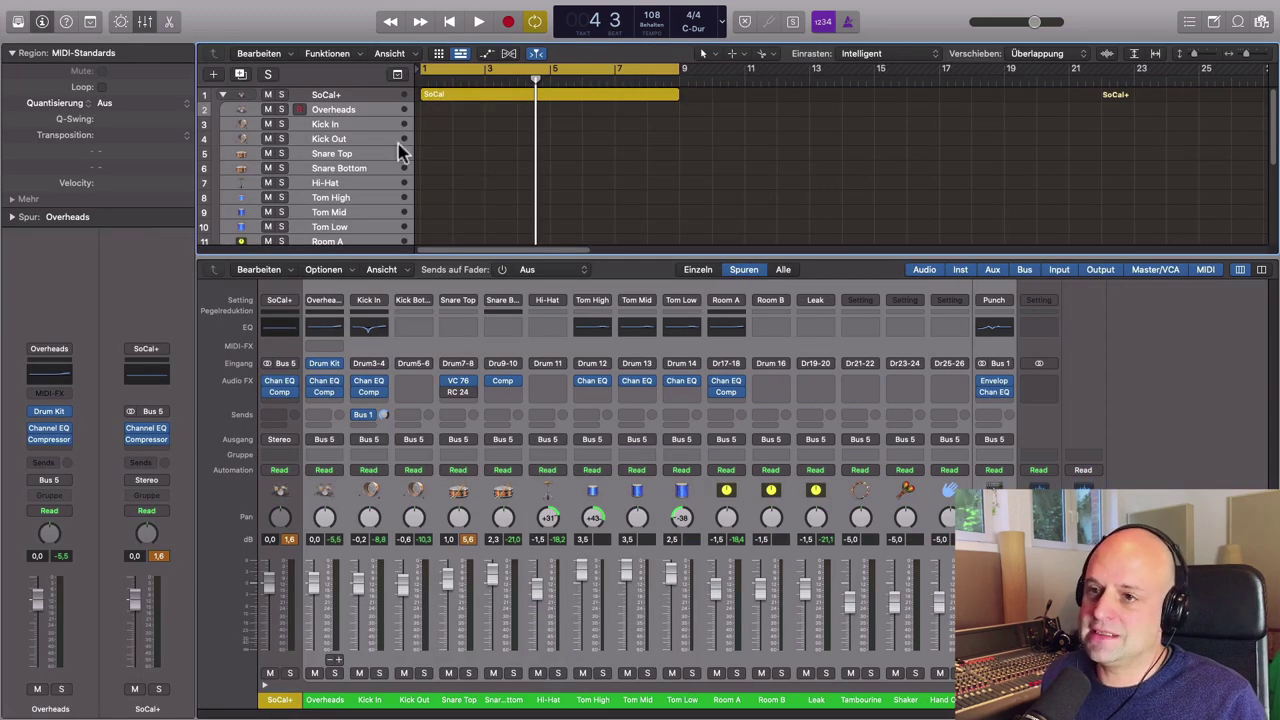
left_click(373, 183)
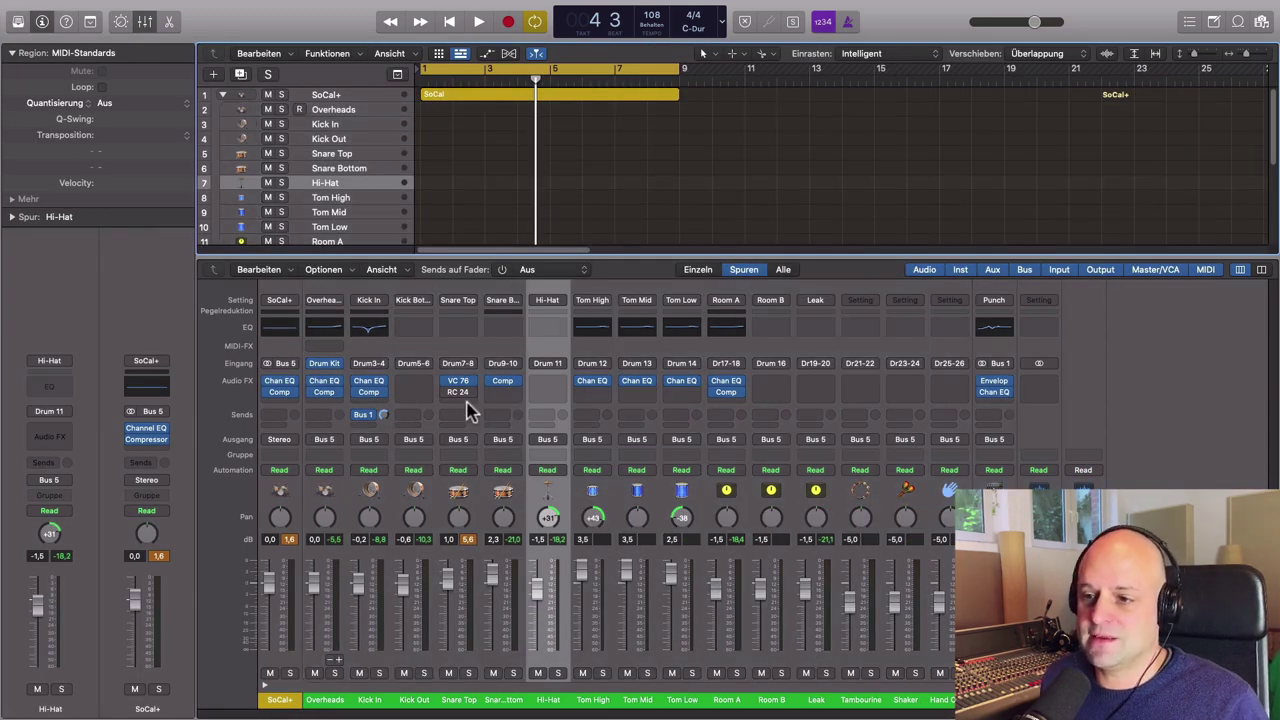